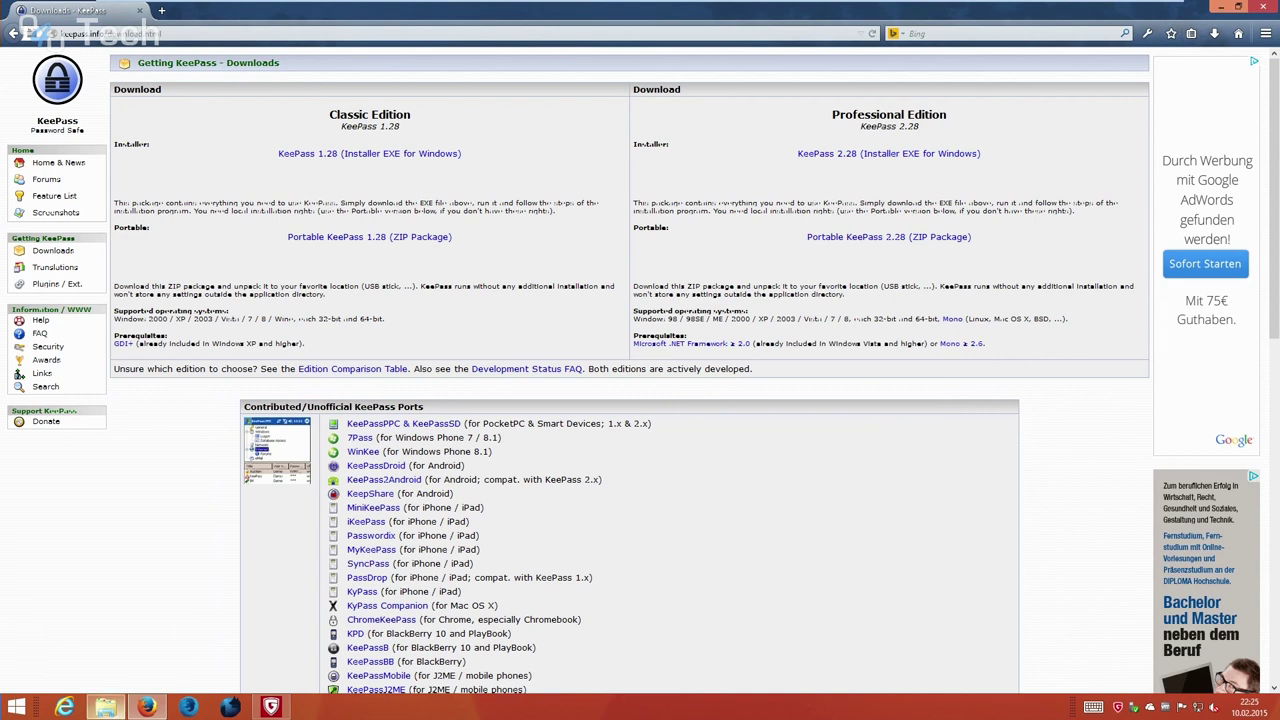
Delete NewDatabase.kdbx from the KeePass-2.28 folder.
{"action": "left_click", "coordinate": [105, 707]}
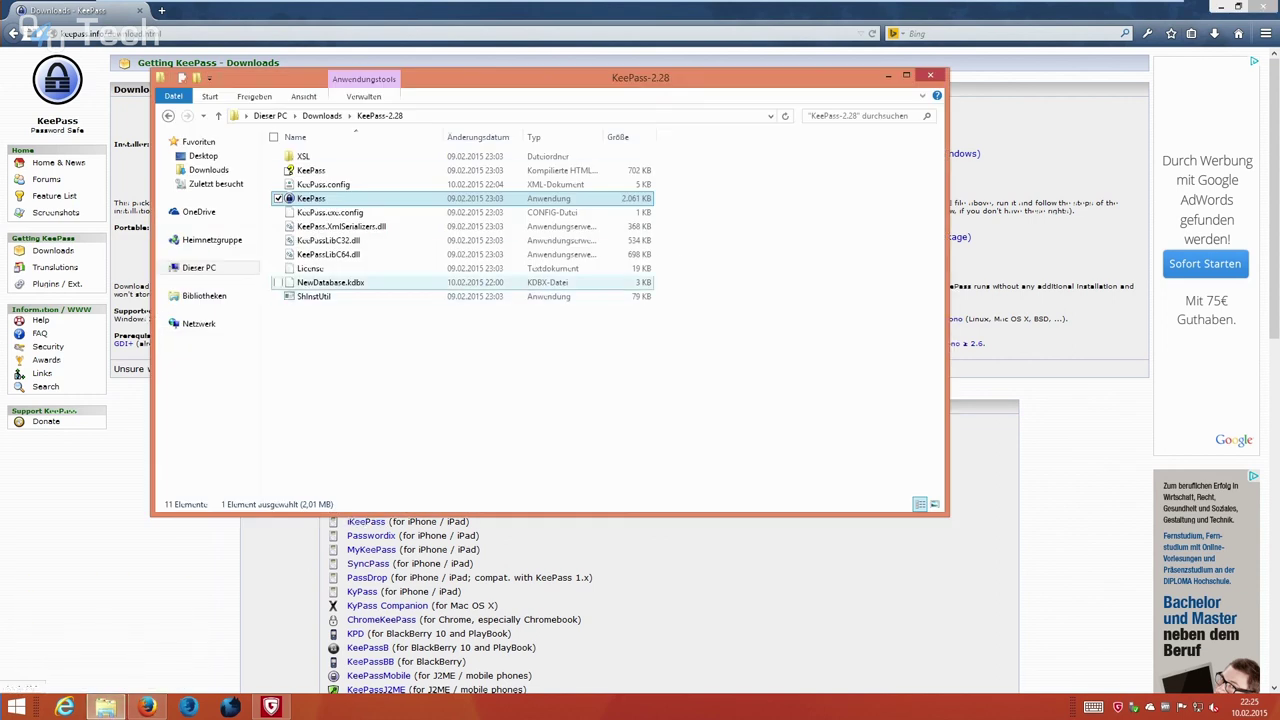
{"action": "left_click_drag", "start_coordinate": [524, 86], "coordinate": [590, 279]}
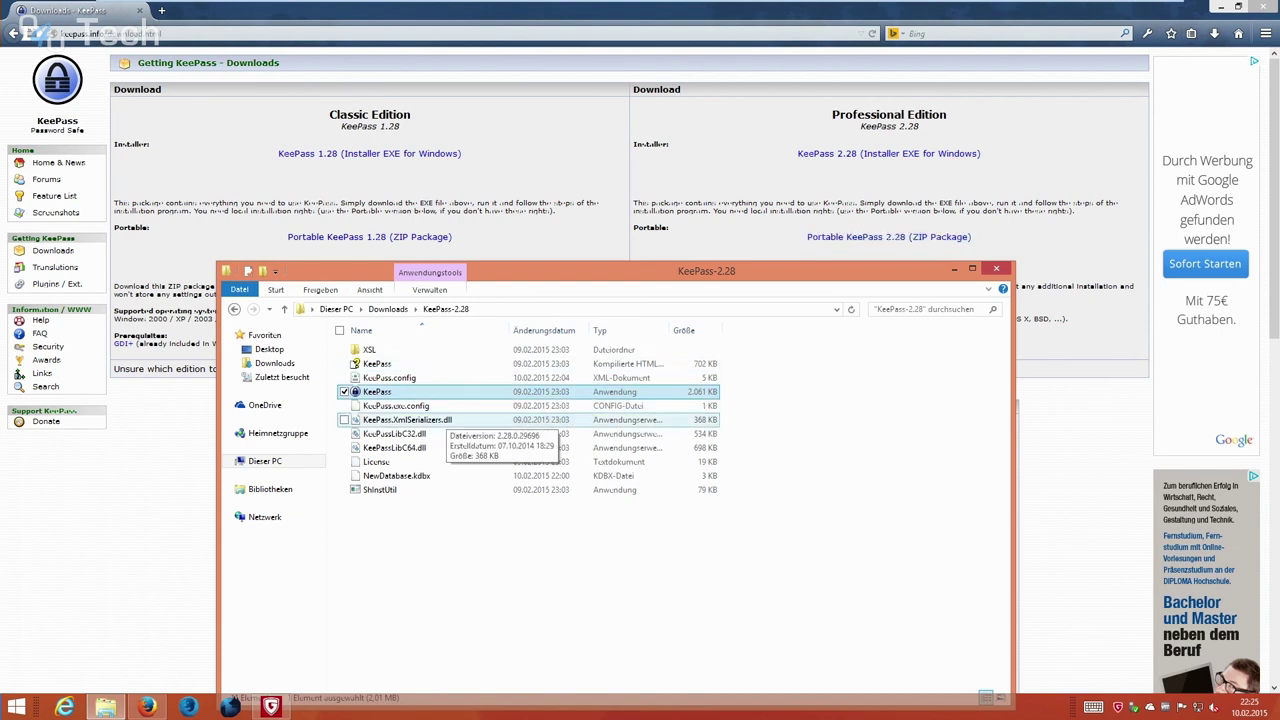
{"action": "right_click", "coordinate": [457, 480]}
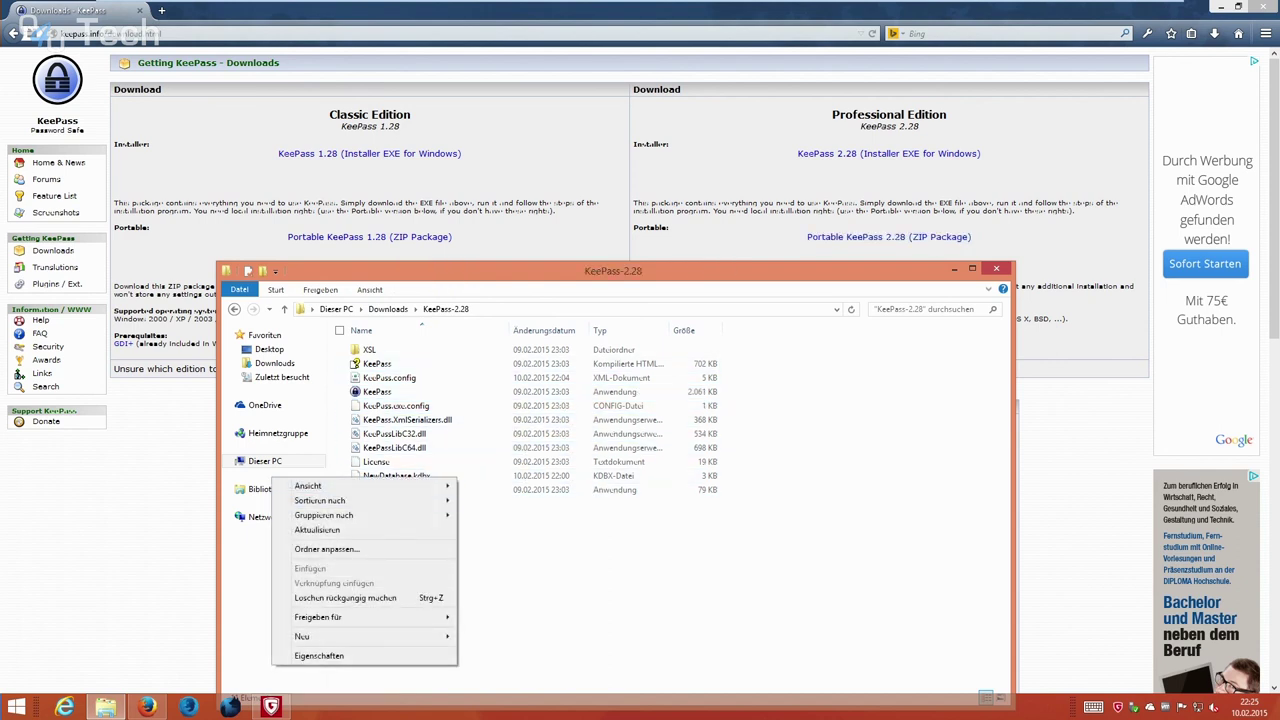
{"action": "left_click", "coordinate": [430, 490]}
{"action": "left_click", "coordinate": [400, 476]}
{"action": "right_click", "coordinate": [420, 476]}
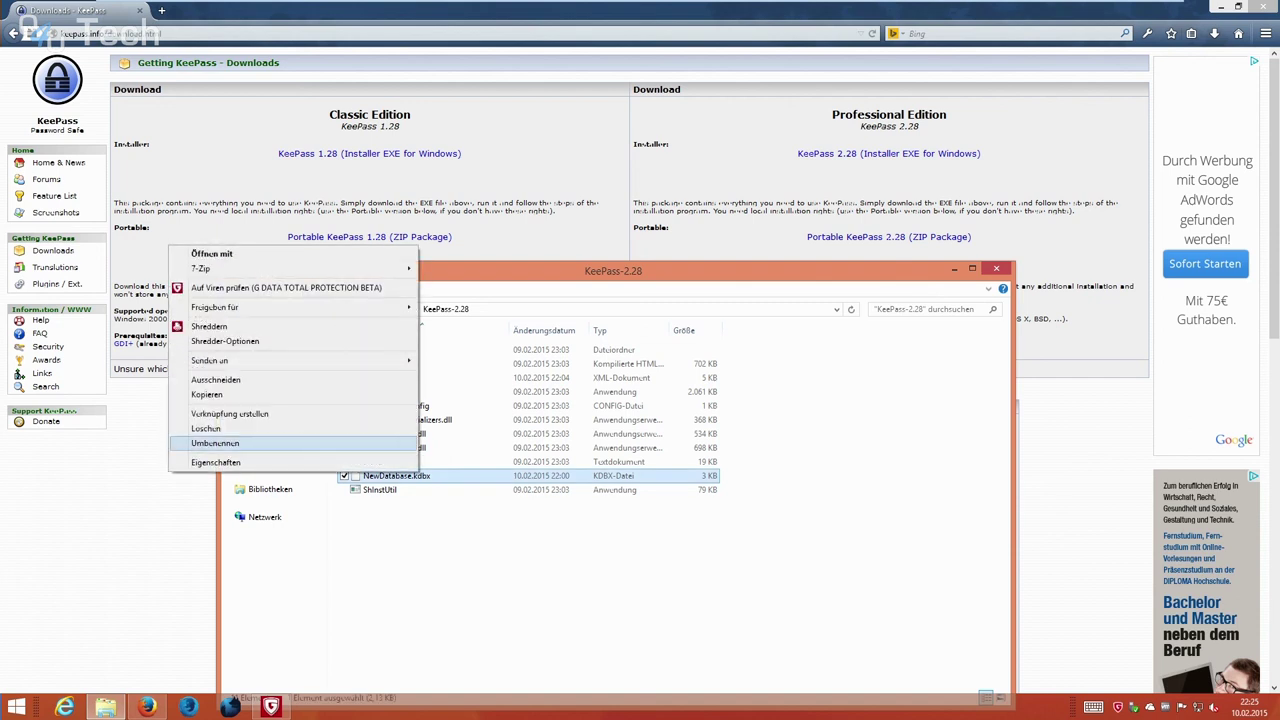
{"action": "left_click", "coordinate": [206, 428]}
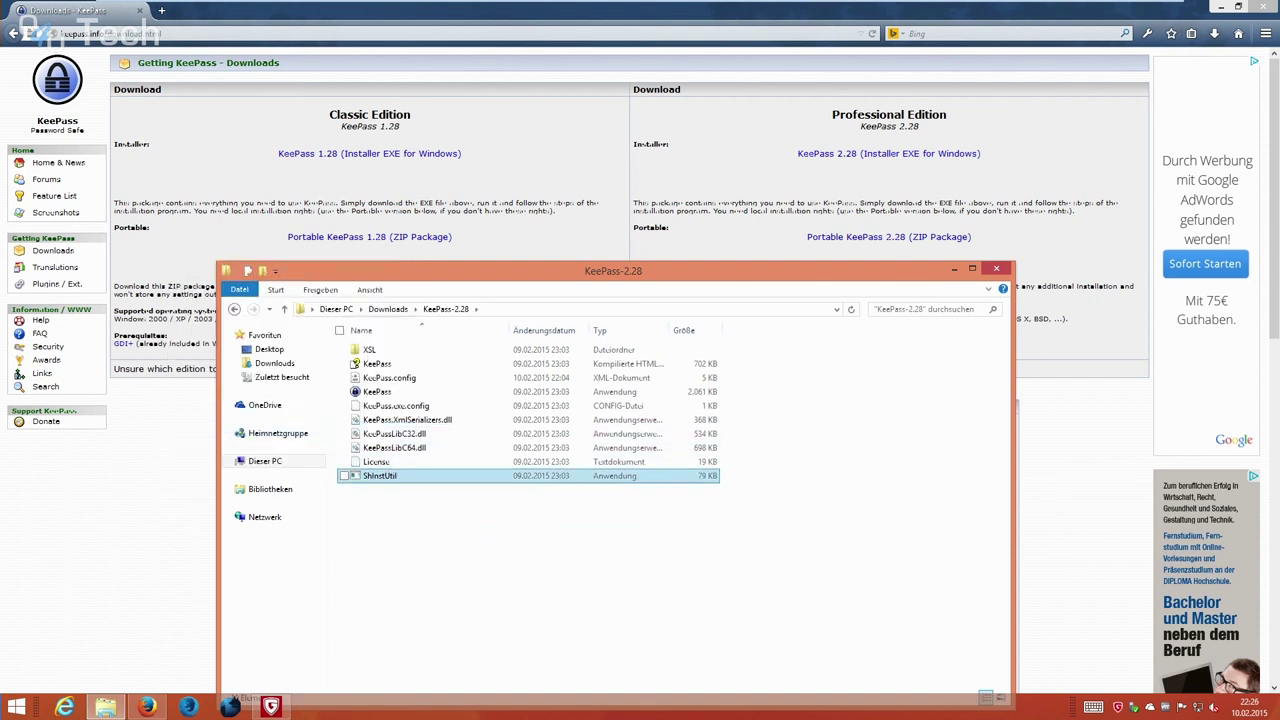
Launch KeePass from the folder, dismiss the missing-database error, and close KeePass again.
{"action": "left_click_drag", "start_coordinate": [600, 270], "coordinate": [541, 96]}
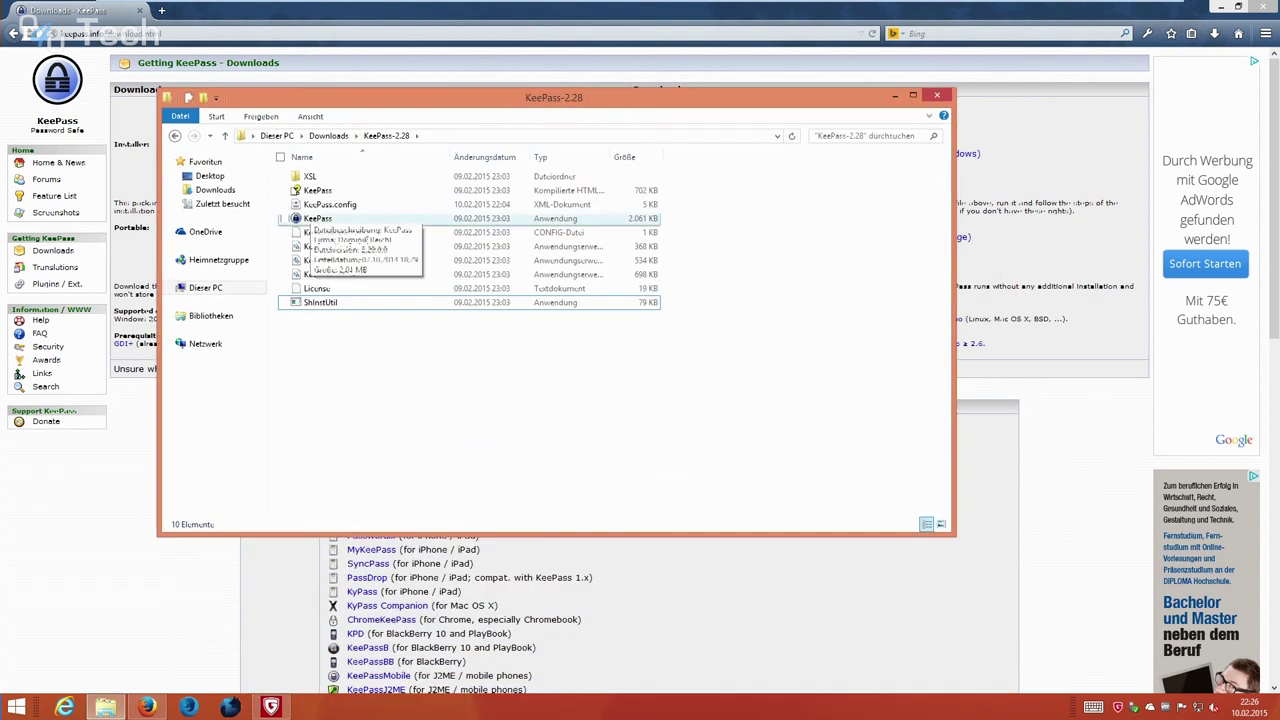
{"action": "left_click", "coordinate": [310, 218]}
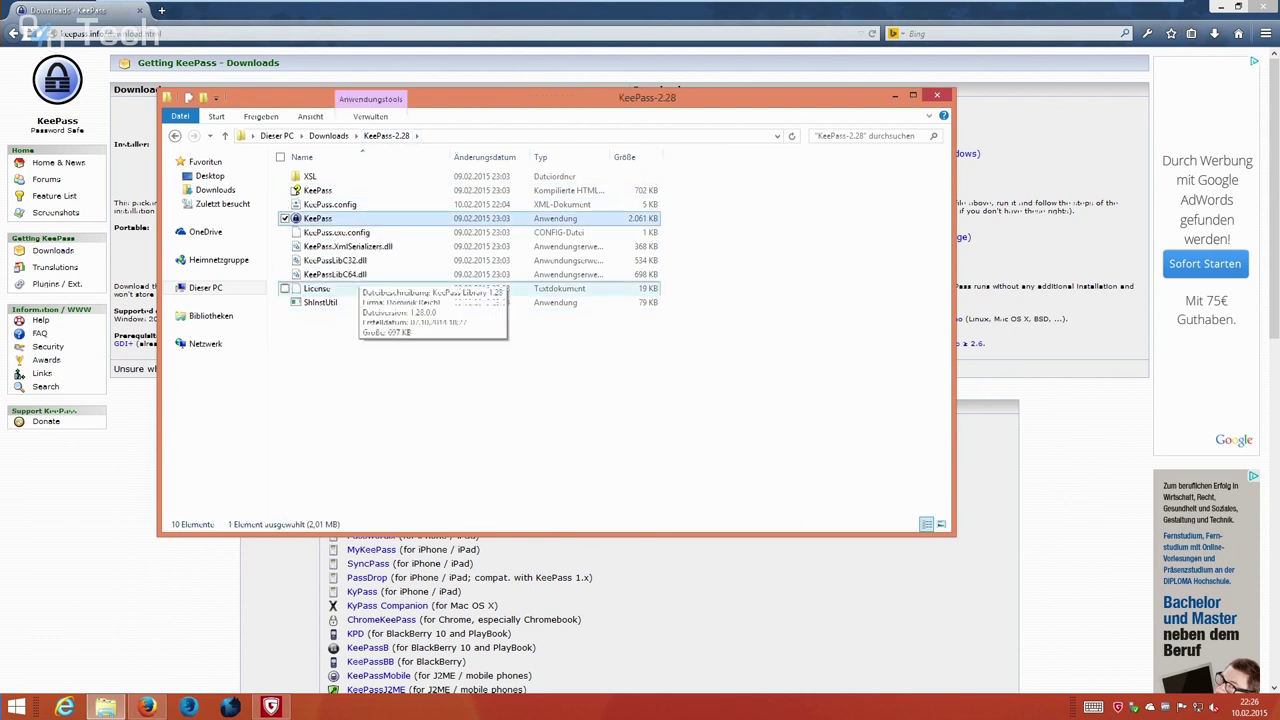
{"action": "key", "text": "Return"}
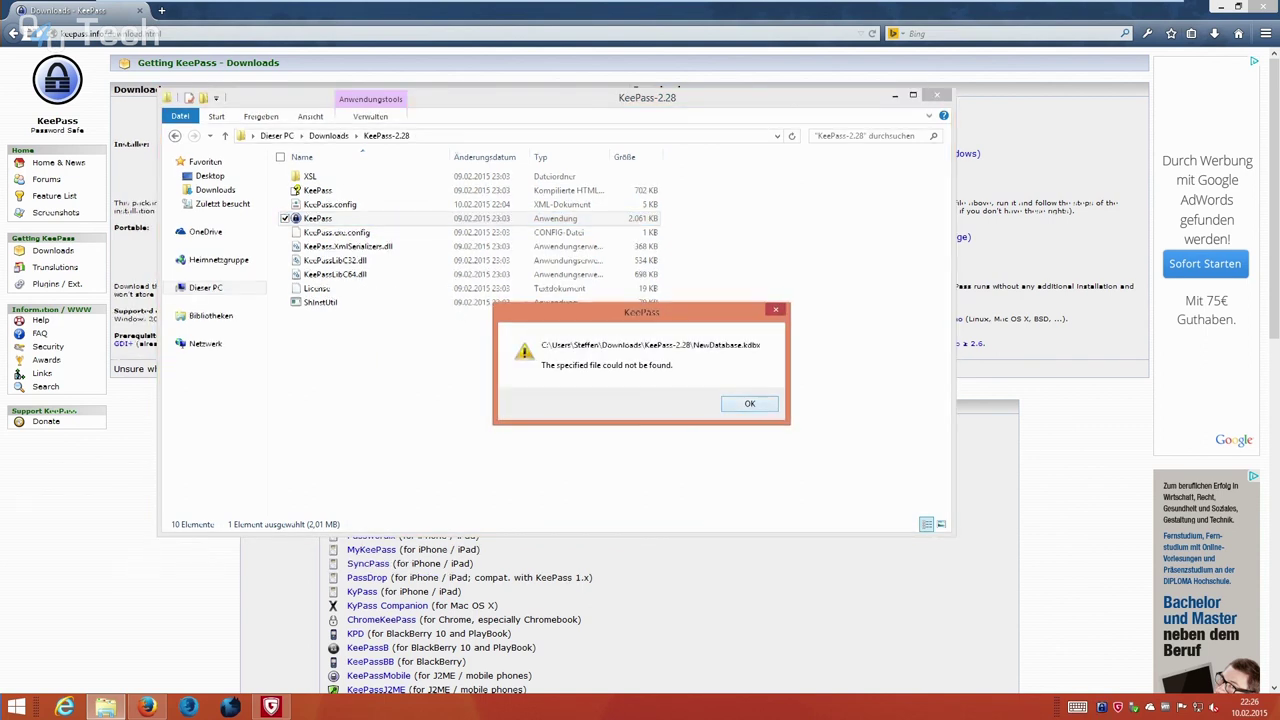
{"action": "key", "text": "Return"}
{"action": "left_click", "coordinate": [916, 93]}
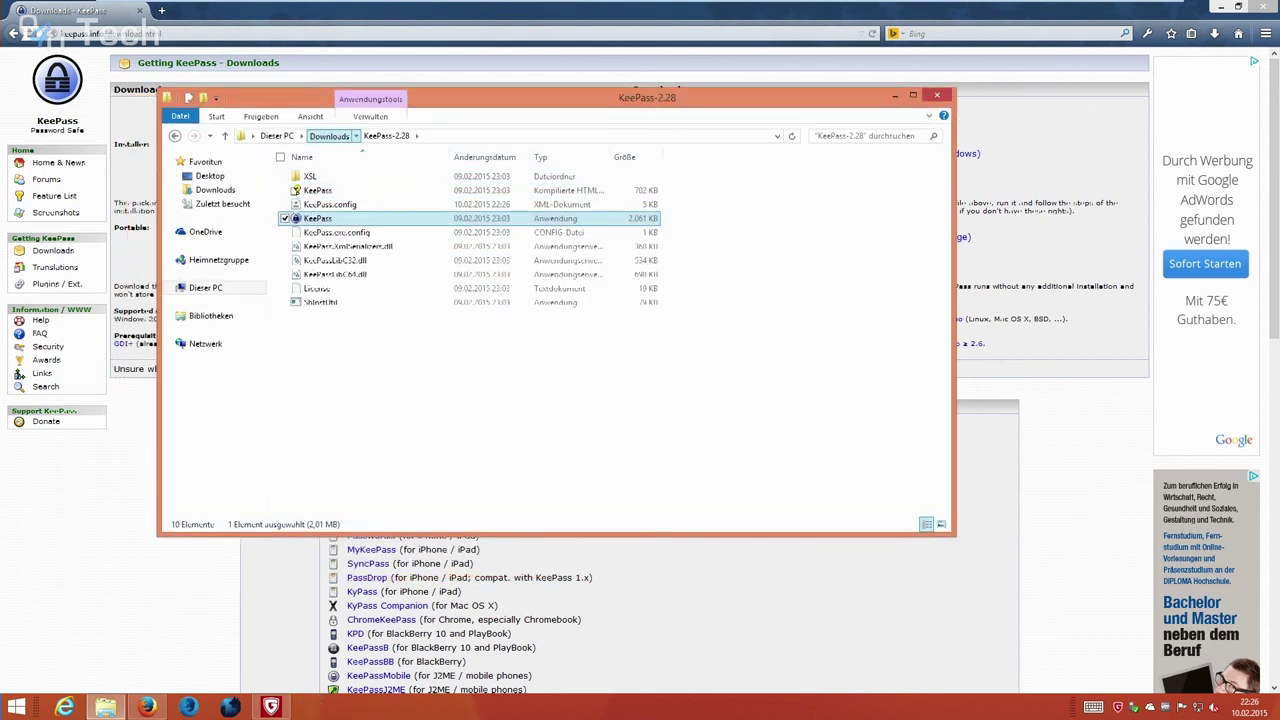
Delete the KeePass-2.28 folder from Downloads and close the Explorer window.
{"action": "left_click", "coordinate": [329, 135]}
{"action": "right_click", "coordinate": [352, 177]}
{"action": "left_click", "coordinate": [200, 405]}
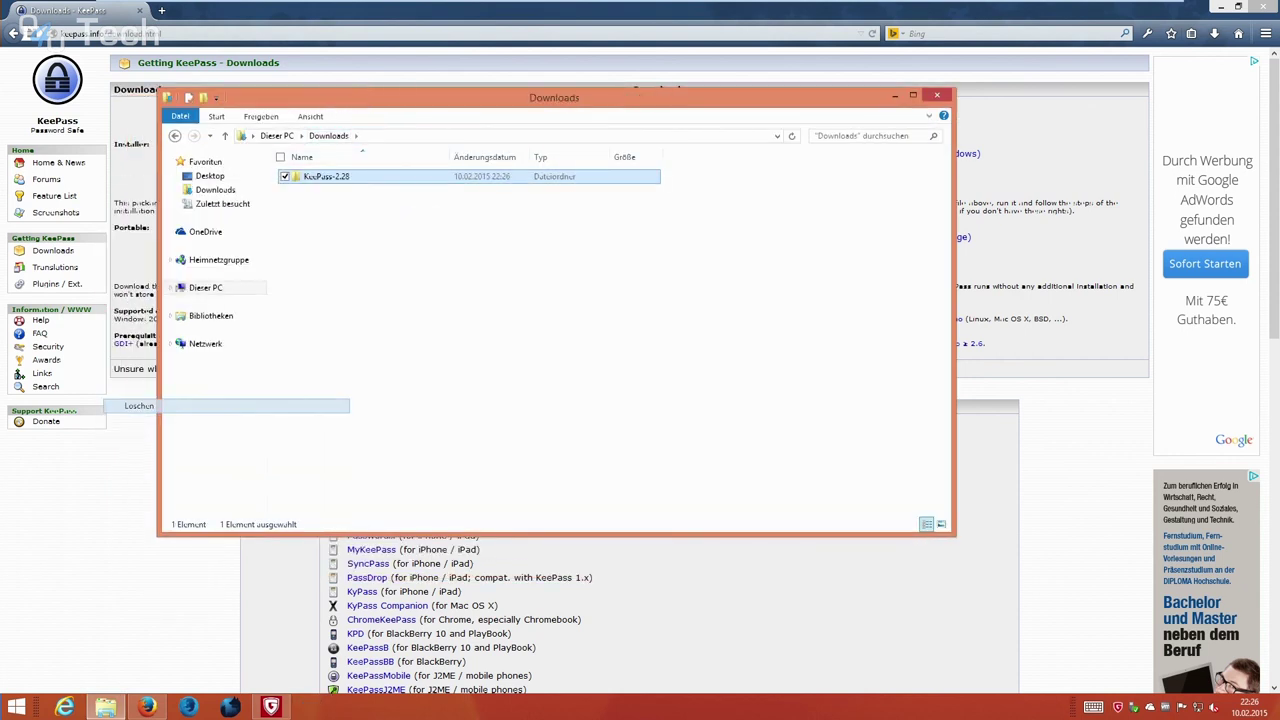
{"action": "left_click", "coordinate": [937, 95]}
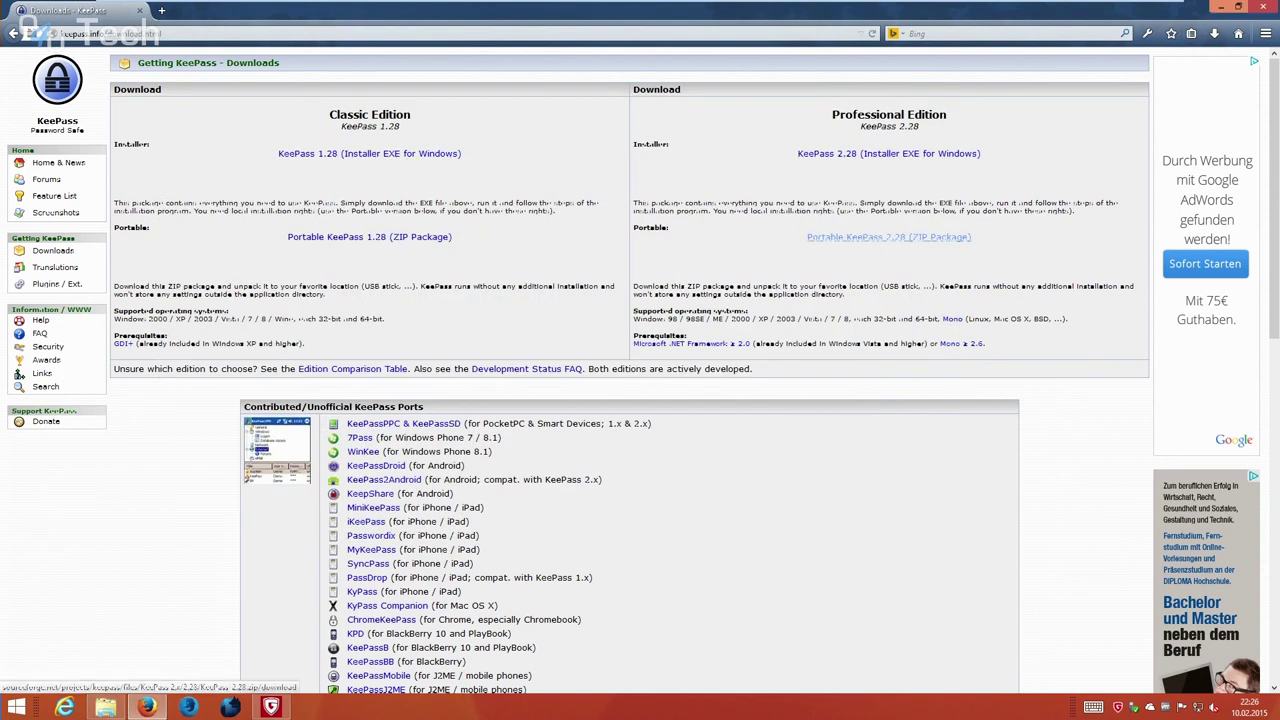
Save the Portable KeePass 2.28 ZIP package to disk and show the downloads list.
{"action": "left_click", "coordinate": [888, 237]}
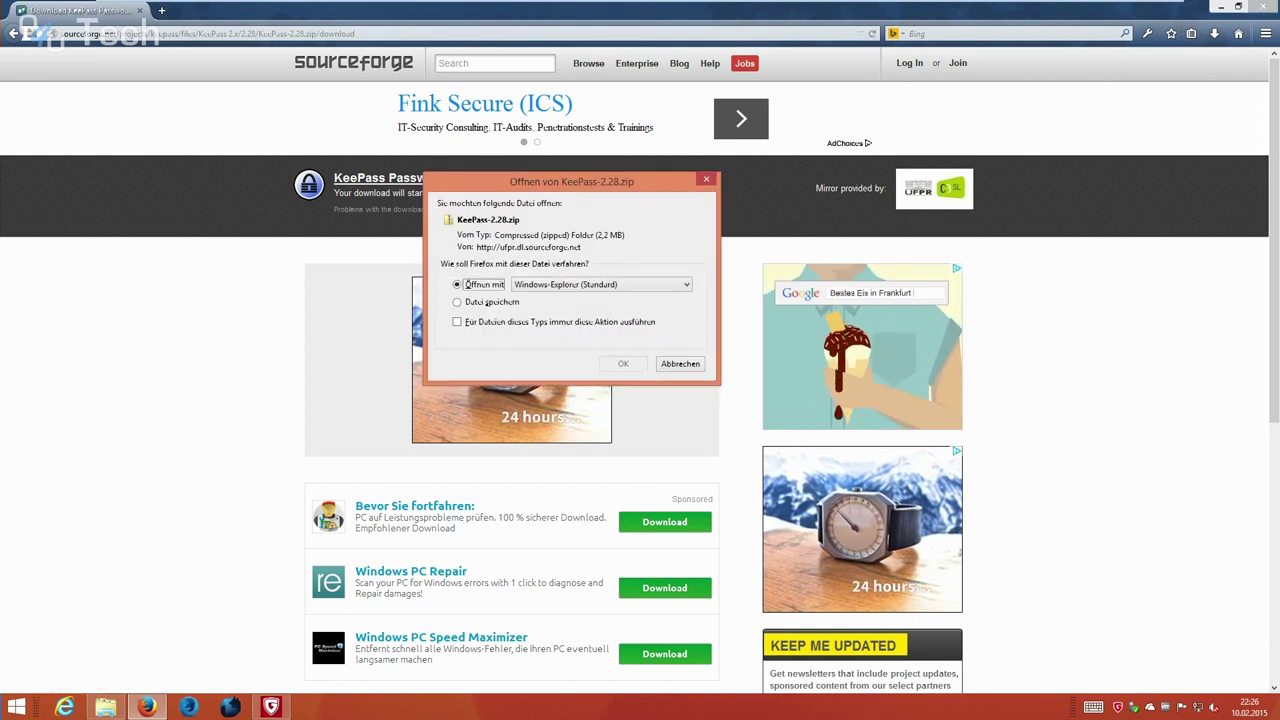
{"action": "left_click", "coordinate": [457, 301]}
{"action": "key", "text": "Return"}
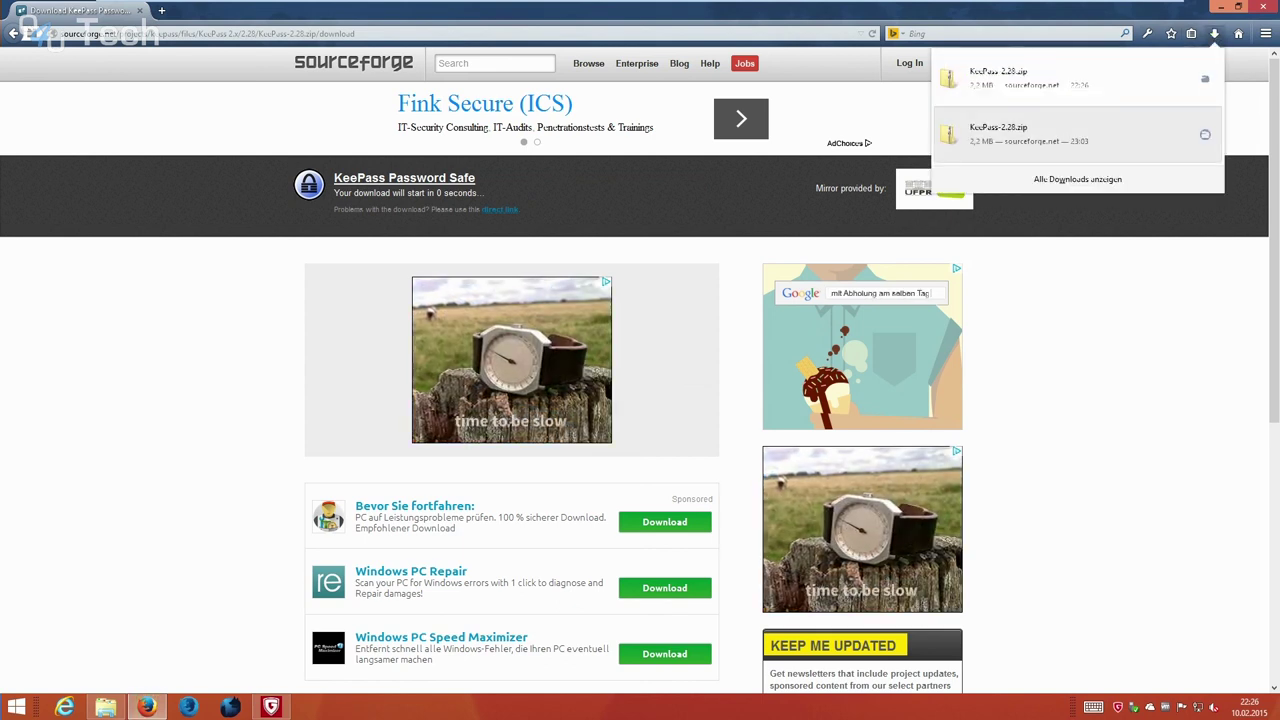
{"action": "key", "text": "ctrl+shift+y"}
Open the download's folder and extract KeePass-2.28.zip into a KeePass-2.28 folder.
{"action": "right_click", "coordinate": [345, 80]}
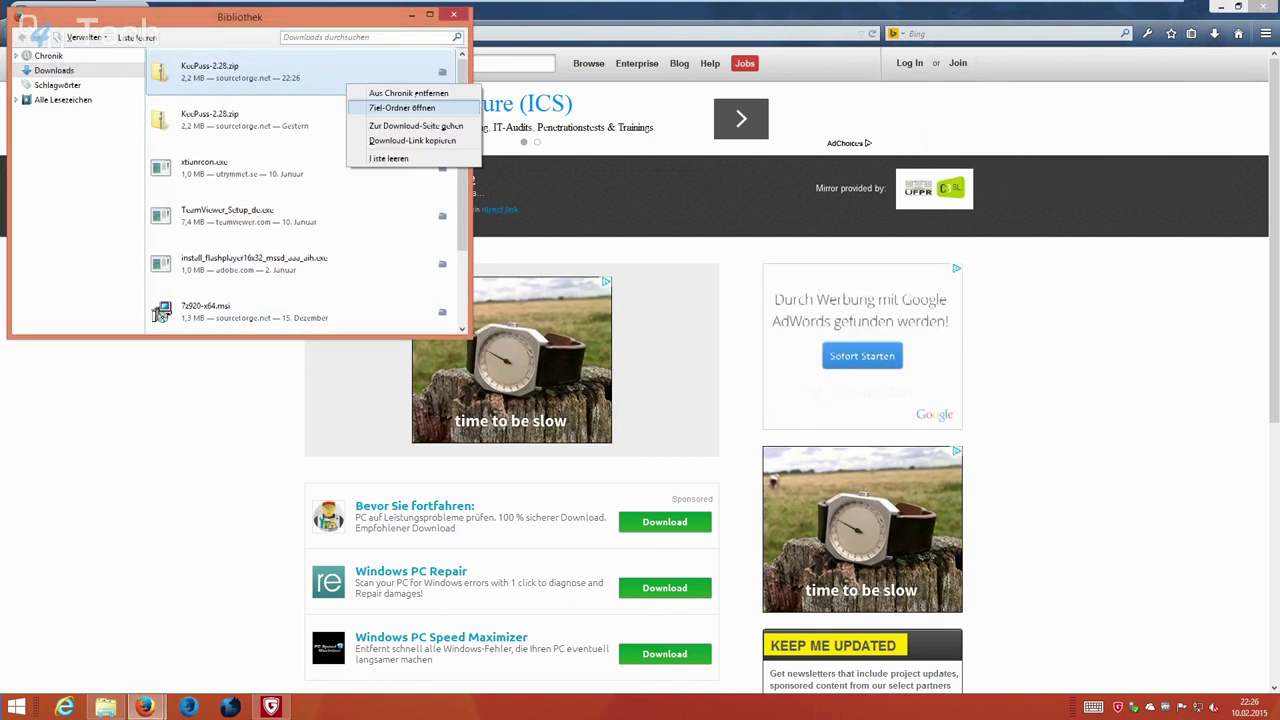
{"action": "left_click", "coordinate": [390, 92]}
{"action": "key", "text": "Menu"}
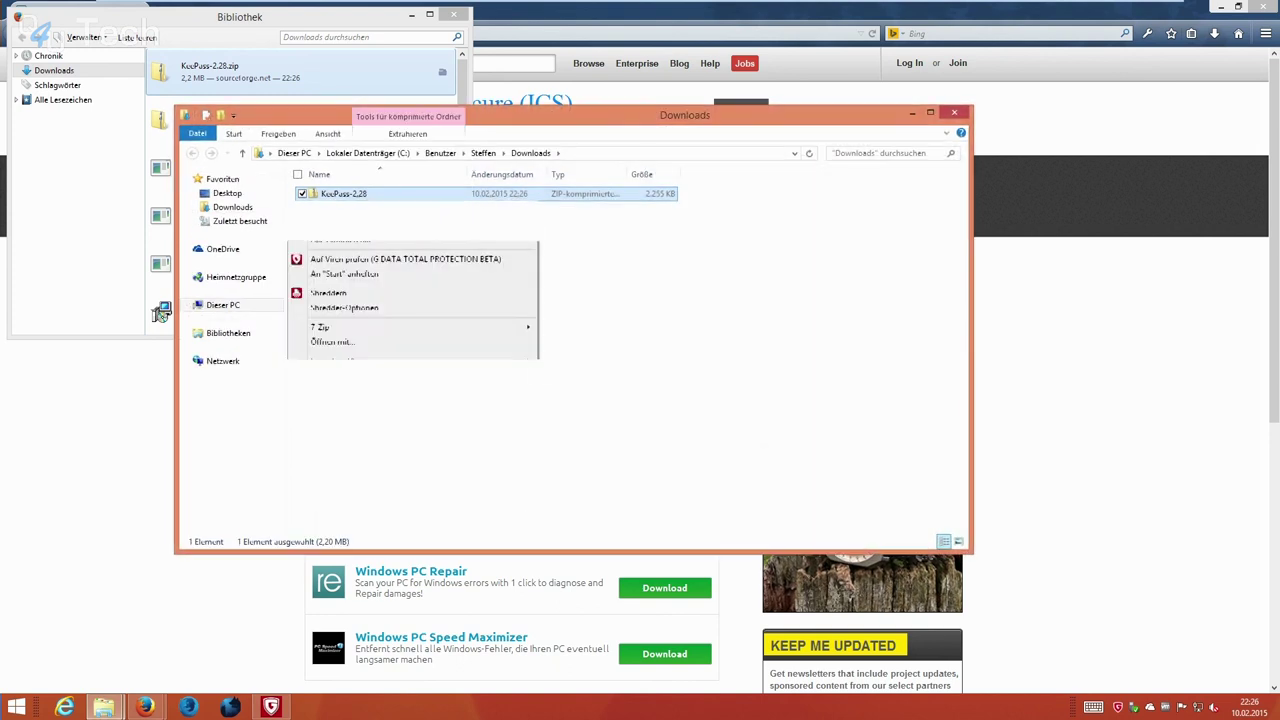
{"action": "key", "text": "Down"}
{"action": "key", "text": "Down"}
{"action": "key", "text": "Return"}
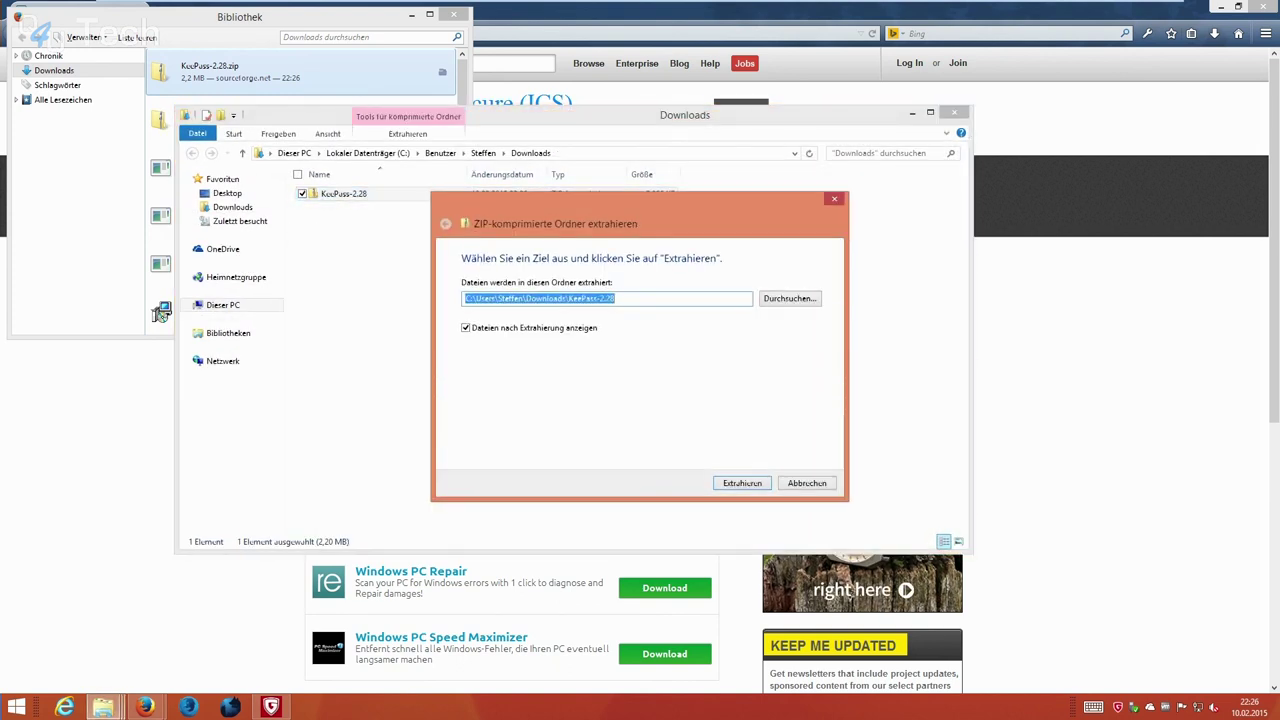
{"action": "key", "text": "Return"}
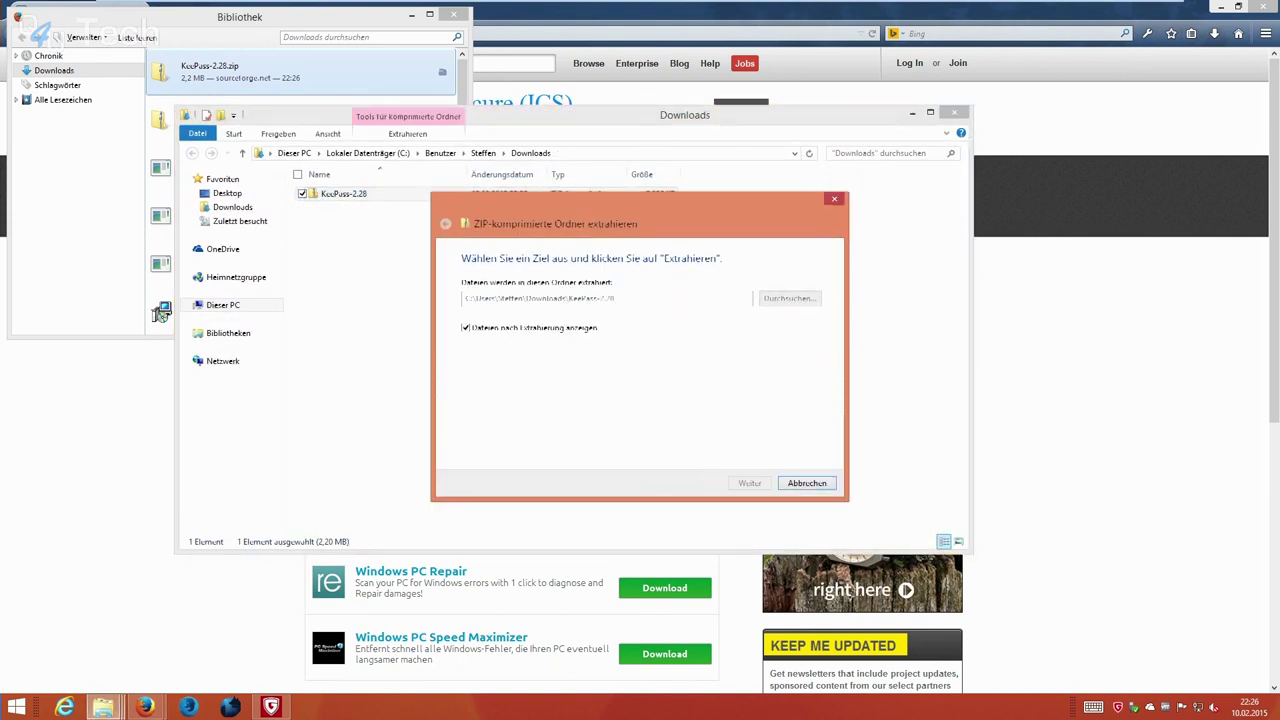
Move and enlarge the extracted KeePass-2.28 folder window to show its program files.
{"action": "left_click_drag", "start_coordinate": [481, 126], "coordinate": [689, 172]}
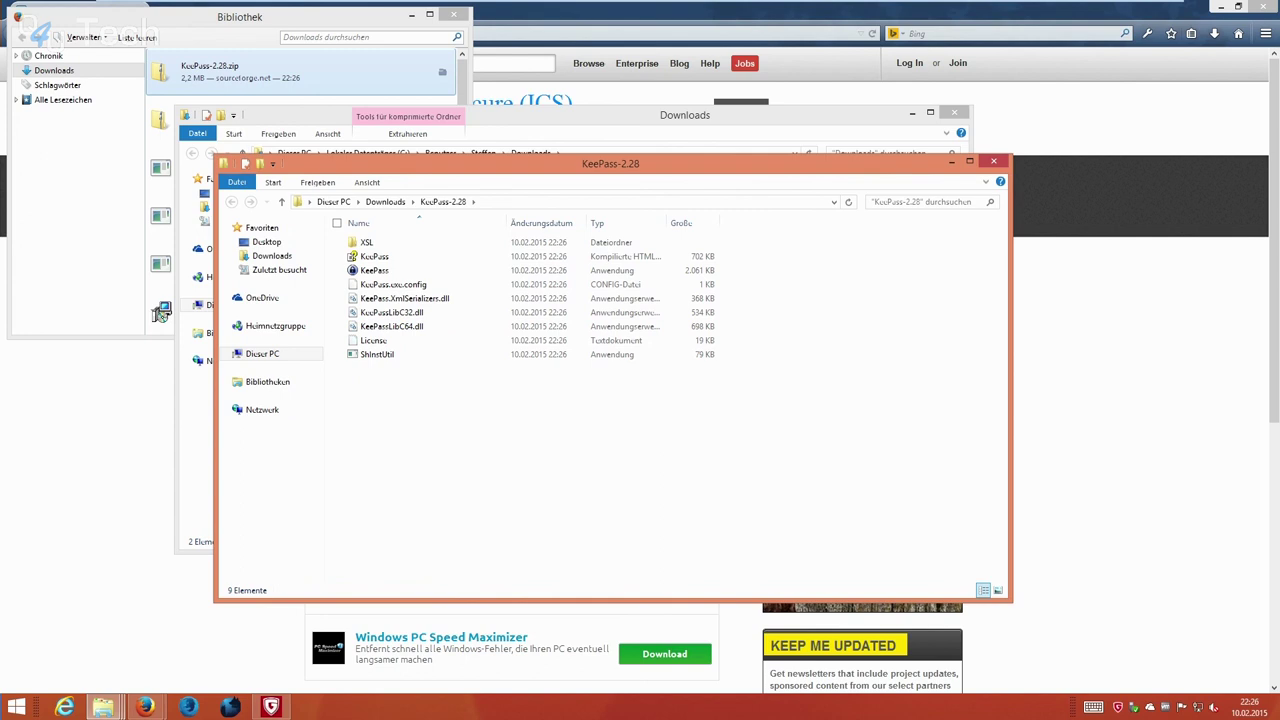
{"action": "left_click_drag", "start_coordinate": [689, 172], "coordinate": [686, 111]}
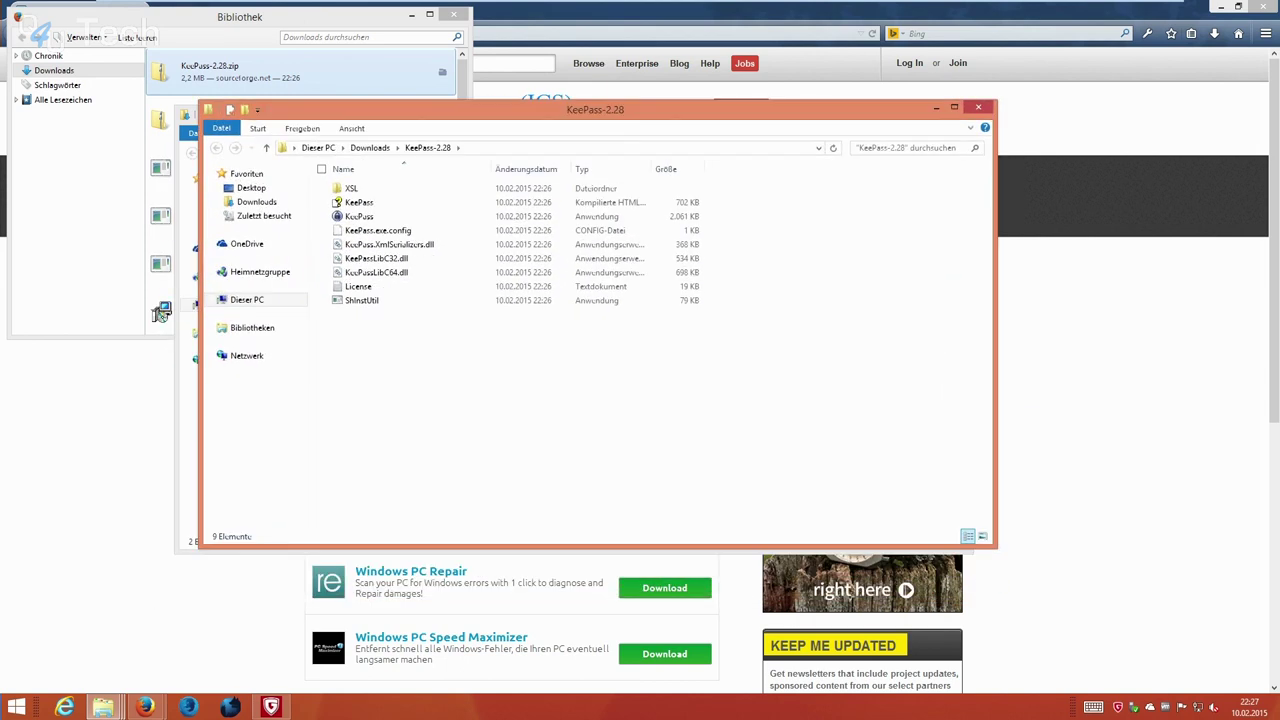
{"action": "left_click_drag", "start_coordinate": [996, 546], "coordinate": [1140, 624]}
{"action": "left_click_drag", "start_coordinate": [640, 108], "coordinate": [613, 143]}
Run KeePass.exe, answer the automatic update-check question, and begin a new password database.
{"action": "left_click", "coordinate": [300, 251]}
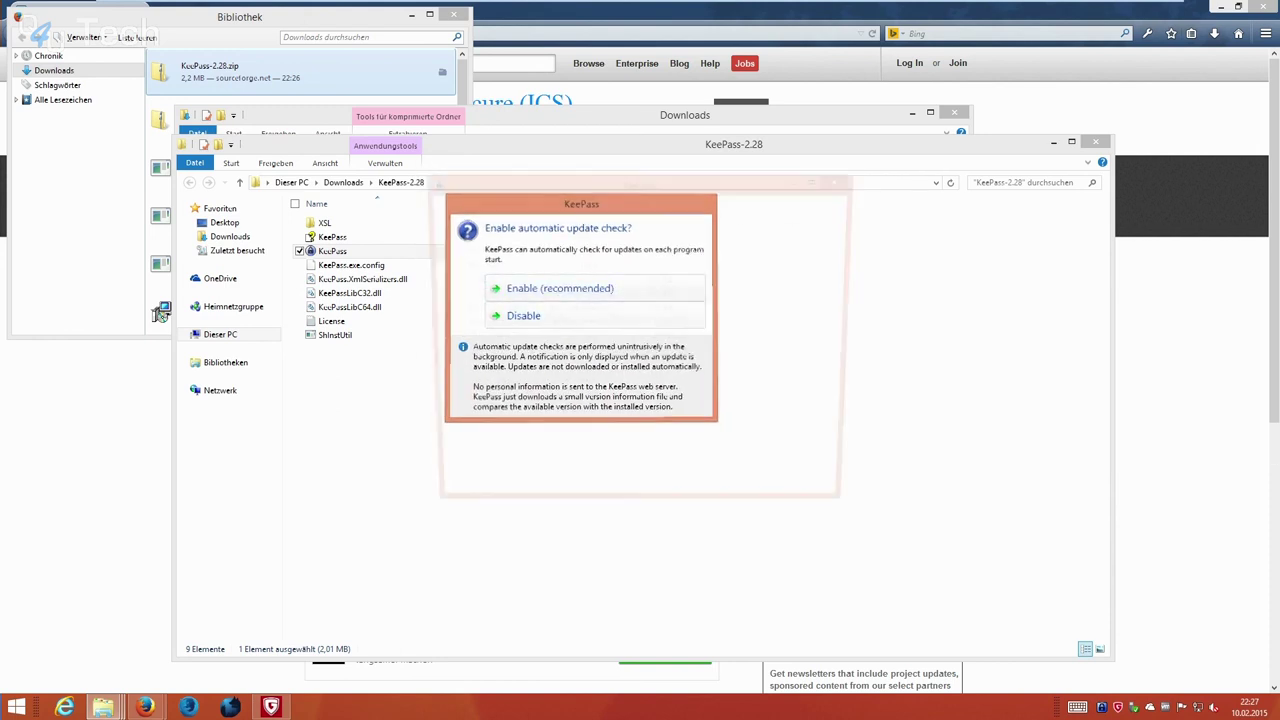
{"action": "key", "text": "Return"}
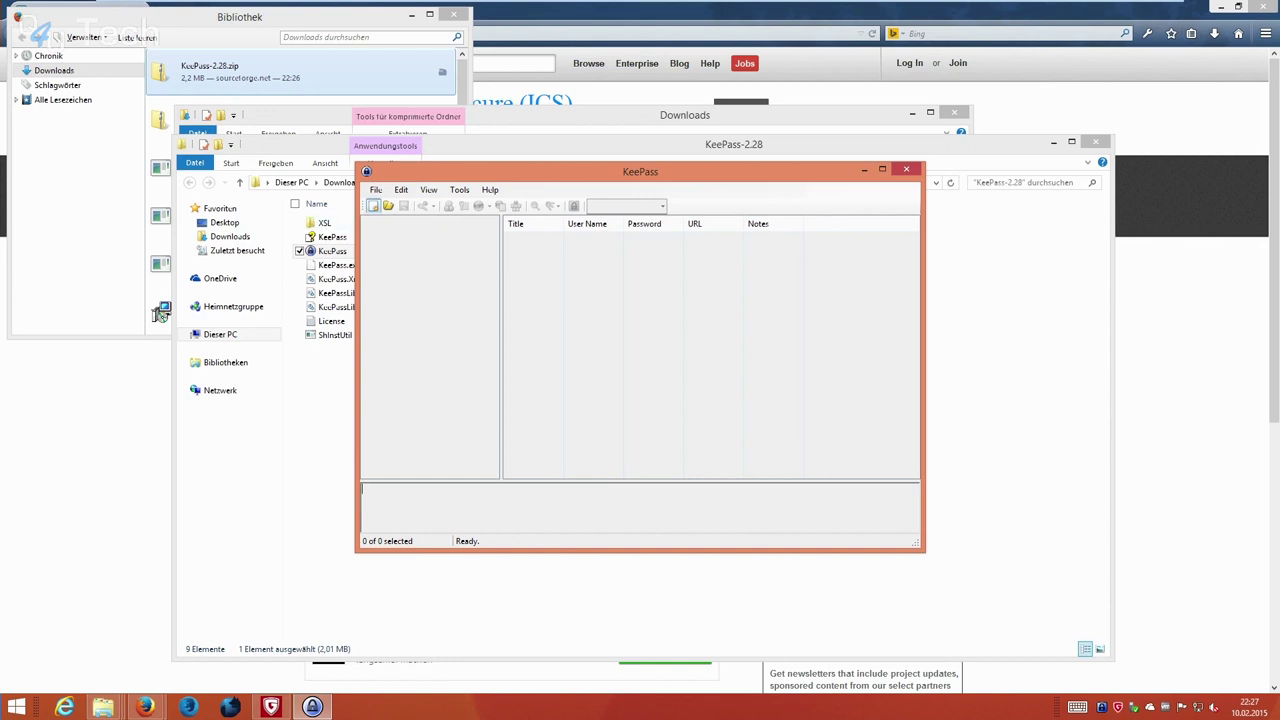
{"action": "left_click", "coordinate": [373, 205]}
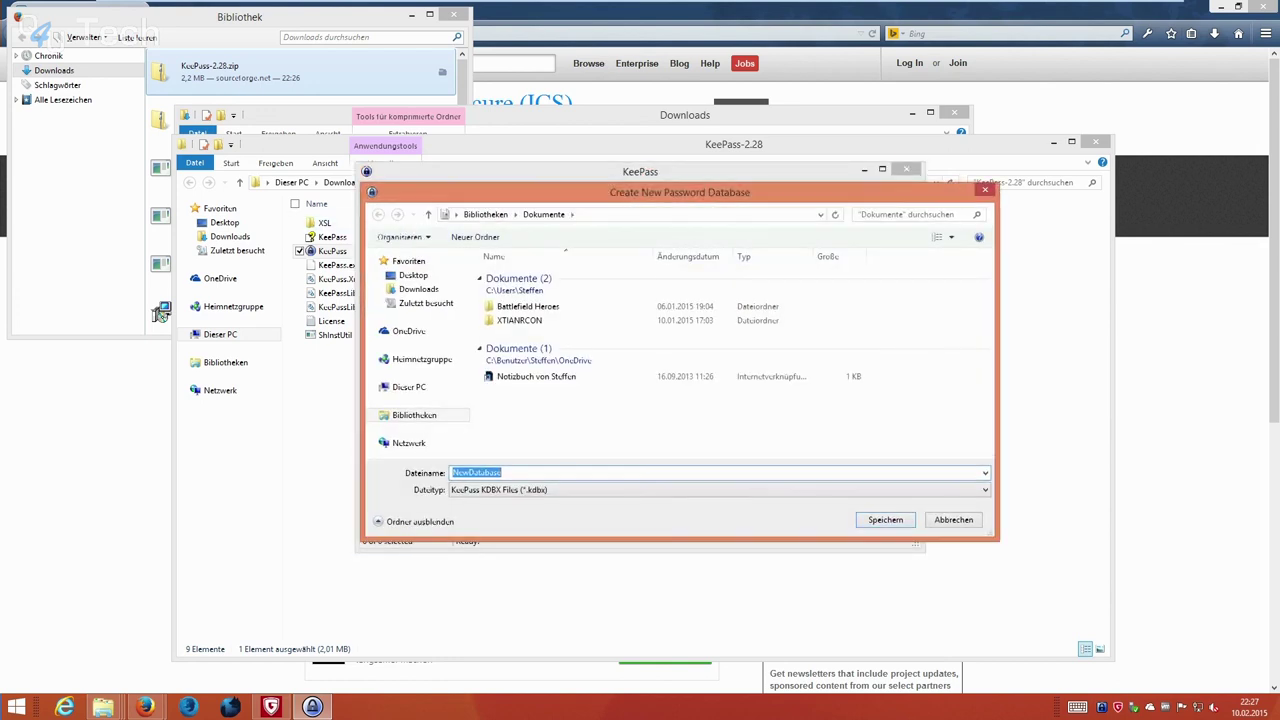
Save the new database as NewDatabase.kdbx in the Downloads KeePass-2.28 folder.
{"action": "left_click", "coordinate": [418, 289]}
{"action": "double_click", "coordinate": [505, 276]}
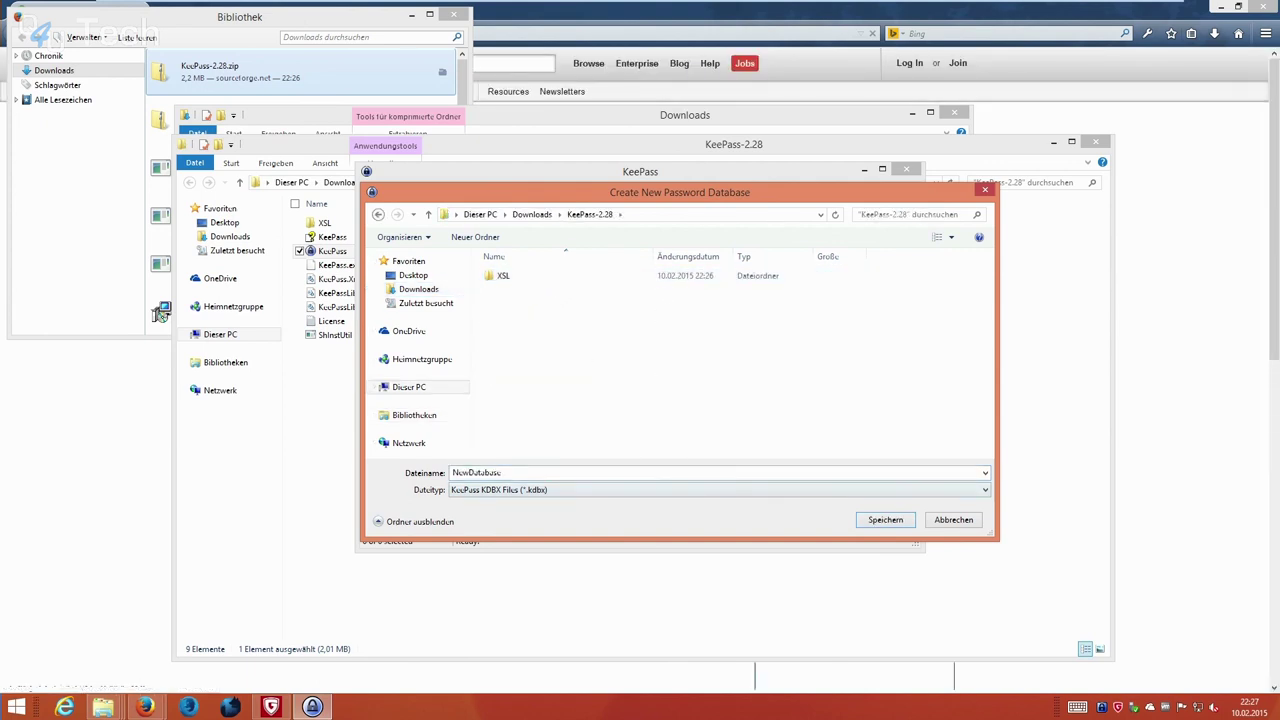
{"action": "key", "text": "Return"}
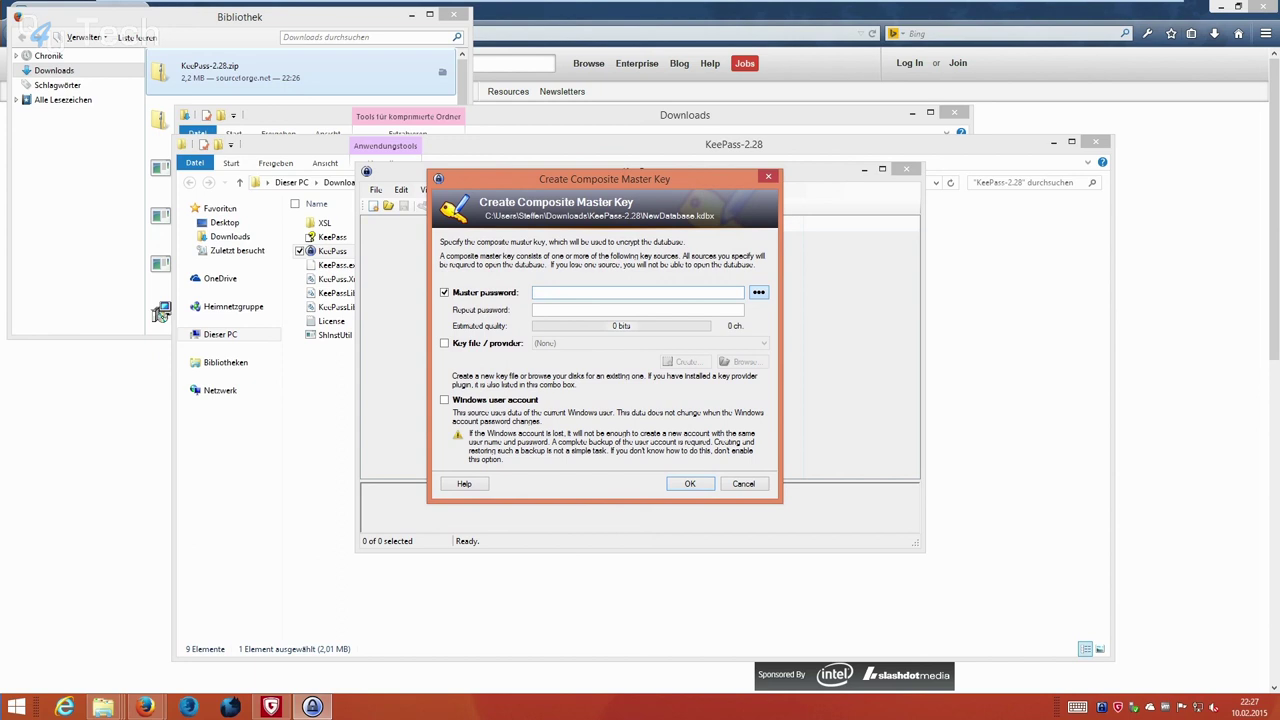
Enter the 7-character master password in both fields, check it in plain text, and confirm.
{"action": "type", "text": "*******"}
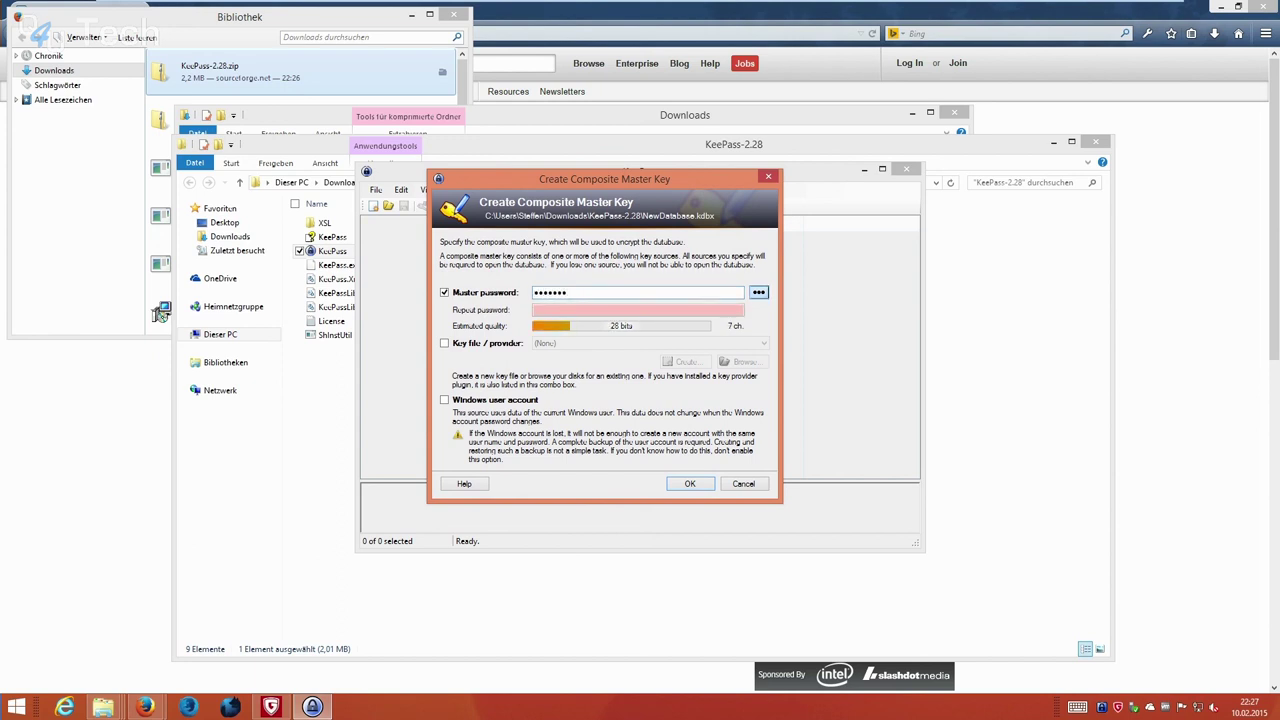
{"action": "type", "text": "*******"}
{"action": "key", "text": "ctrl+h"}
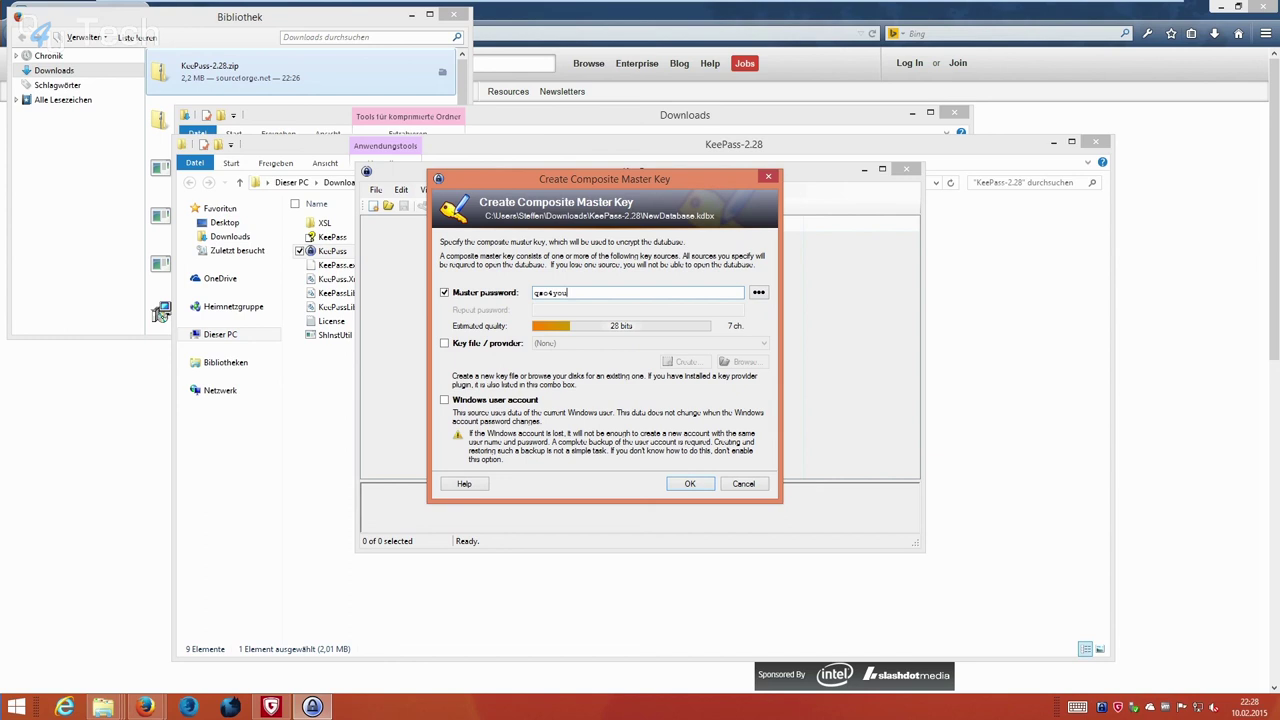
{"action": "key", "text": "ctrl+h"}
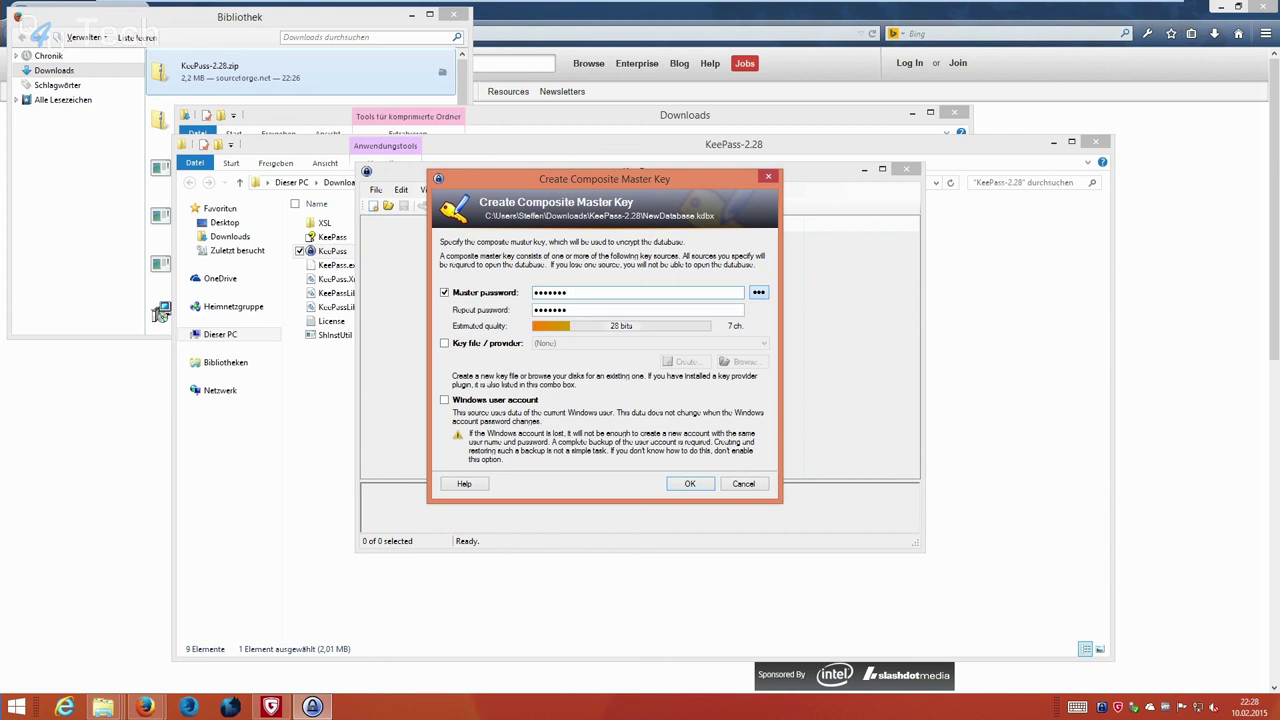
{"action": "key", "text": "Return"}
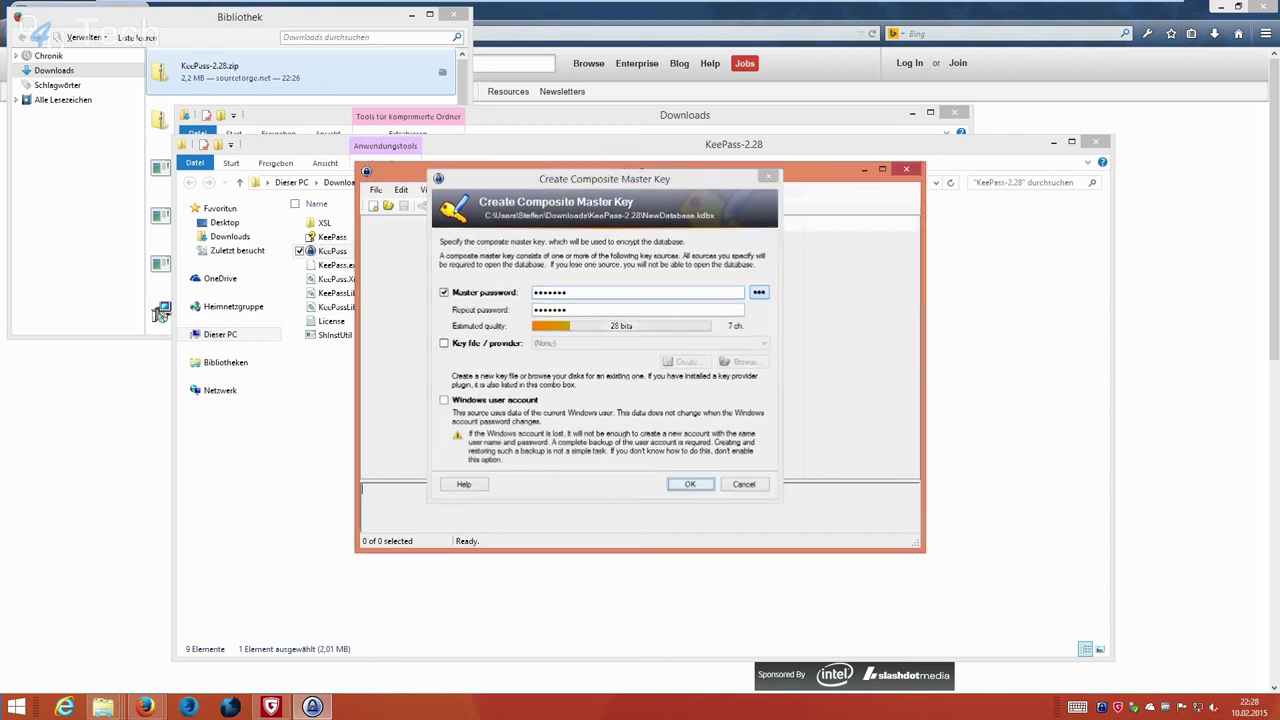
Review the General, Security, Compression, Recycle Bin and Advanced settings and accept the defaults.
{"action": "left_click_drag", "start_coordinate": [664, 223], "coordinate": [621, 201]}
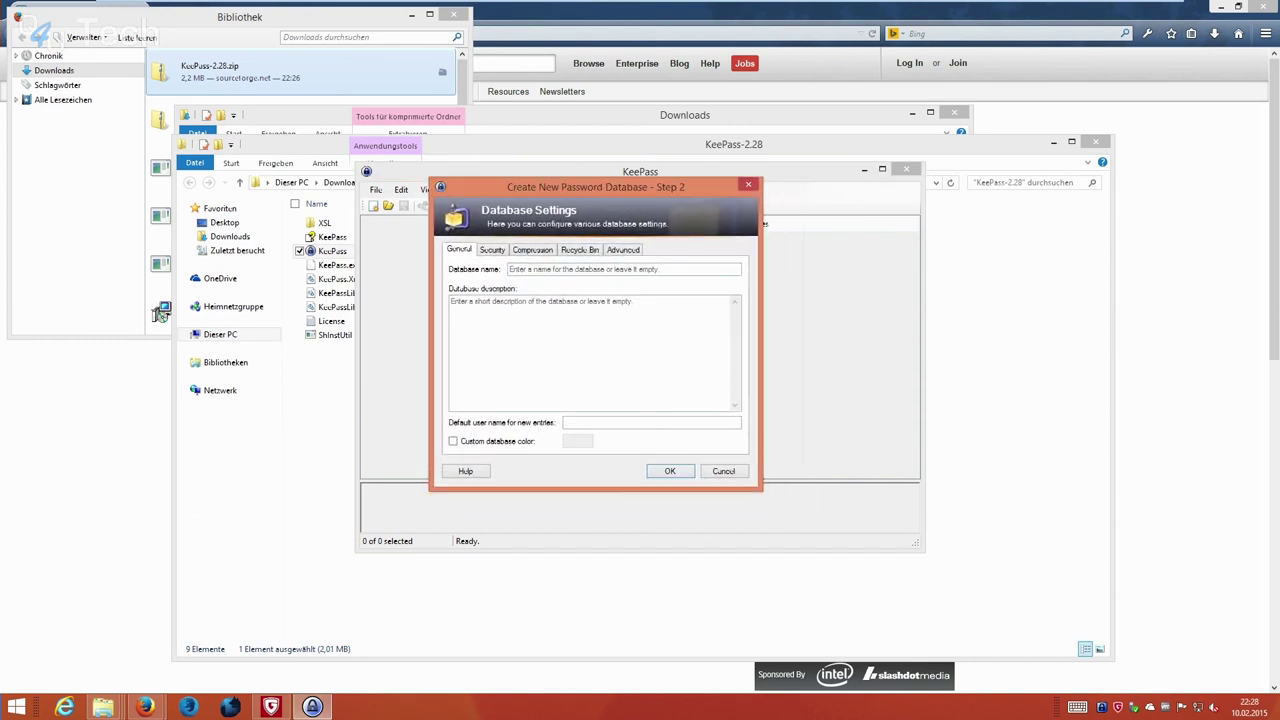
{"action": "key", "text": "Tab"}
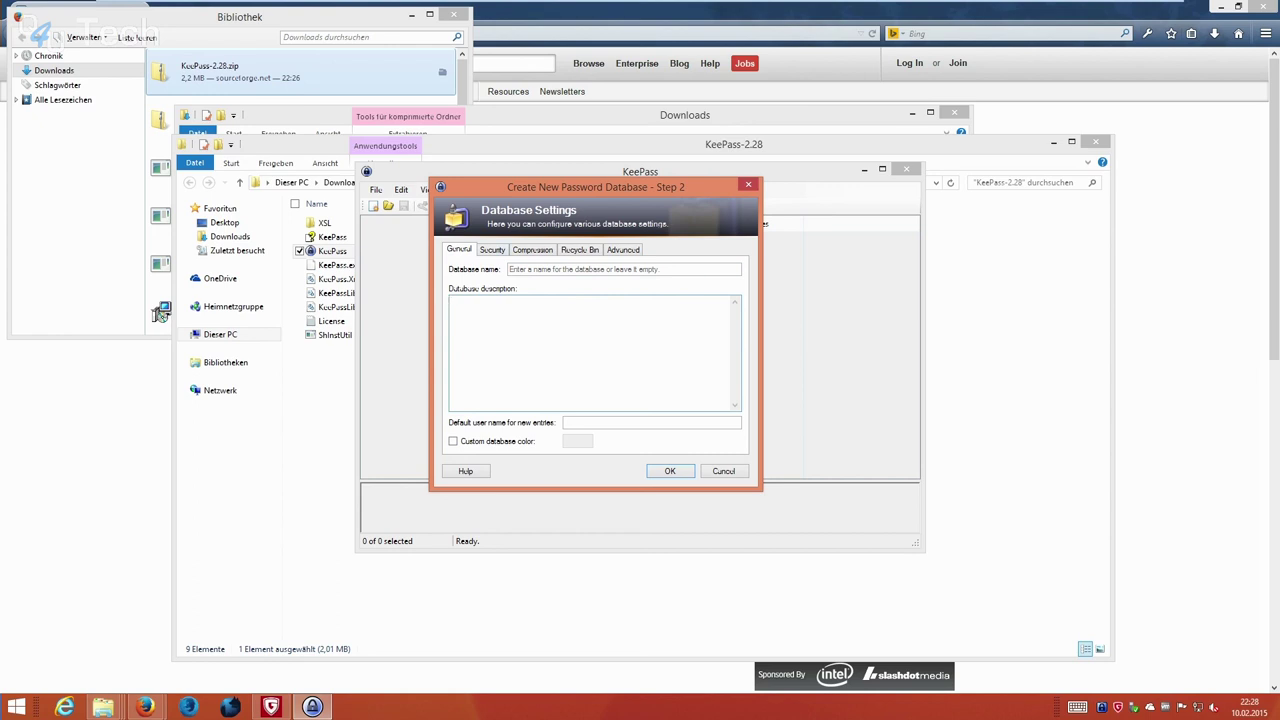
{"action": "key", "text": "ctrl+Tab"}
{"action": "key", "text": "ctrl+Tab"}
{"action": "key", "text": "ctrl+Tab"}
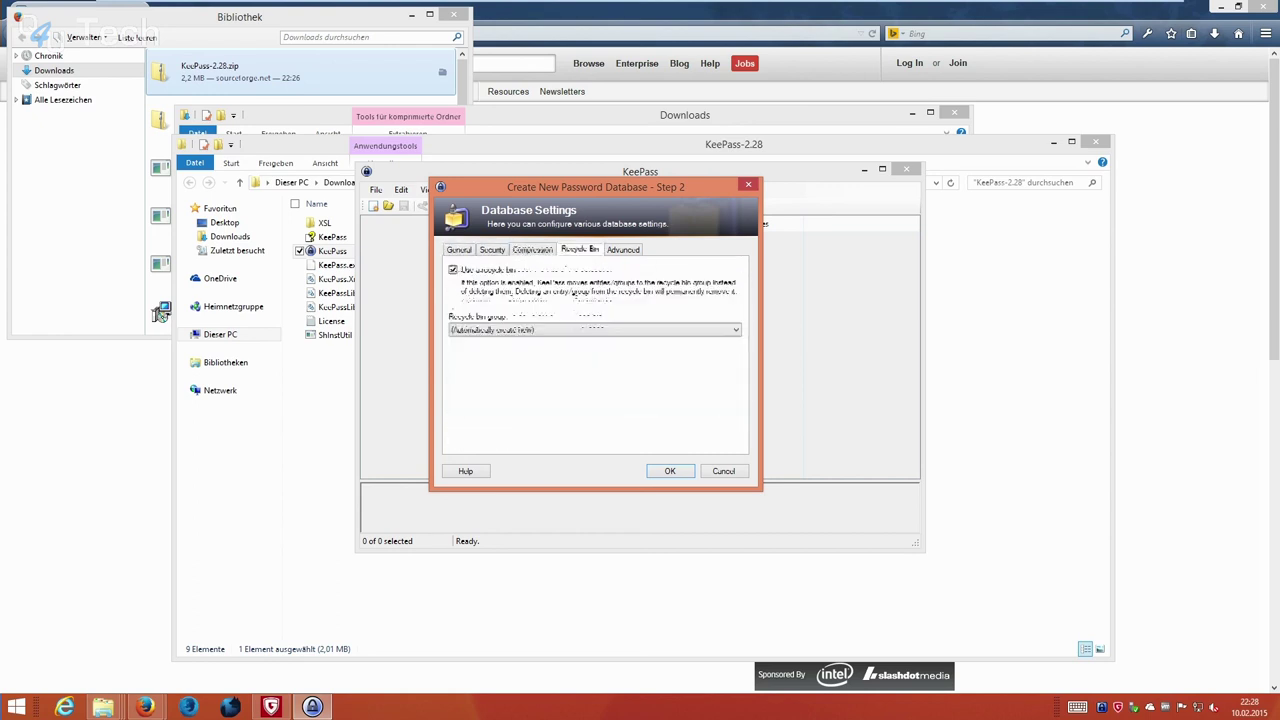
{"action": "key", "text": "ctrl+shift+Tab"}
{"action": "key", "text": "ctrl+Tab"}
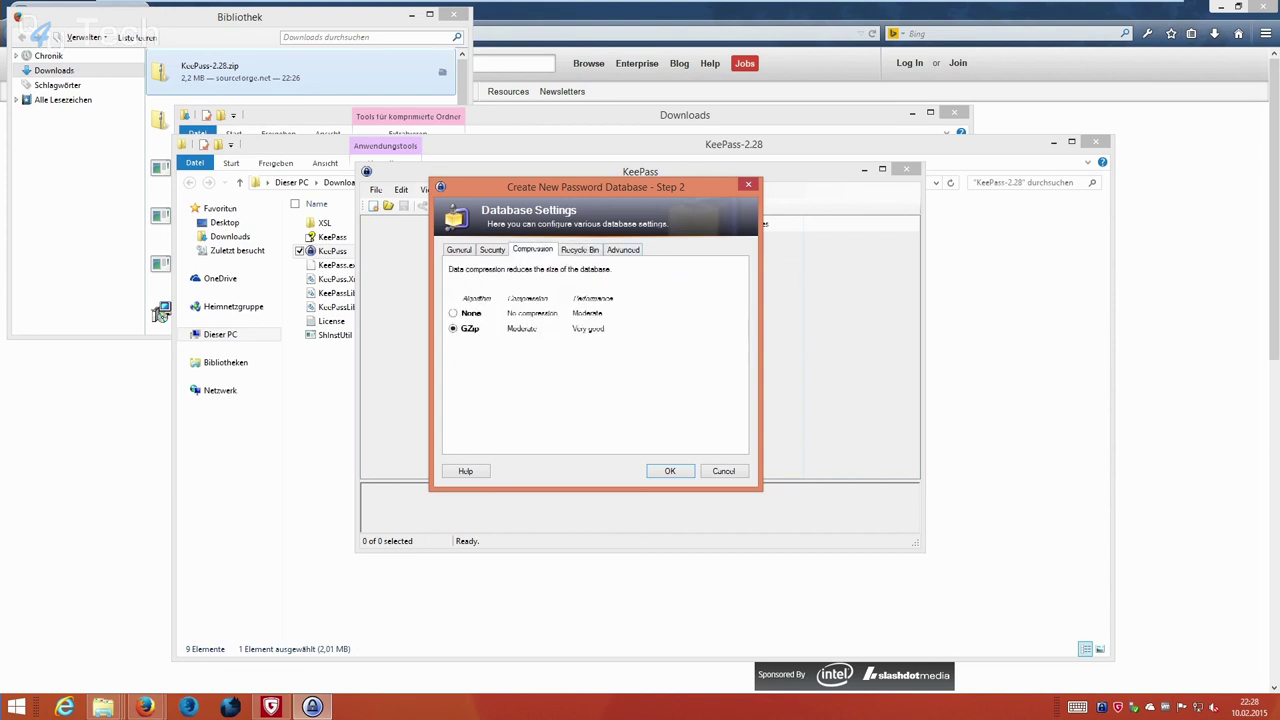
{"action": "key", "text": "ctrl+Tab"}
{"action": "key", "text": "ctrl+shift+Tab"}
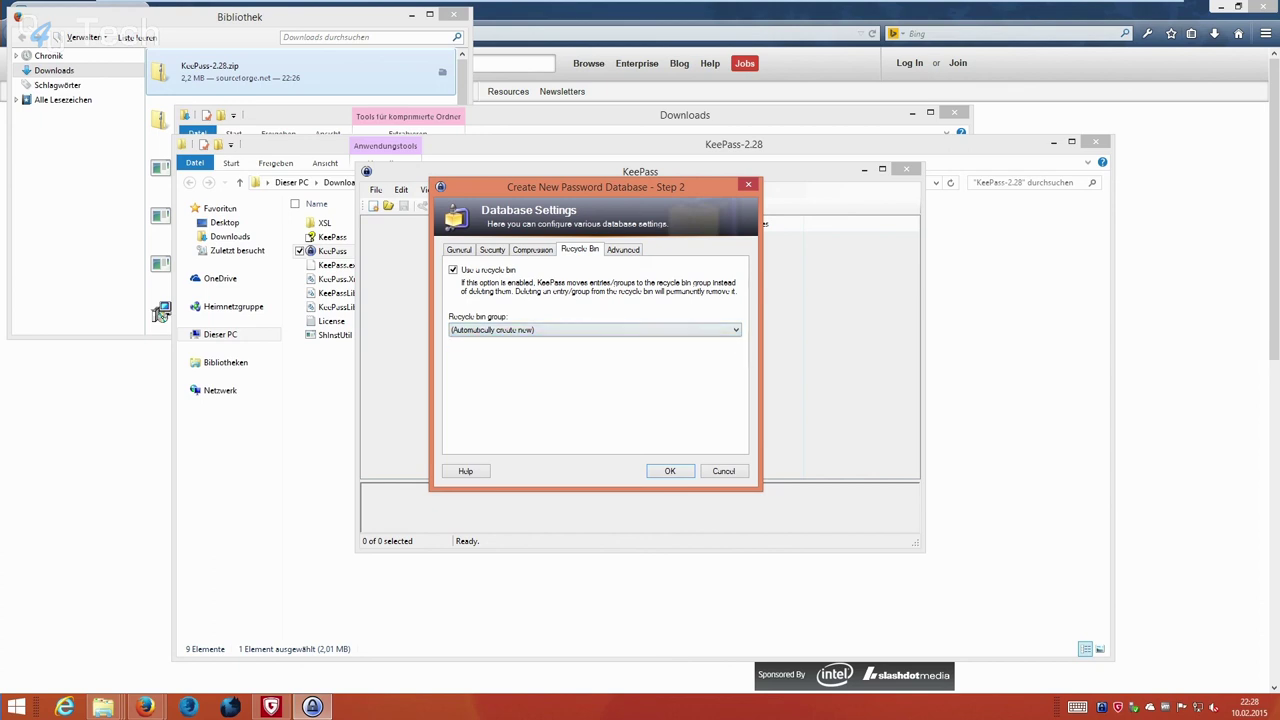
{"action": "key", "text": "ctrl+Tab"}
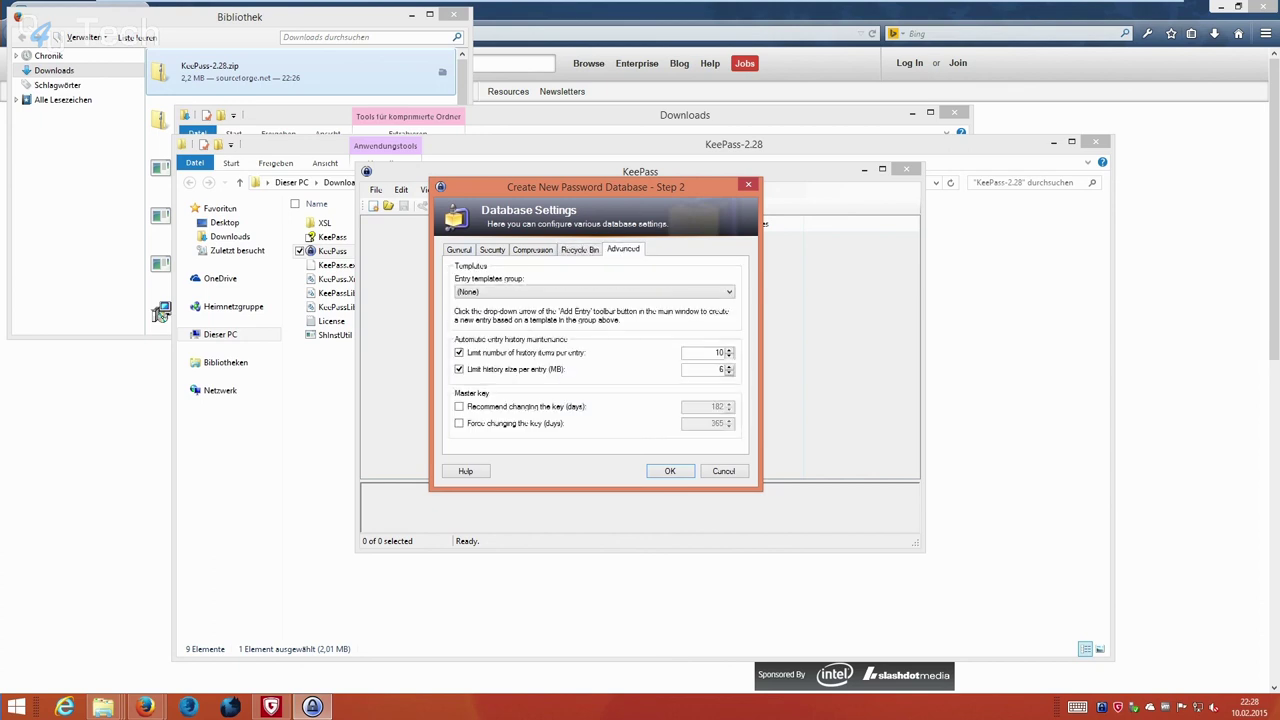
{"action": "key", "text": "ctrl+Tab"}
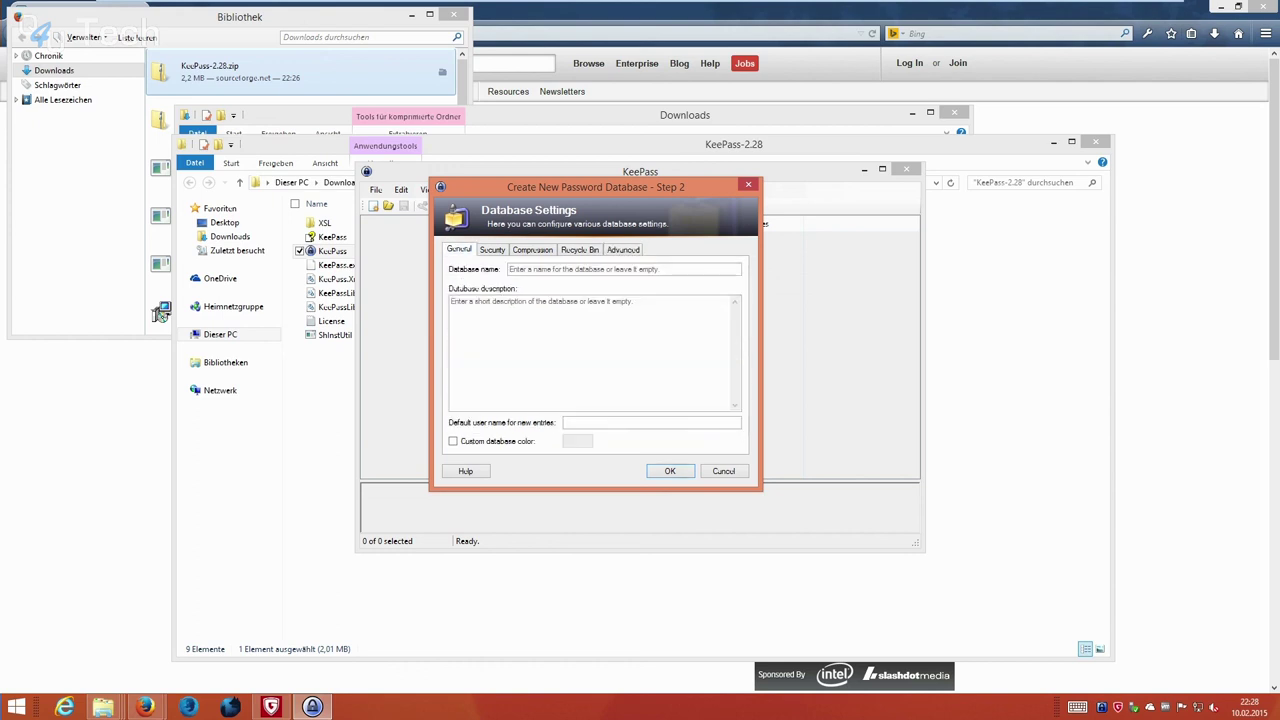
{"action": "key", "text": "Return"}
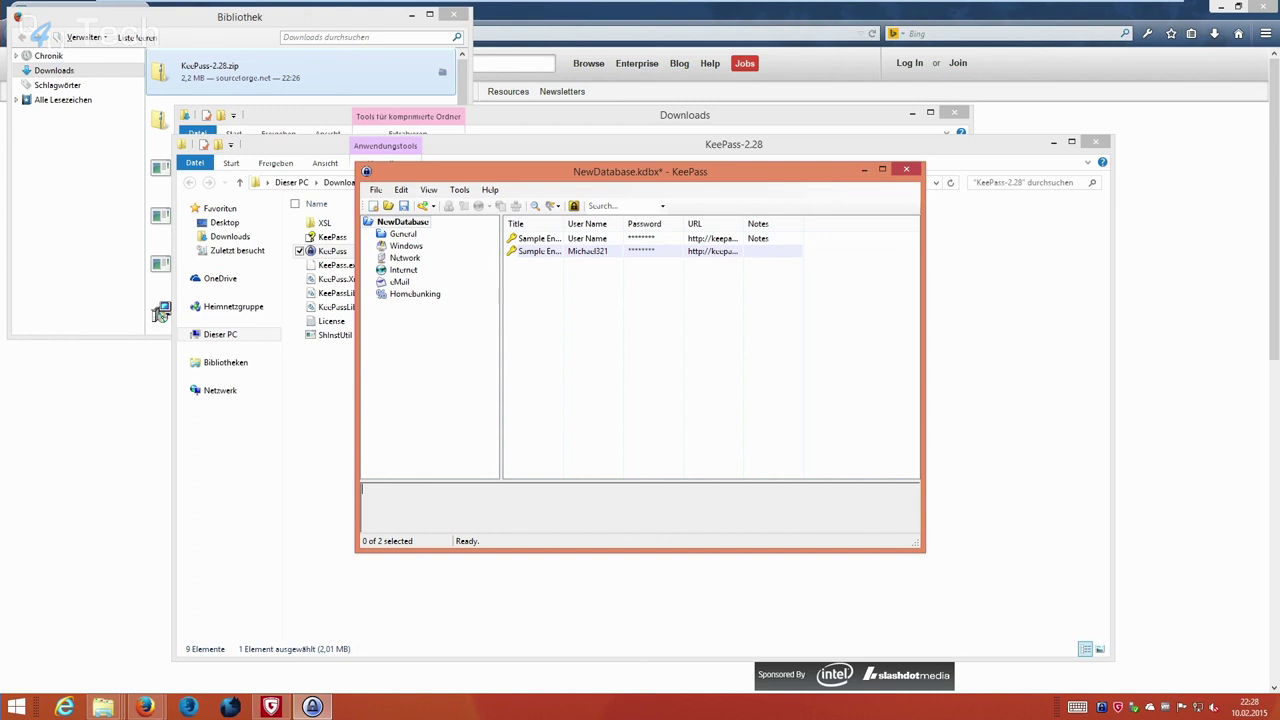
Maximize the KeePass window with Win+Up.
{"action": "key", "text": "super+Up"}
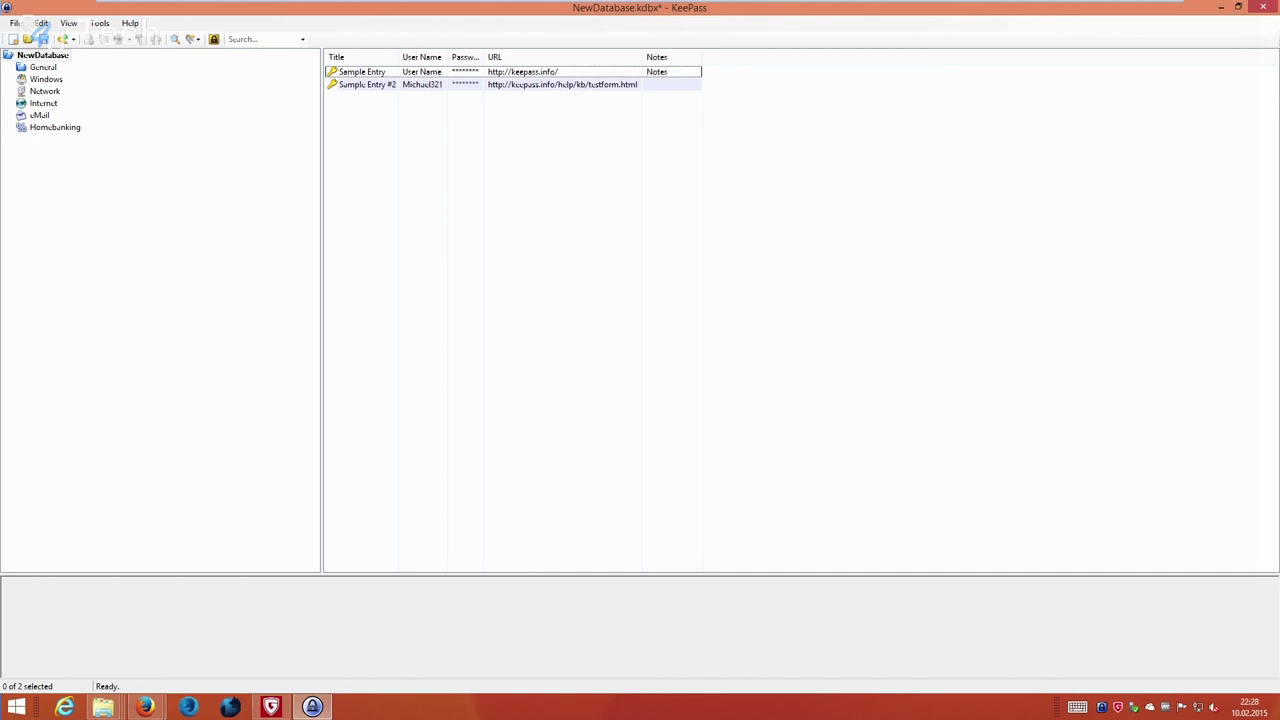
Add a group named 'QSO4YOU Services' under NewDatabase with a new icon.
{"action": "right_click", "coordinate": [135, 203]}
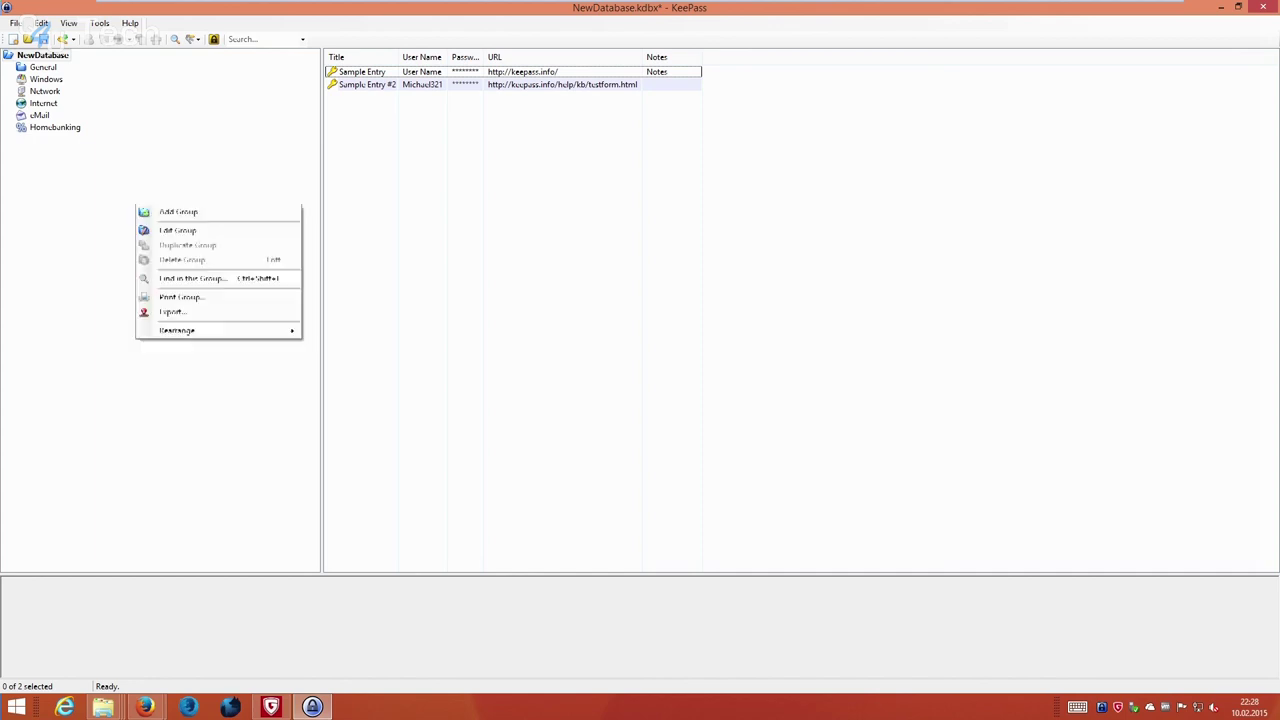
{"action": "right_click", "coordinate": [135, 203]}
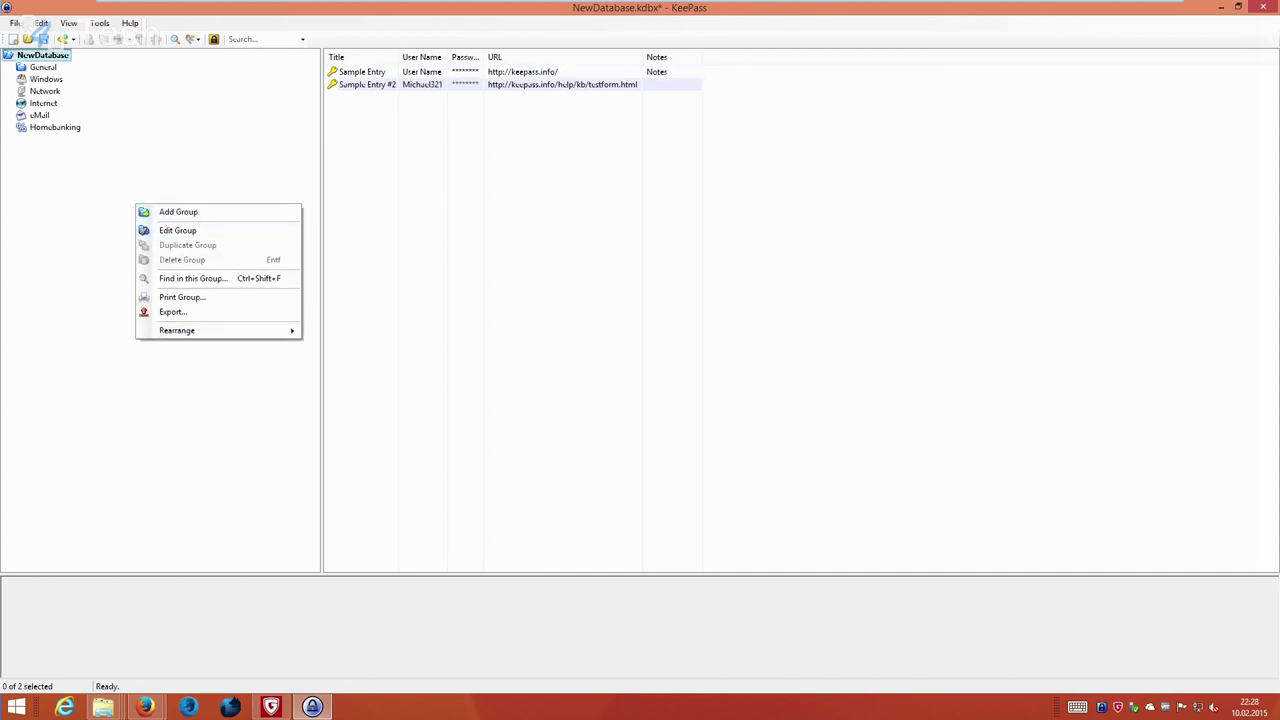
{"action": "left_click", "coordinate": [178, 211]}
{"action": "key", "text": "BackSpace"}
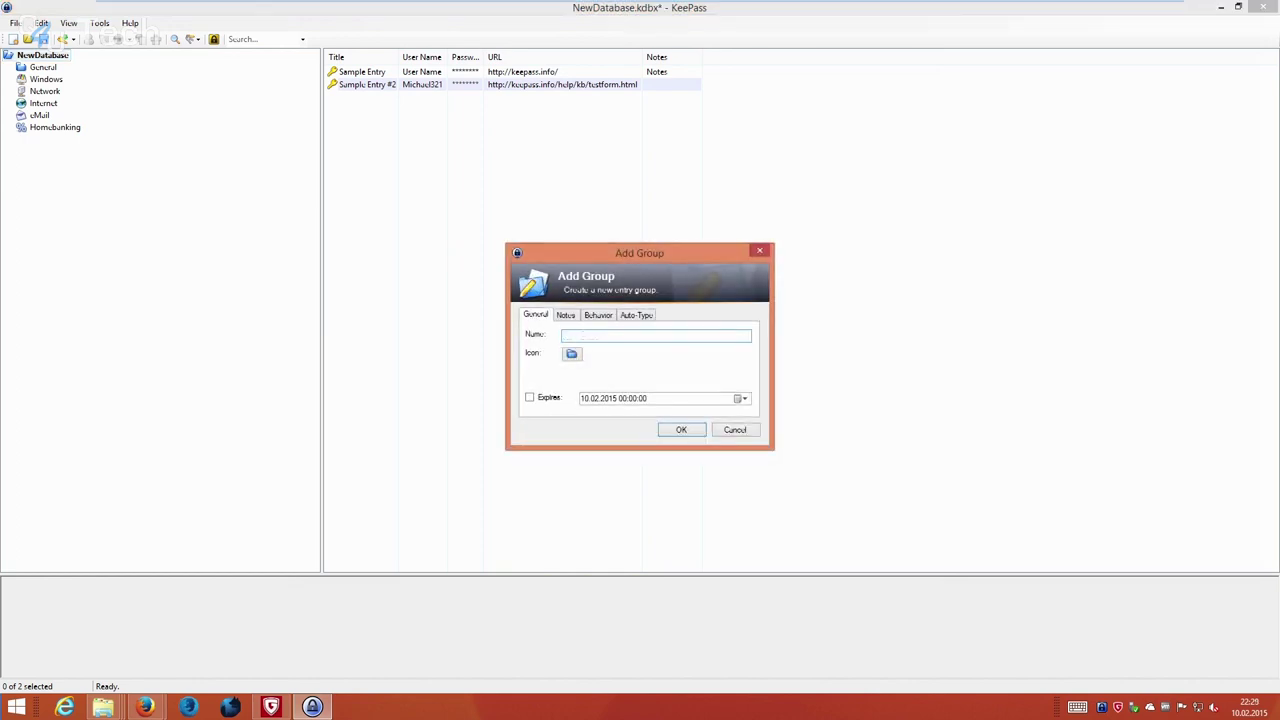
{"action": "type", "text": "OSO4YOU Services"}
{"action": "key", "text": "Tab"}
{"action": "key", "text": "space"}
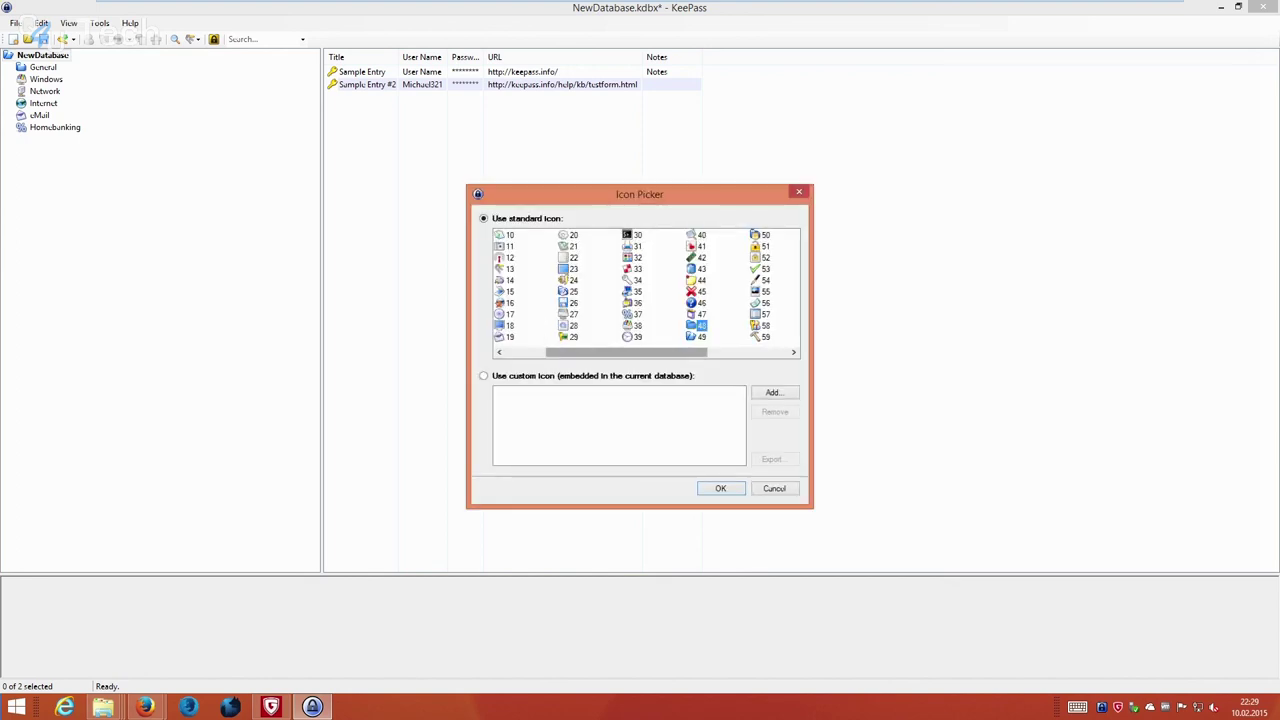
{"action": "key", "text": "Return"}
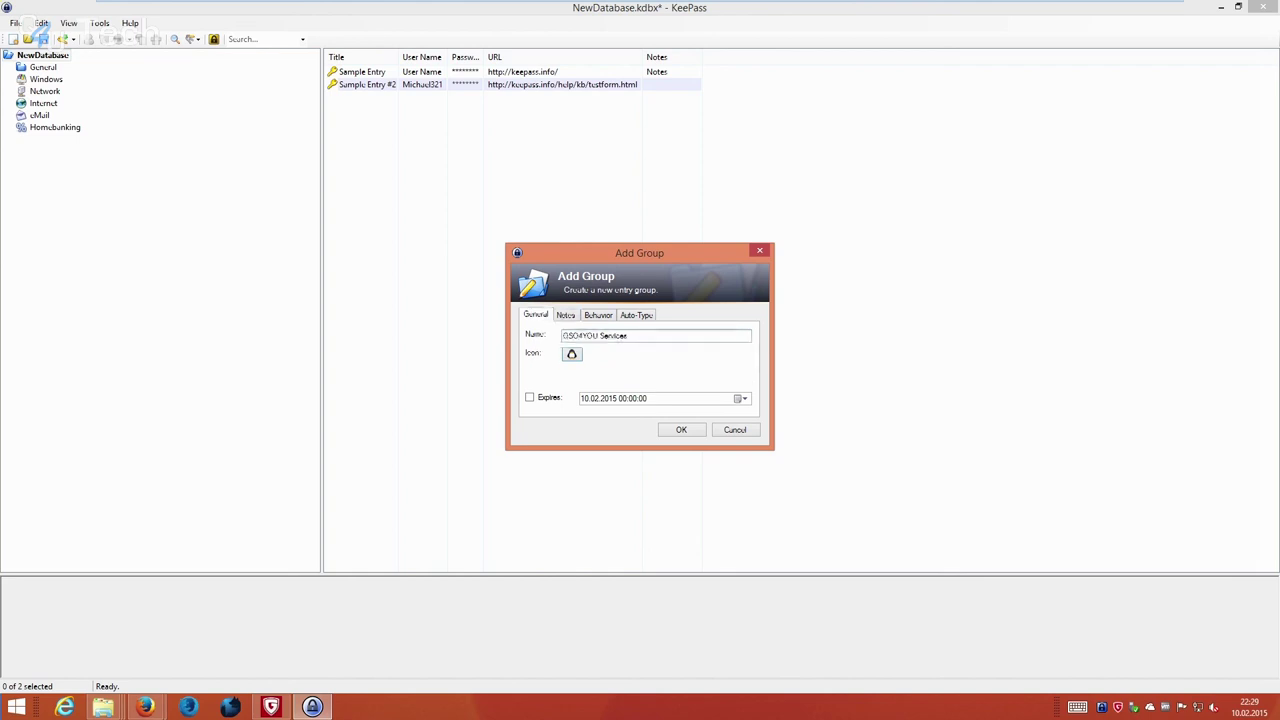
{"action": "key", "text": "ctrl+Tab"}
{"action": "key", "text": "ctrl+Tab"}
{"action": "key", "text": "ctrl+shift+Tab"}
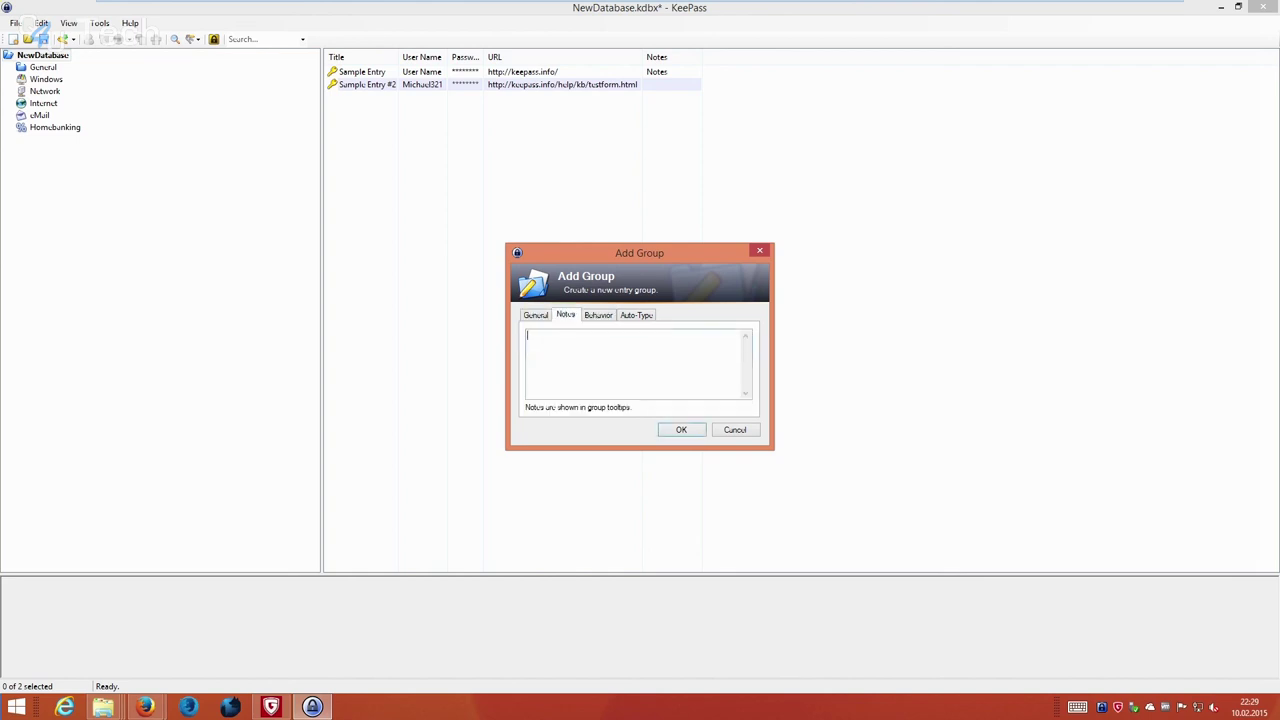
{"action": "key", "text": "ctrl+Tab"}
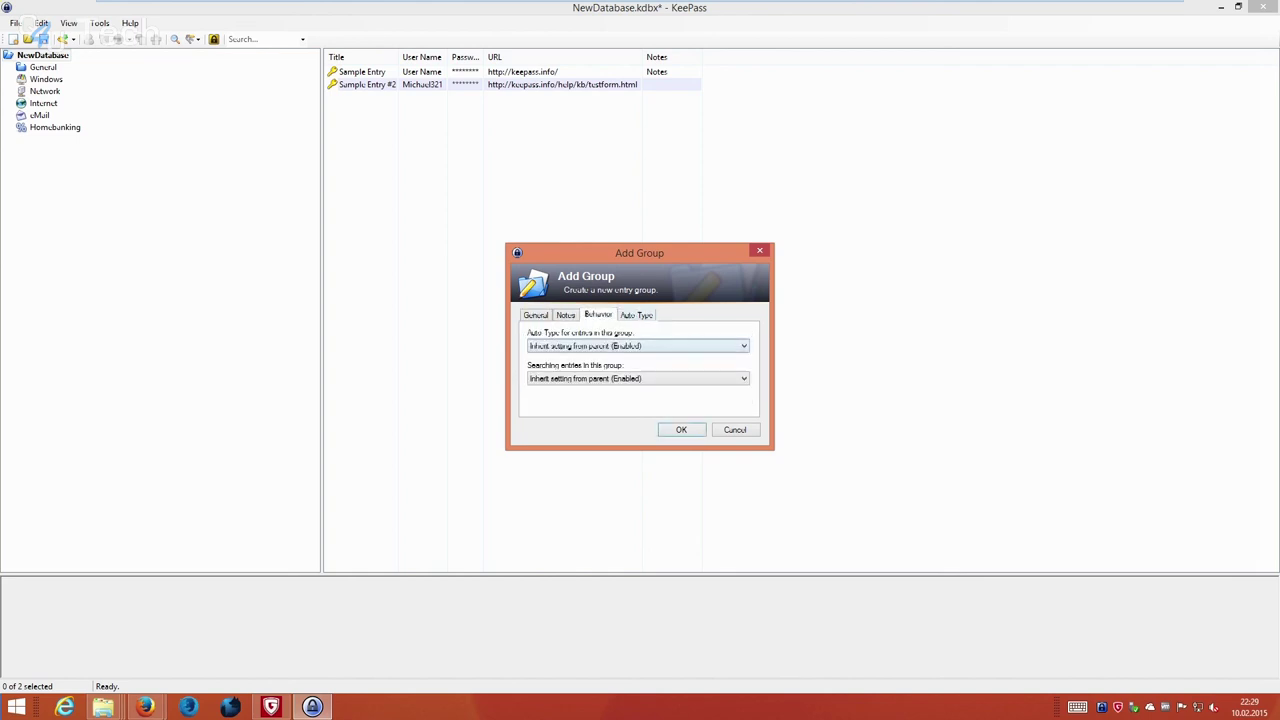
{"action": "key", "text": "ctrl+Tab"}
{"action": "key", "text": "ctrl+Tab"}
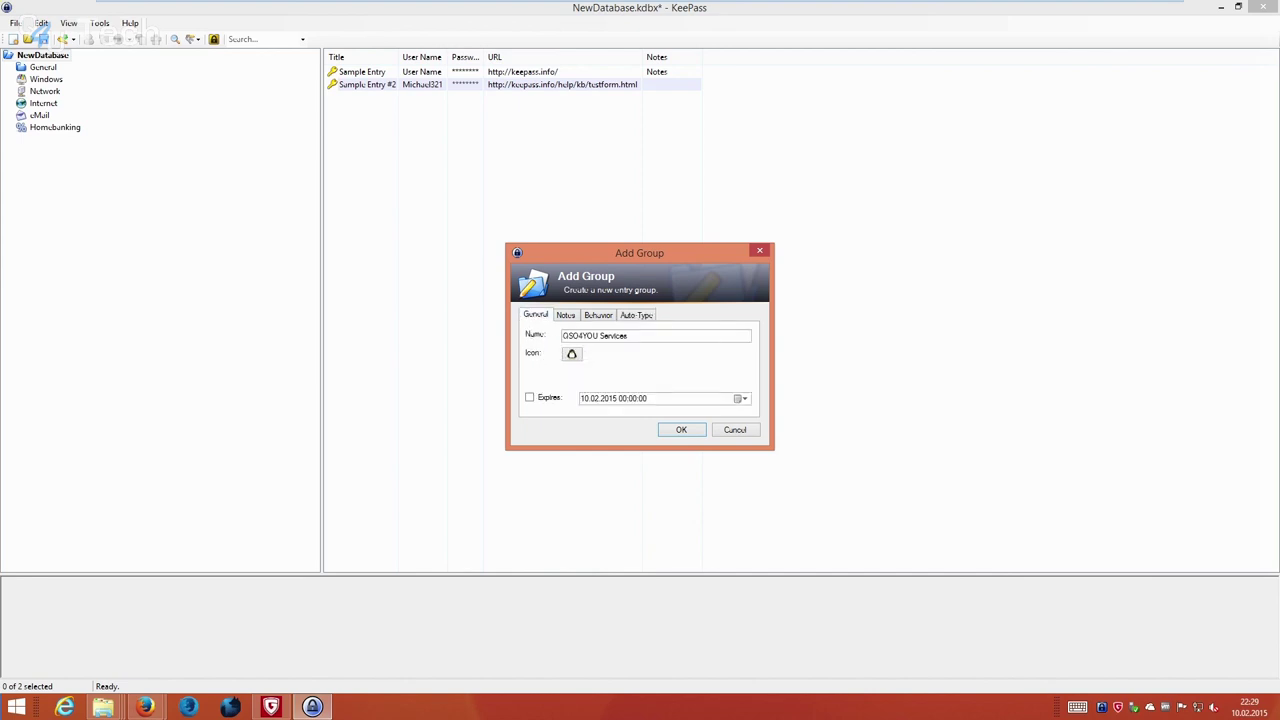
{"action": "key", "text": "Return"}
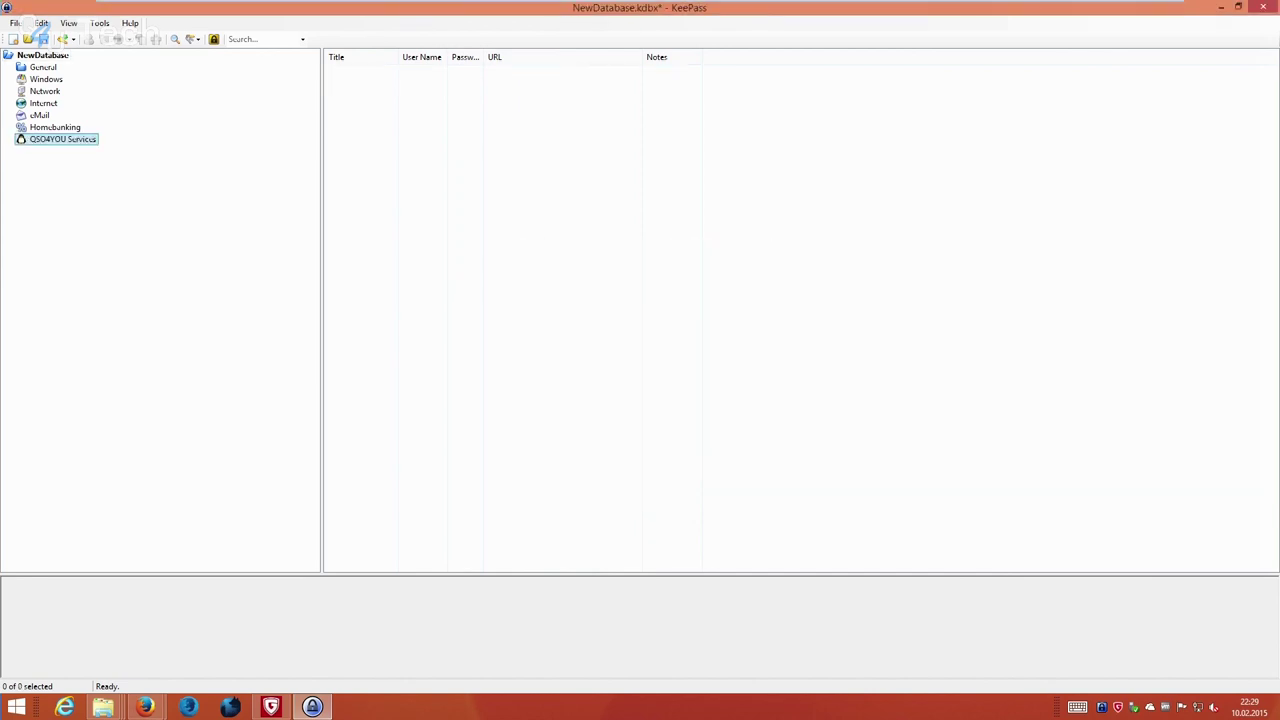
Move the QSO4YOU Services group to the top of the group tree.
{"action": "right_click", "coordinate": [78, 140]}
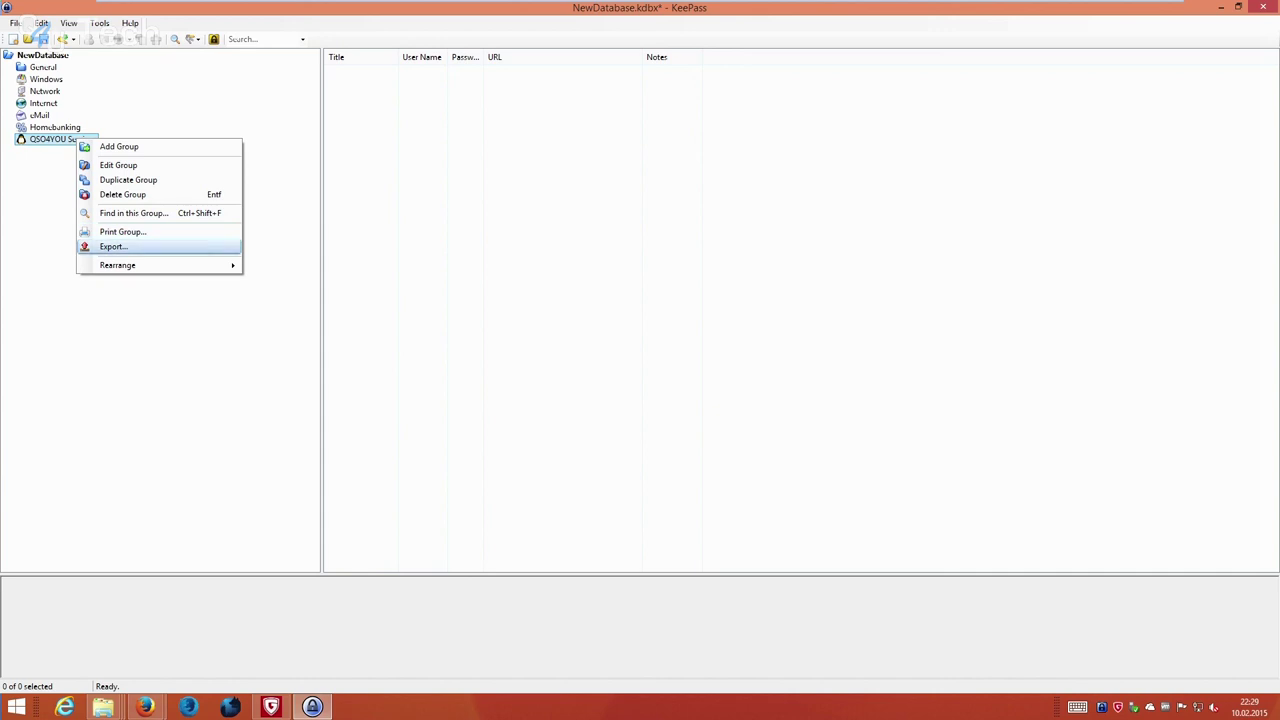
{"action": "key", "text": "Up"}
{"action": "key", "text": "Up"}
{"action": "key", "text": "Up"}
{"action": "key", "text": "Up"}
{"action": "key", "text": "Right"}
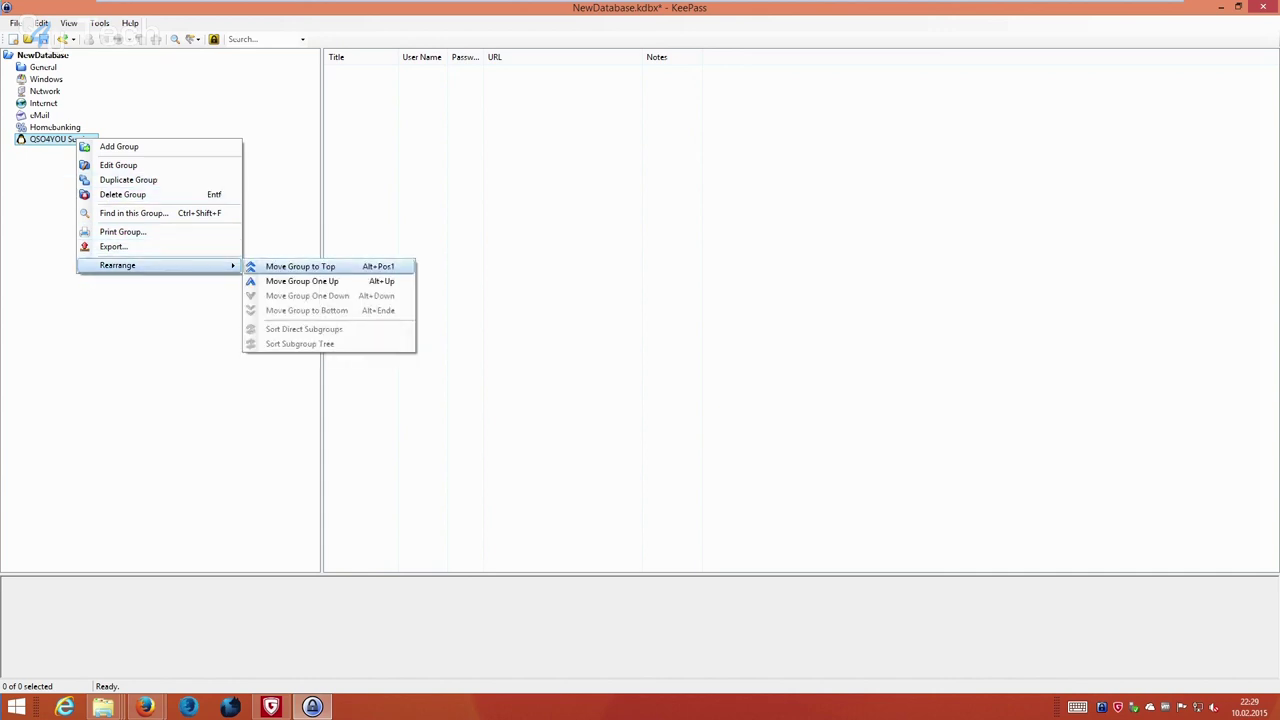
{"action": "key", "text": "Return"}
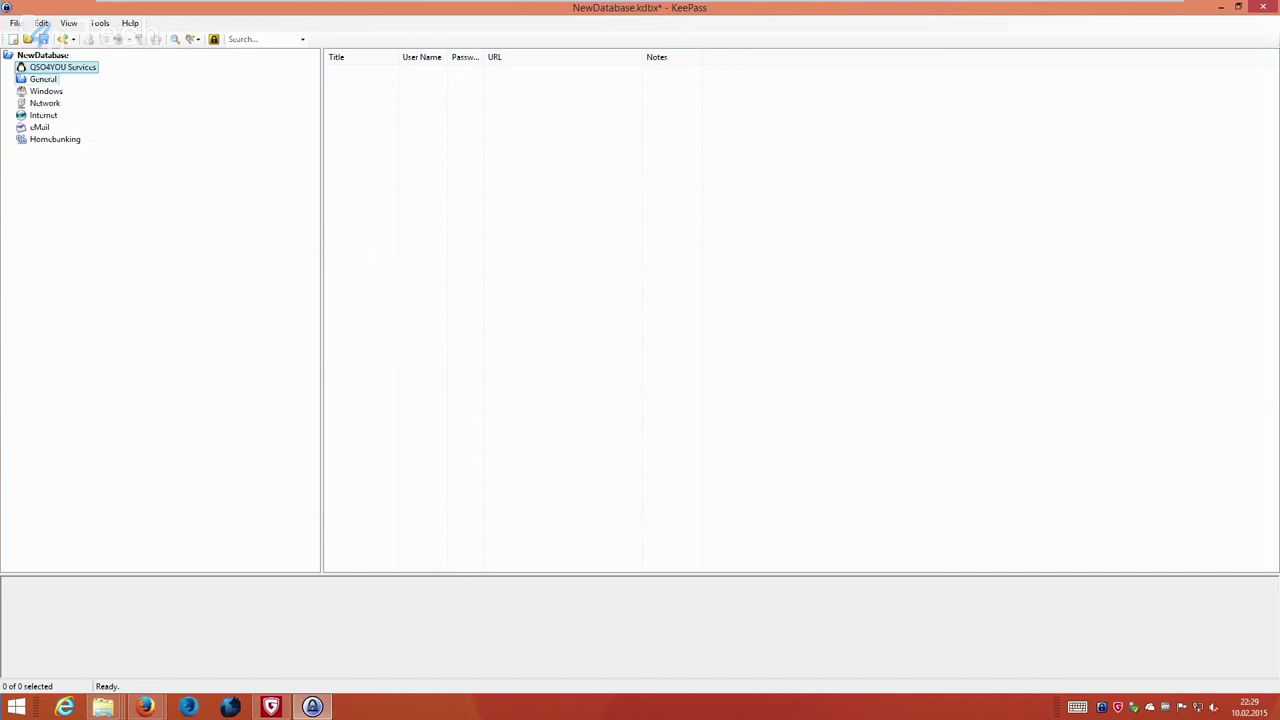
Add a new entry titled 'QSO4YOU Website' and enter the account's user name.
{"action": "right_click", "coordinate": [533, 193]}
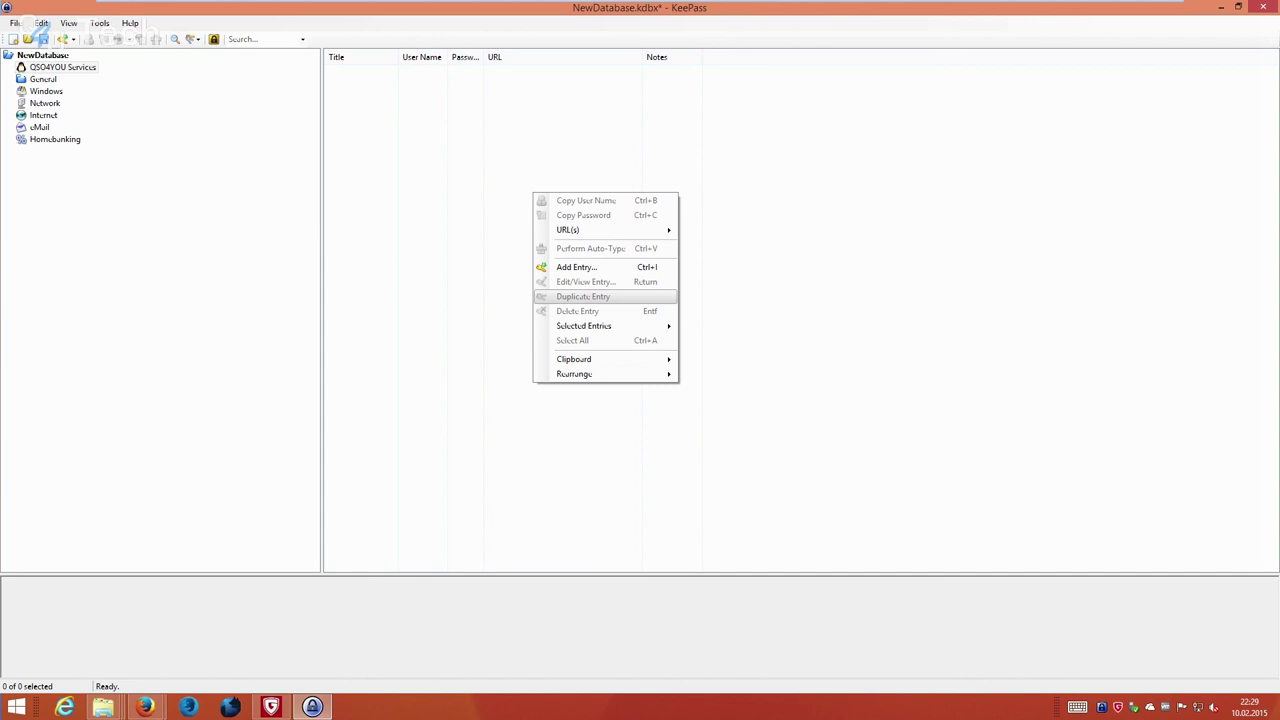
{"action": "key", "text": "Up"}
{"action": "key", "text": "Up"}
{"action": "key", "text": "Return"}
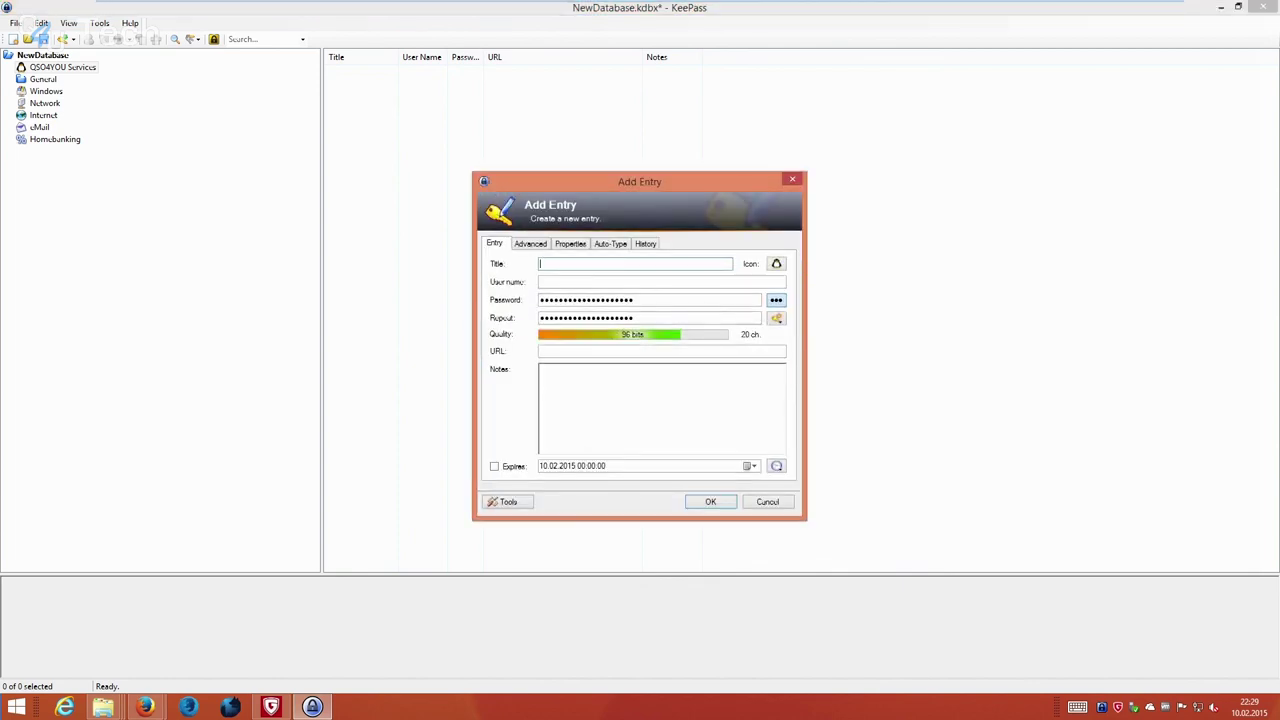
{"action": "type", "text": "QSO4YOU Website"}
{"action": "key", "text": "Tab"}
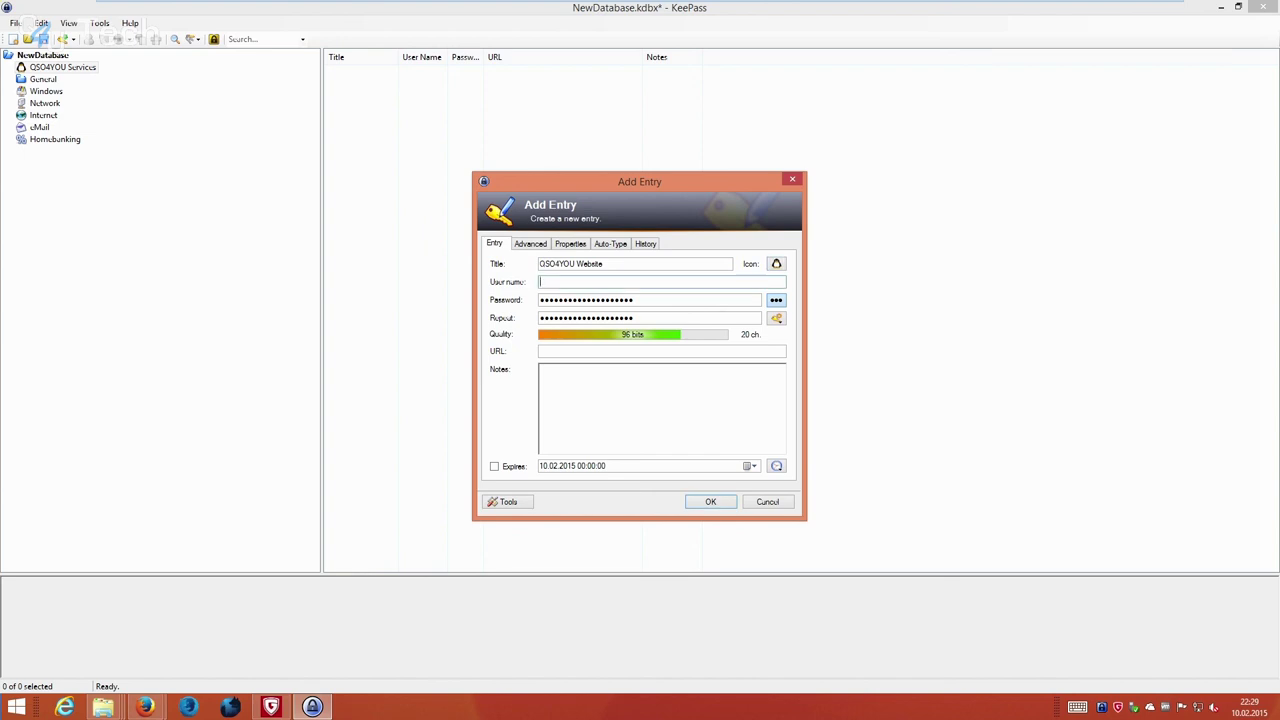
{"action": "key", "text": "Tab"}
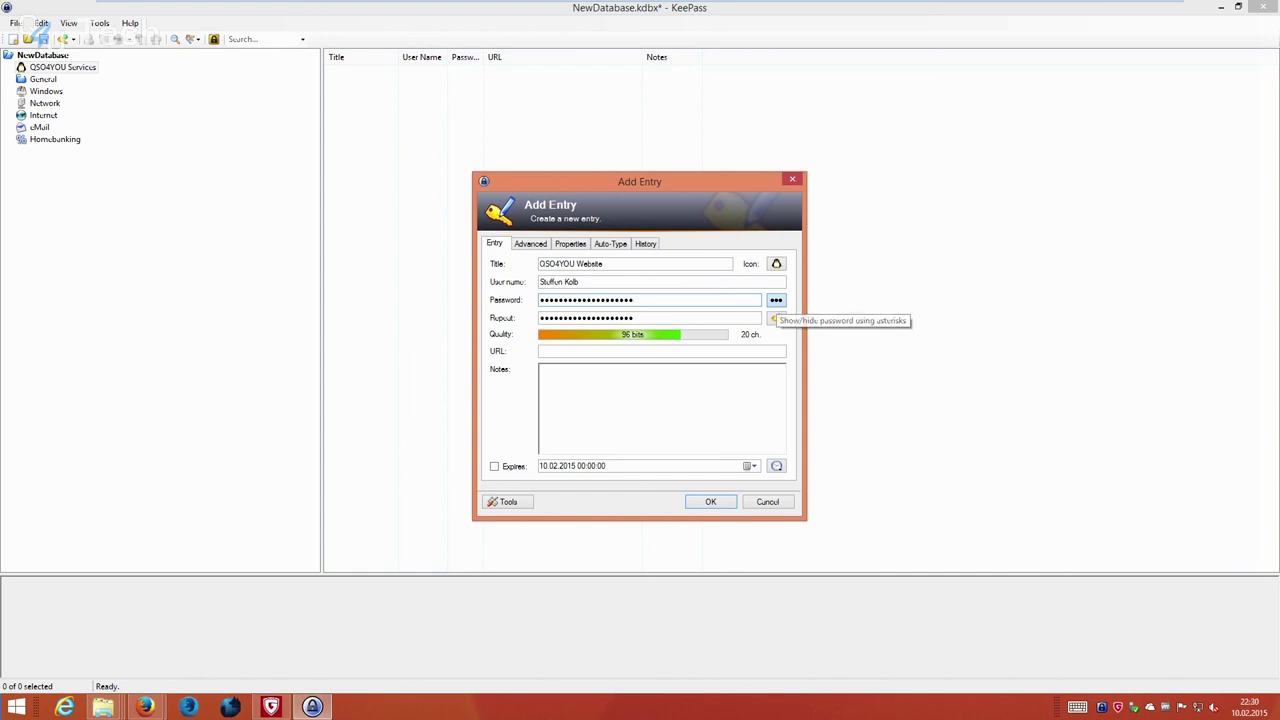
{"action": "left_click", "coordinate": [776, 300]}
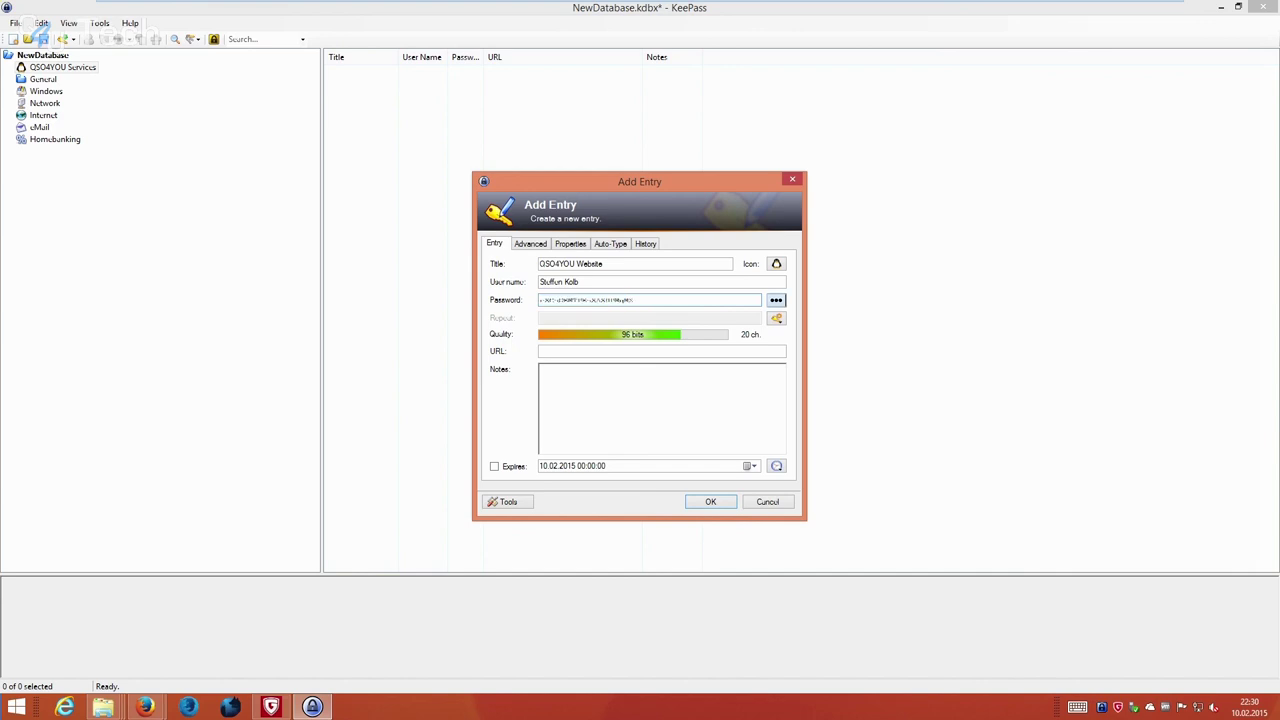
{"action": "left_click", "coordinate": [776, 300]}
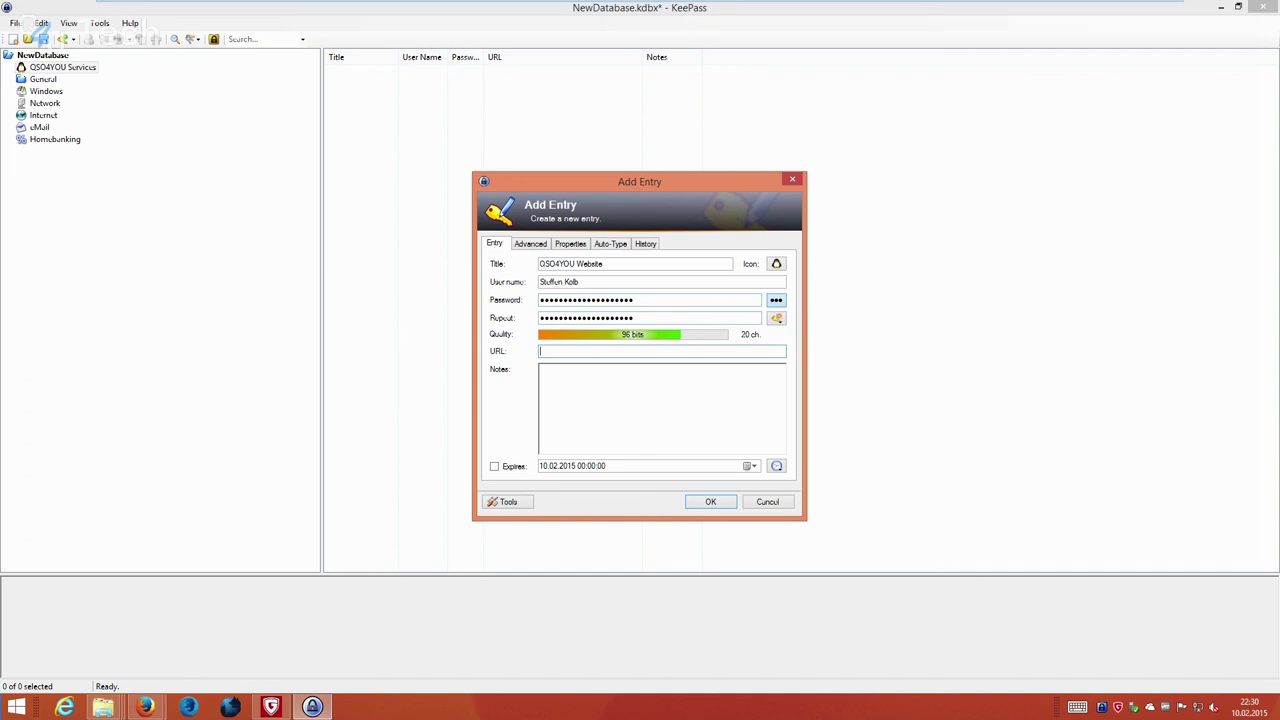
{"action": "type", "text": "www.qso4you.com"}
{"action": "left_click", "coordinate": [541, 369]}
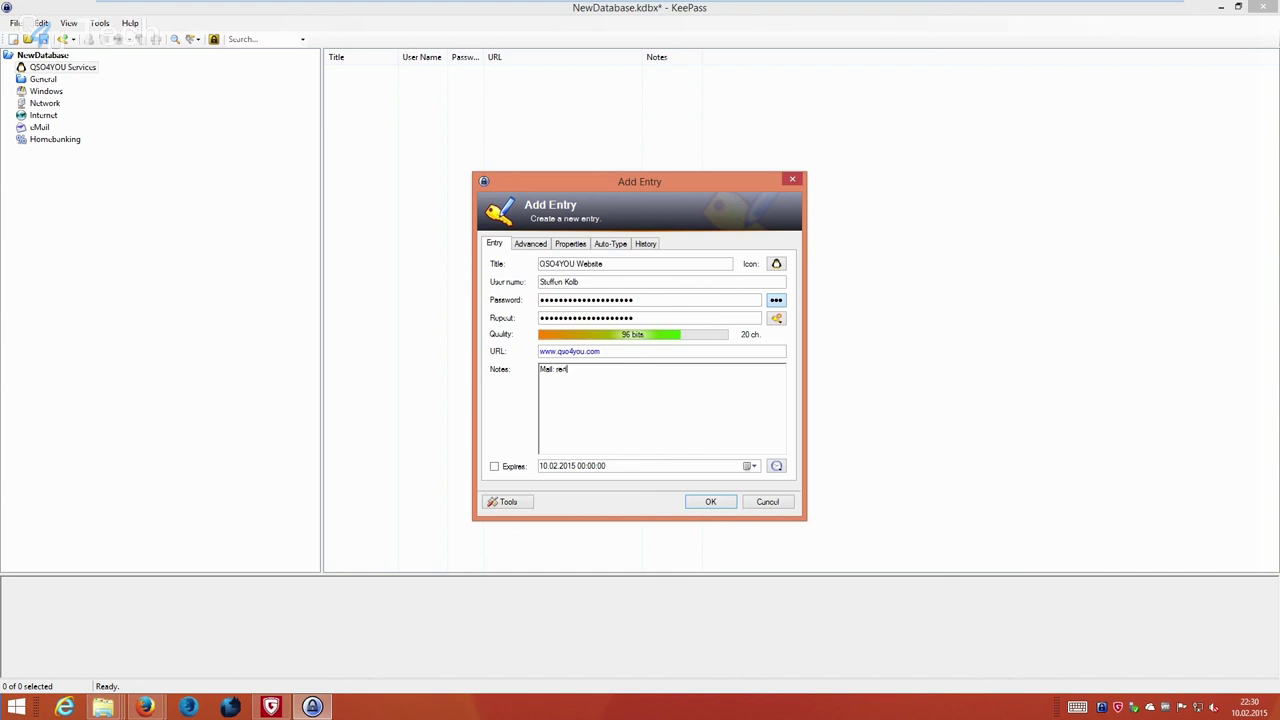
{"action": "key", "text": "ctrl+Tab"}
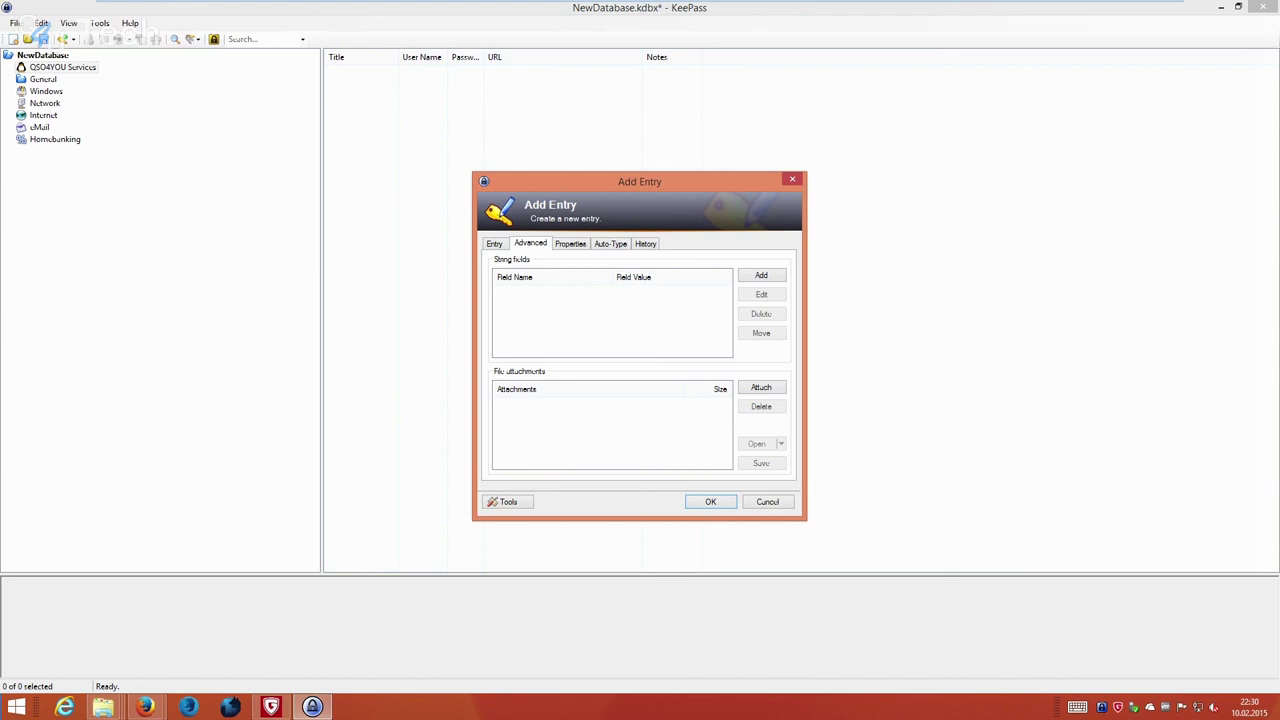
Look over the QSO4YOU Website entry's attachment options and its Properties page with tags.
{"action": "left_click", "coordinate": [761, 387]}
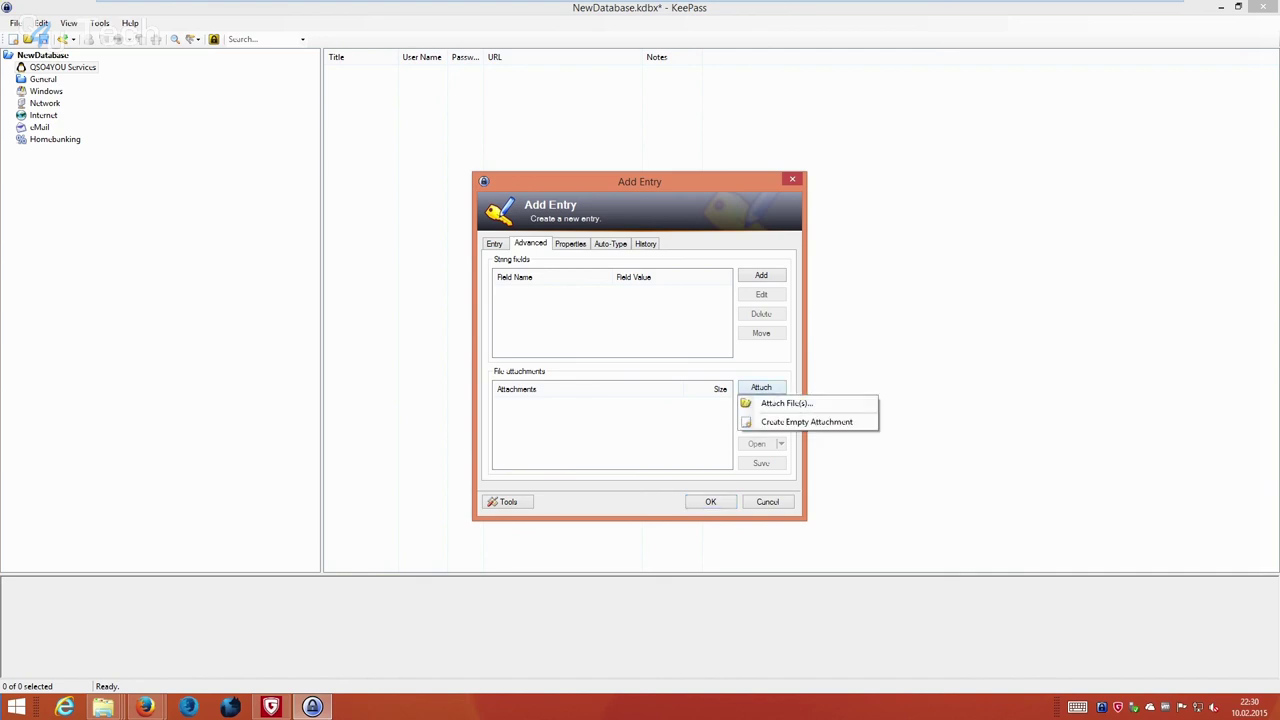
{"action": "key", "text": "Escape"}
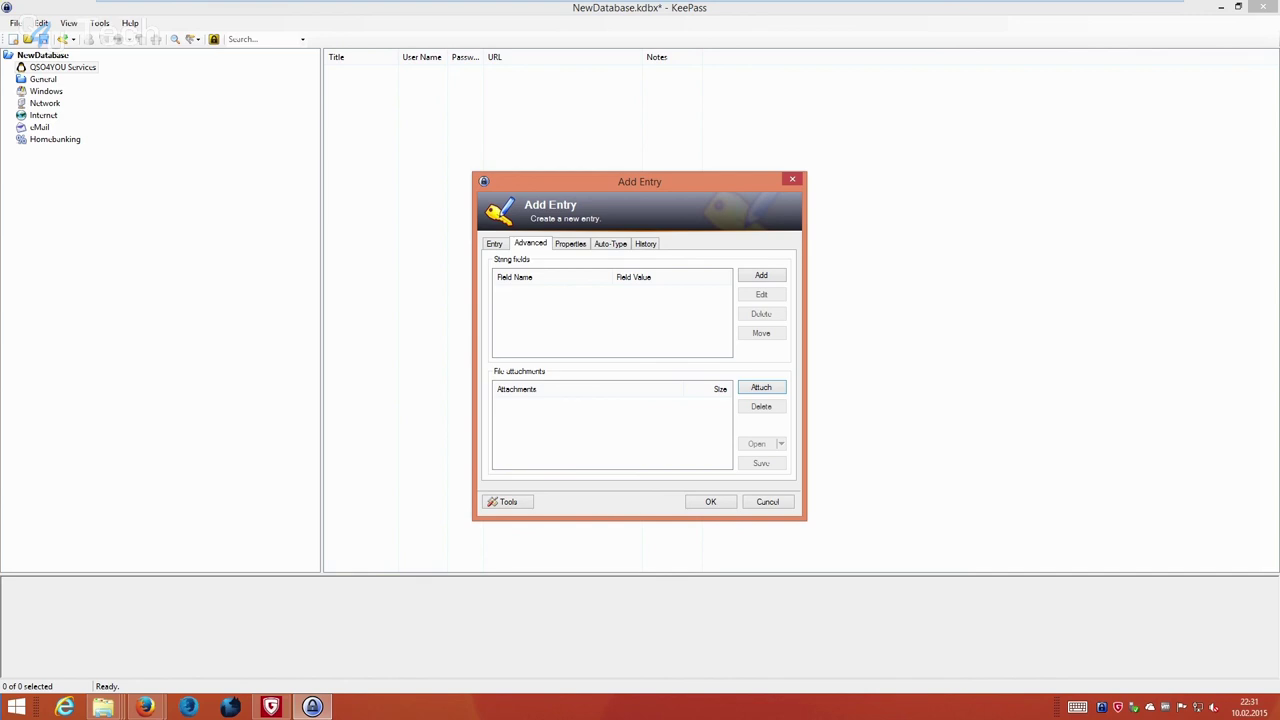
{"action": "key", "text": "ctrl+Tab"}
{"action": "key", "text": "ctrl+shift+Tab"}
{"action": "key", "text": "ctrl+Tab"}
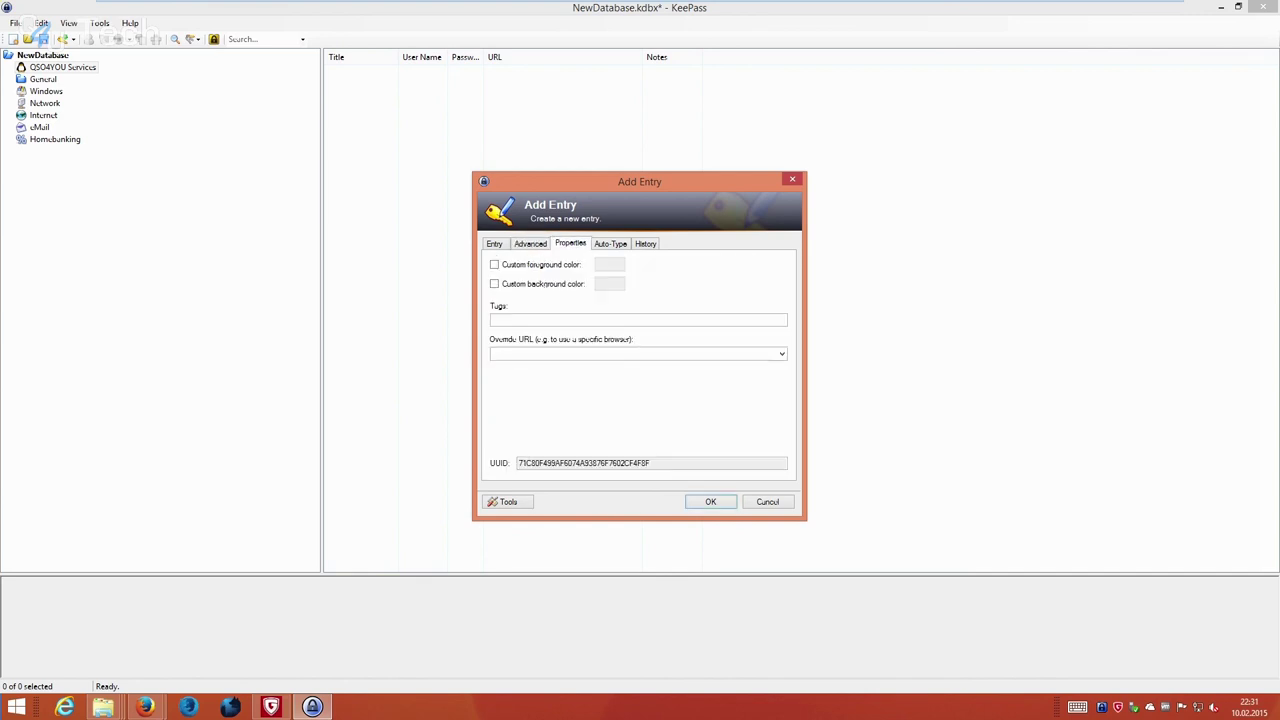
{"action": "left_click", "coordinate": [638, 319]}
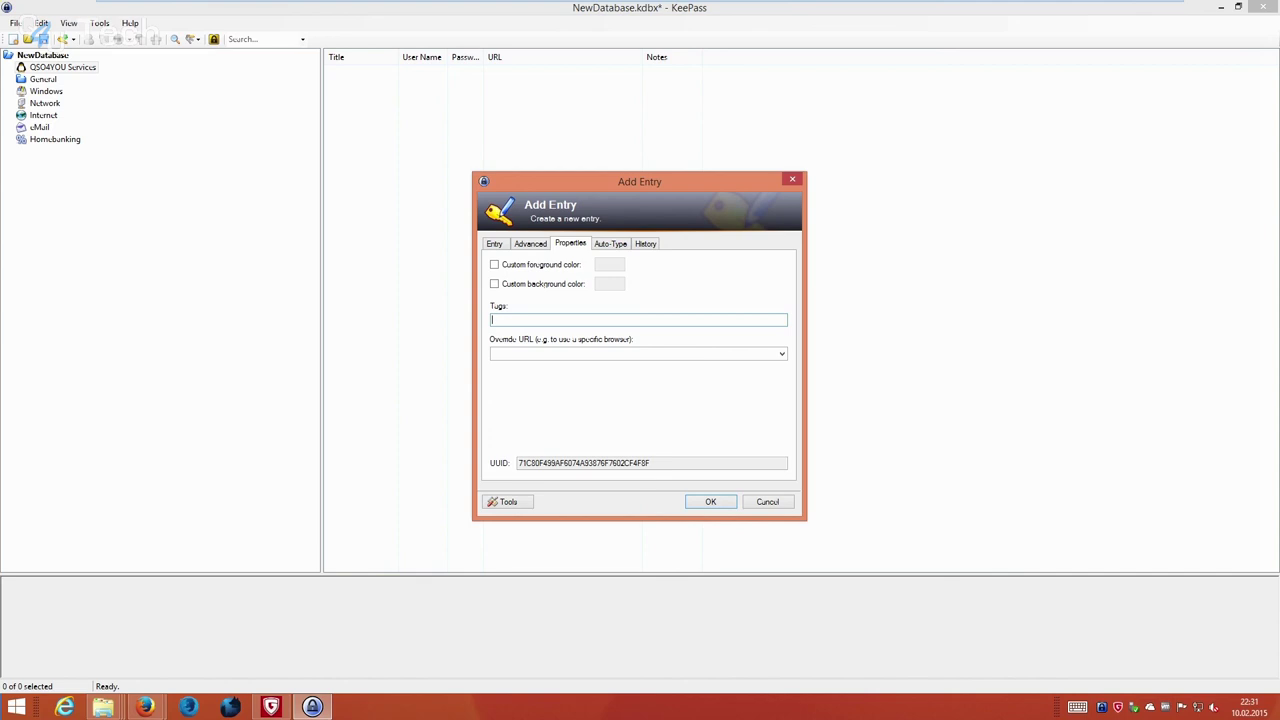
Review the Auto-Type and History pages, then save the QSO4YOU Website entry with OK.
{"action": "key", "text": "ctrl+Tab"}
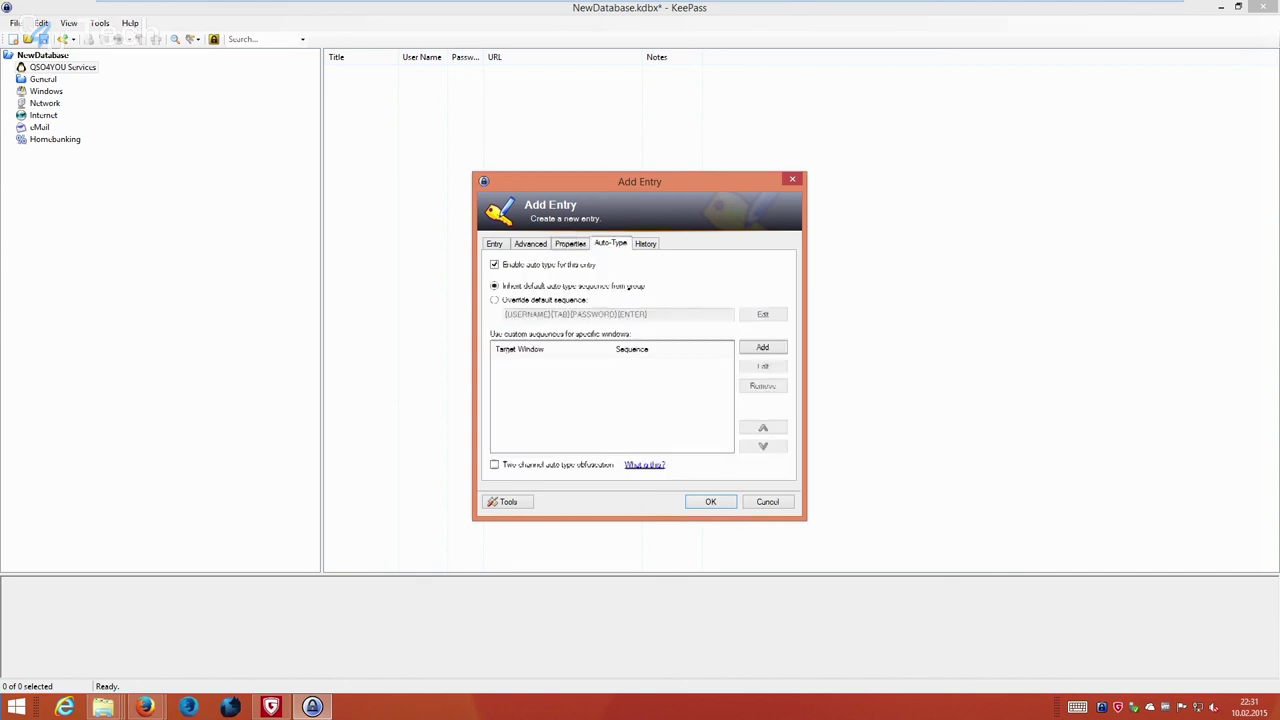
{"action": "key", "text": "ctrl+Tab"}
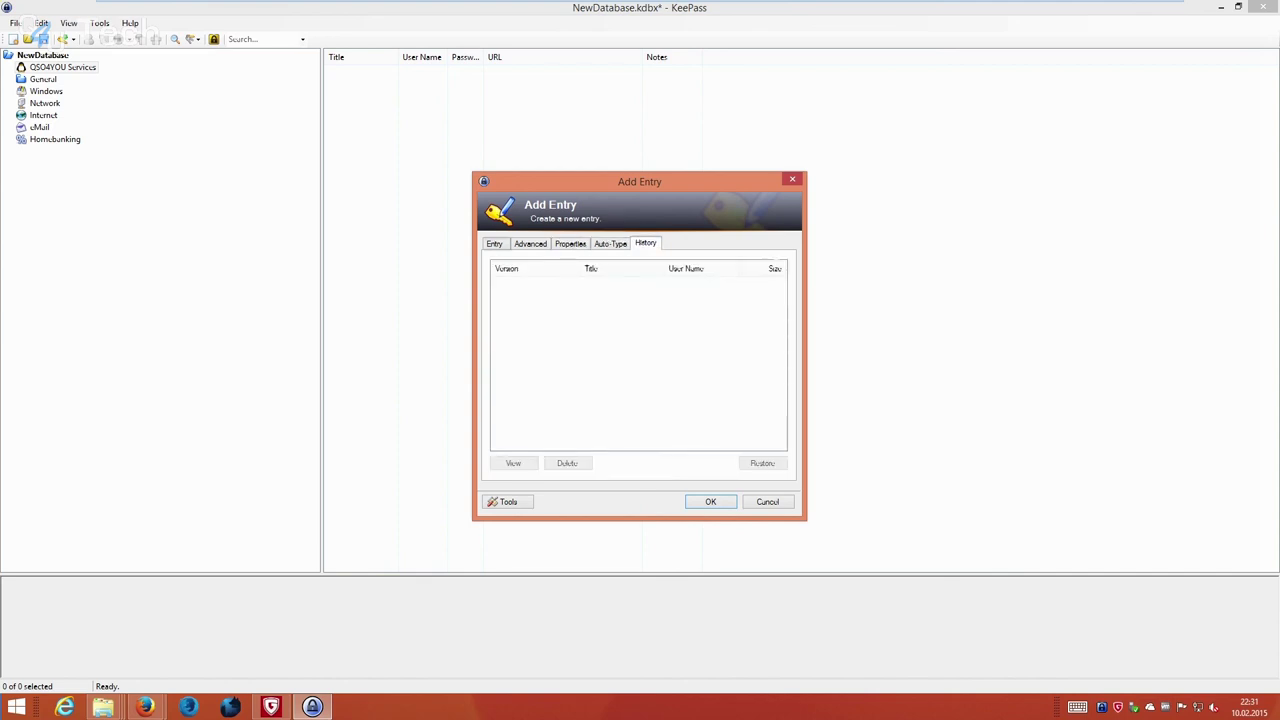
{"action": "key", "text": "ctrl+Tab"}
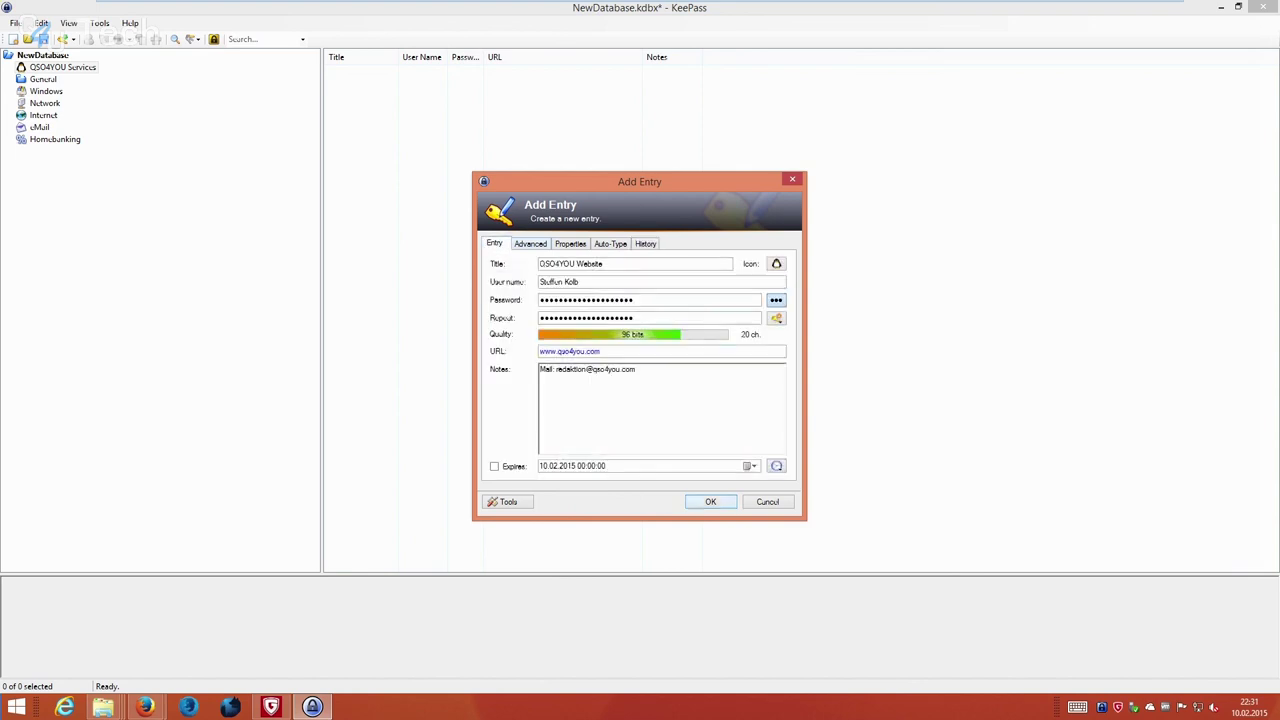
{"action": "key", "text": "Return"}
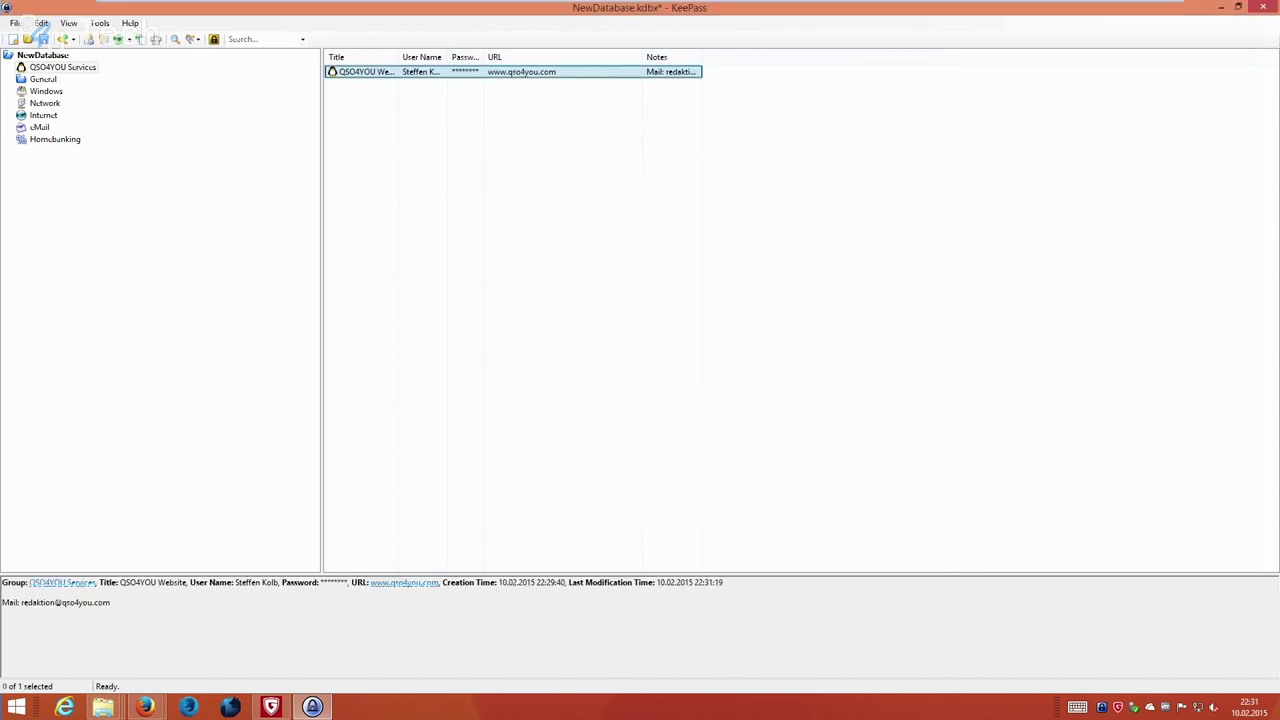
{"action": "key", "text": "ctrl+space"}
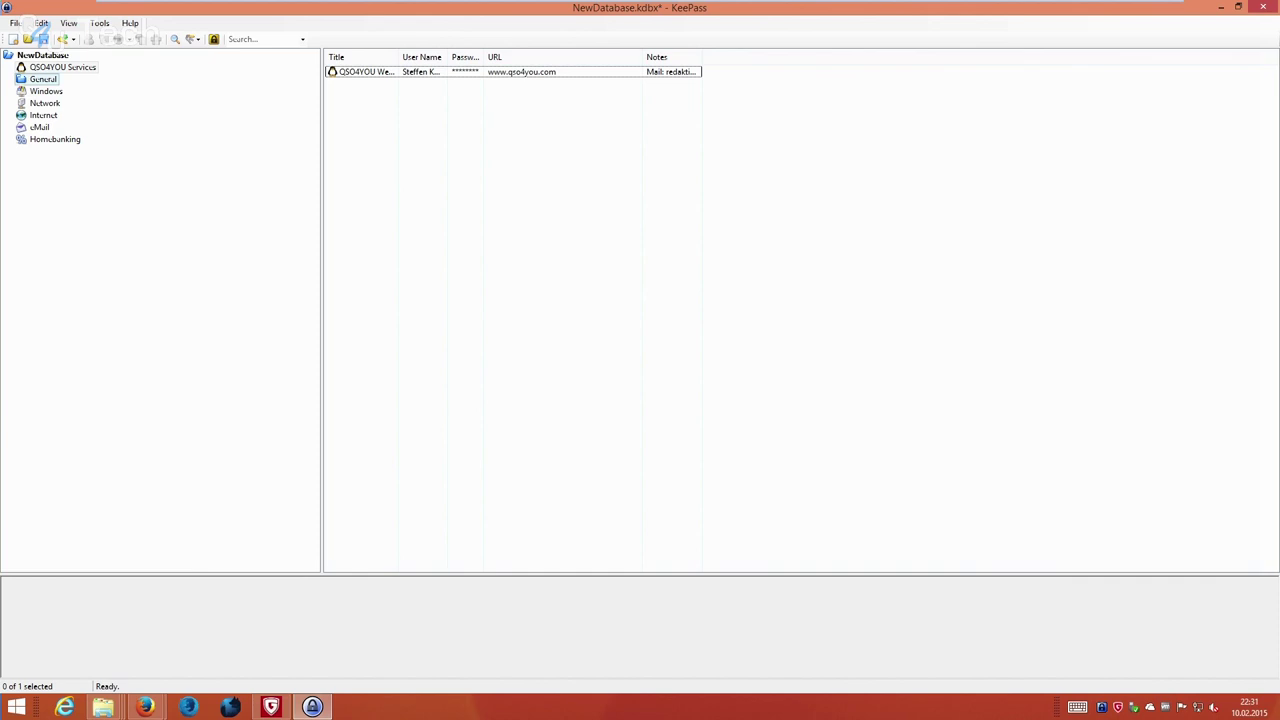
Switch between the General group and the NewDatabase root, ending on the root's two sample entries.
{"action": "left_click", "coordinate": [43, 79]}
{"action": "key", "text": "Up"}
{"action": "key", "text": "Up"}
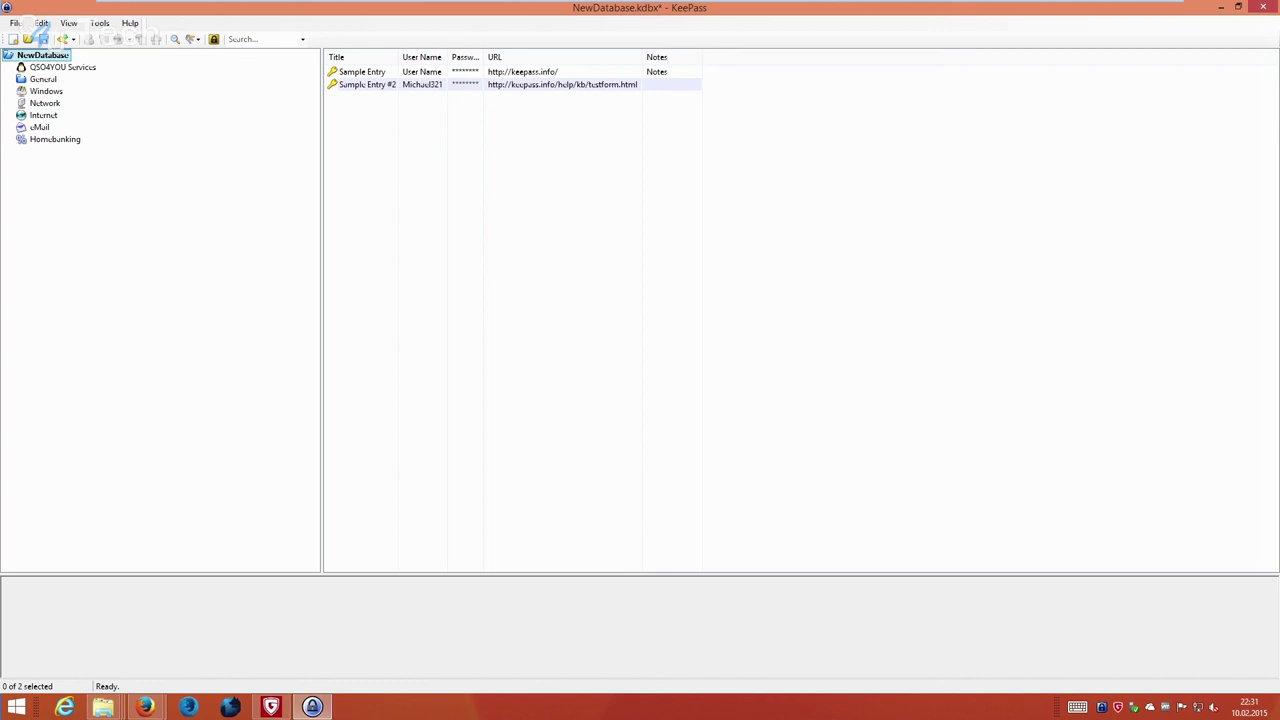
{"action": "left_click", "coordinate": [43, 79]}
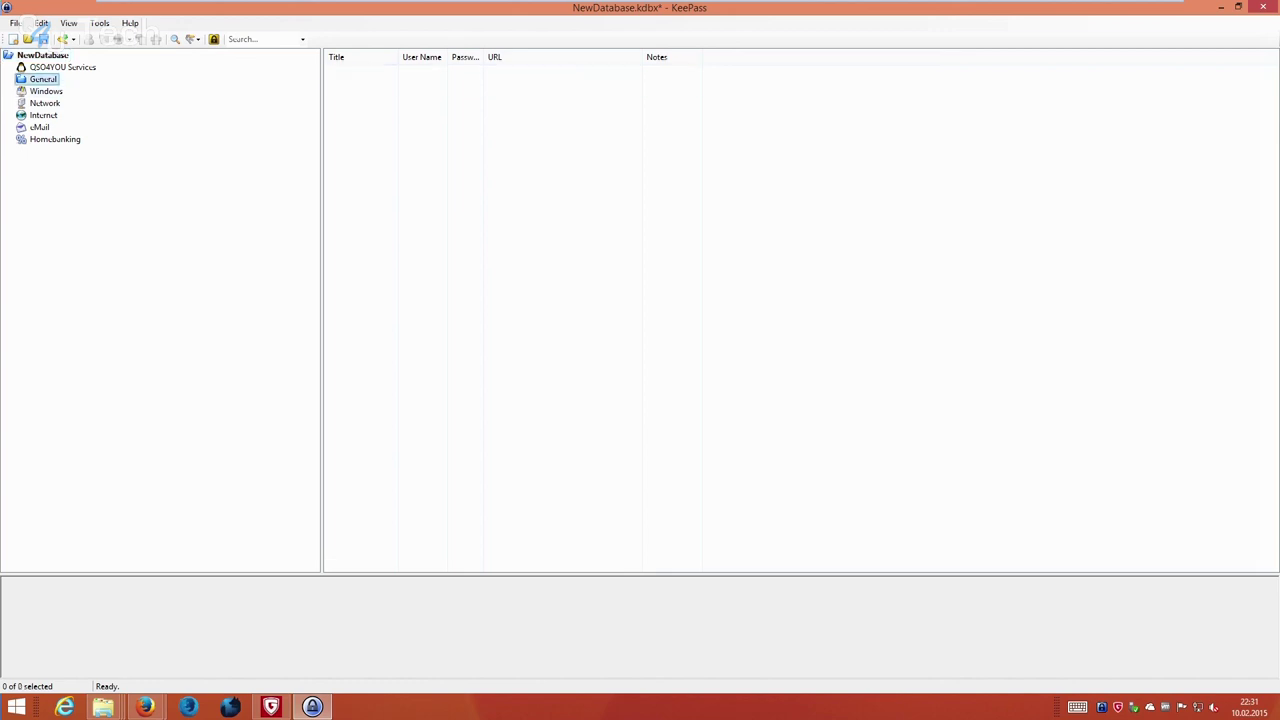
{"action": "key", "text": "Up"}
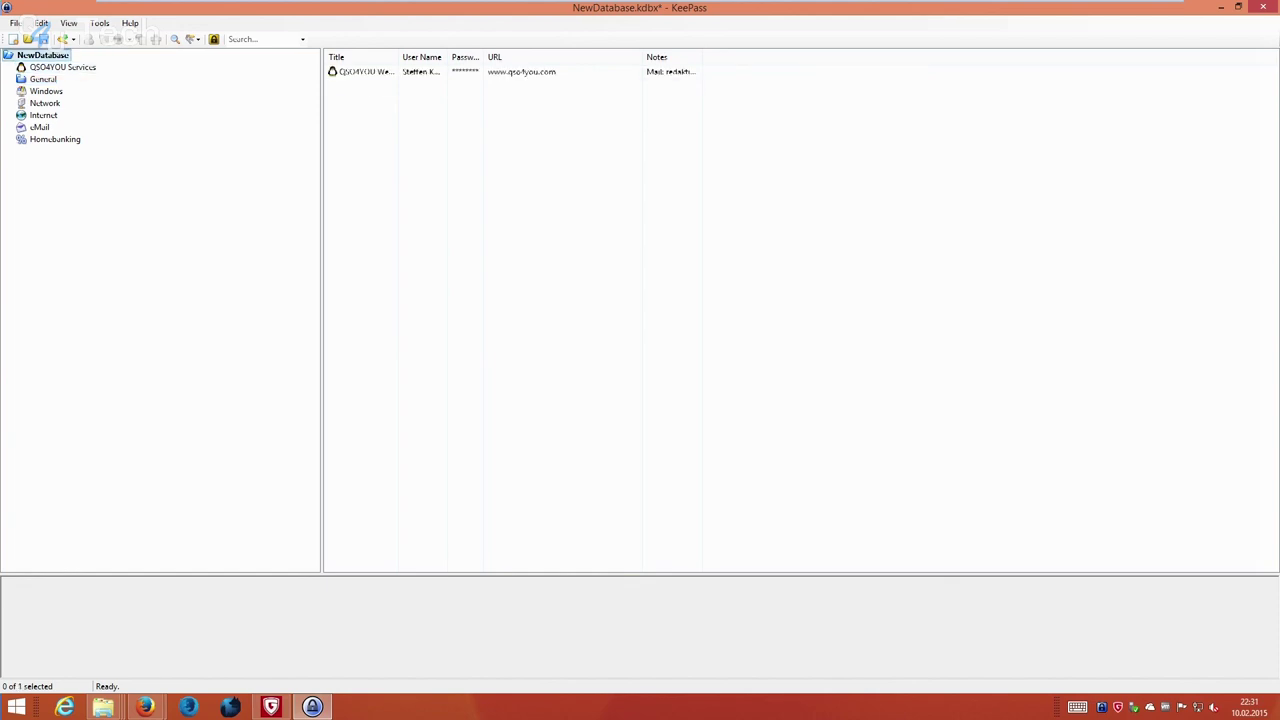
{"action": "key", "text": "ctrl+e"}
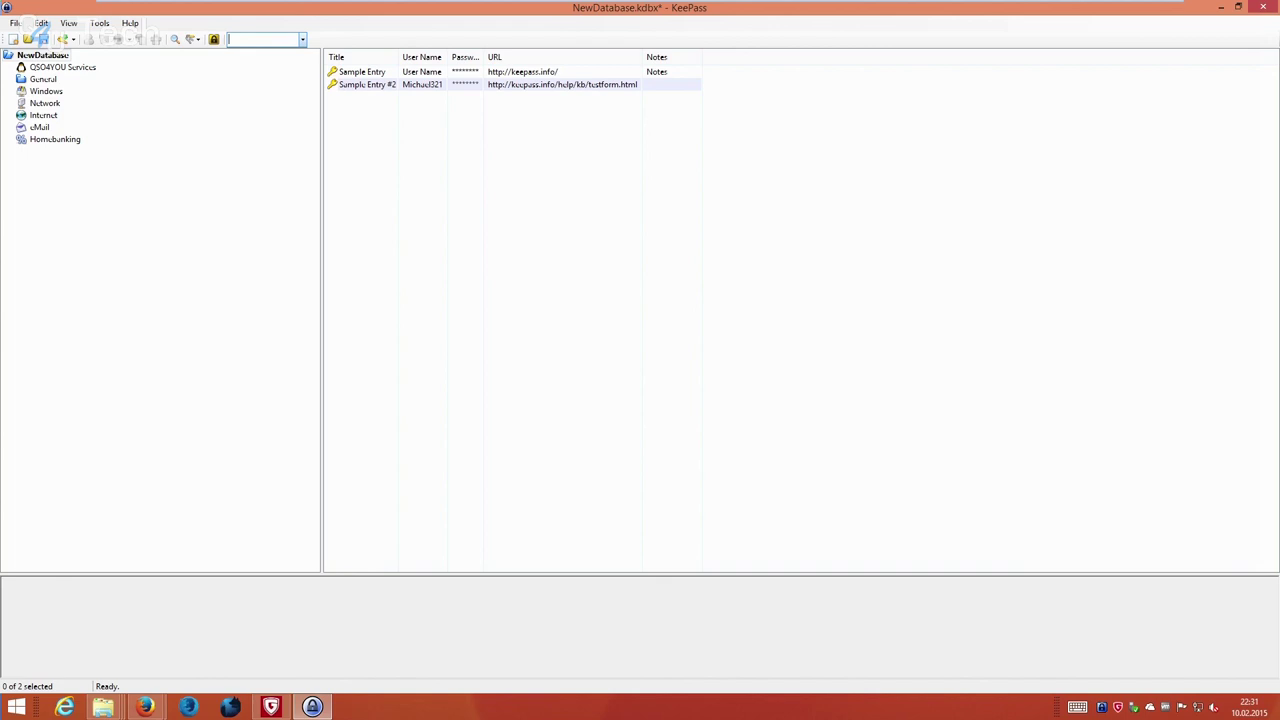
Filter the list to the QSO4YOU Website entry by searching 'qso4you', then save the database.
{"action": "type", "text": "qso4you"}
{"action": "key", "text": "Return"}
{"action": "key", "text": "Tab"}
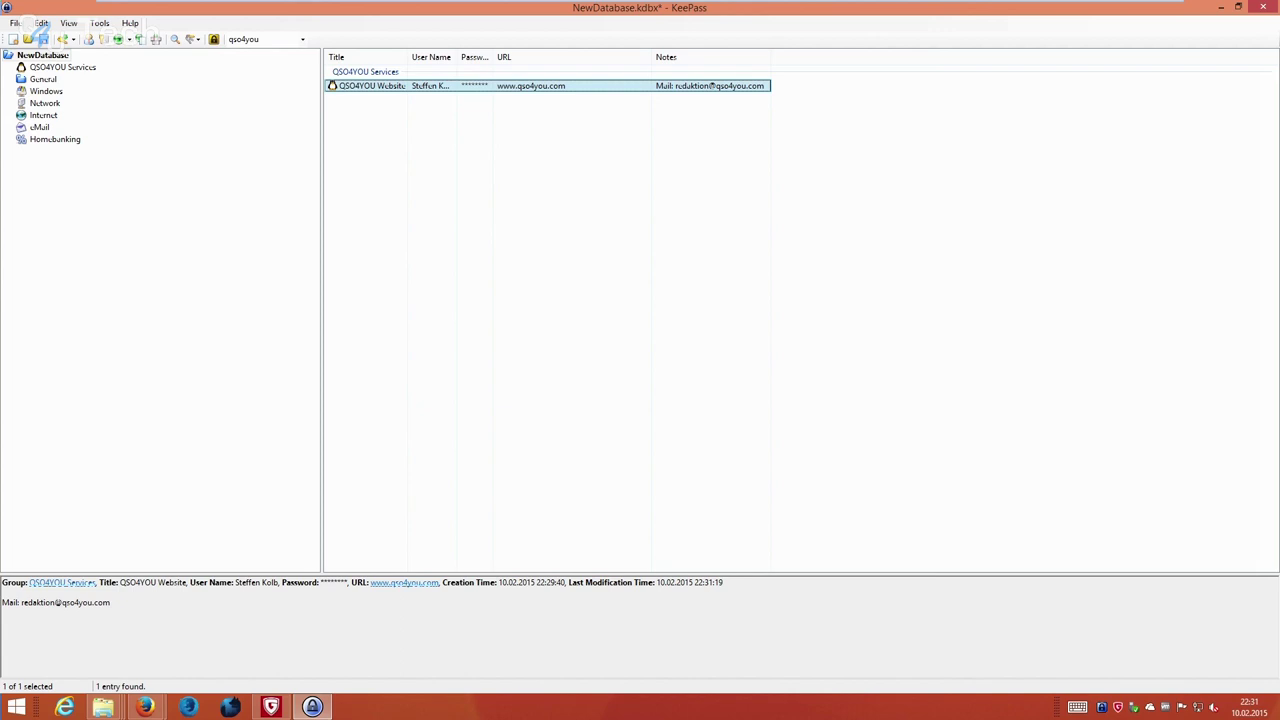
{"action": "left_click", "coordinate": [42, 38]}
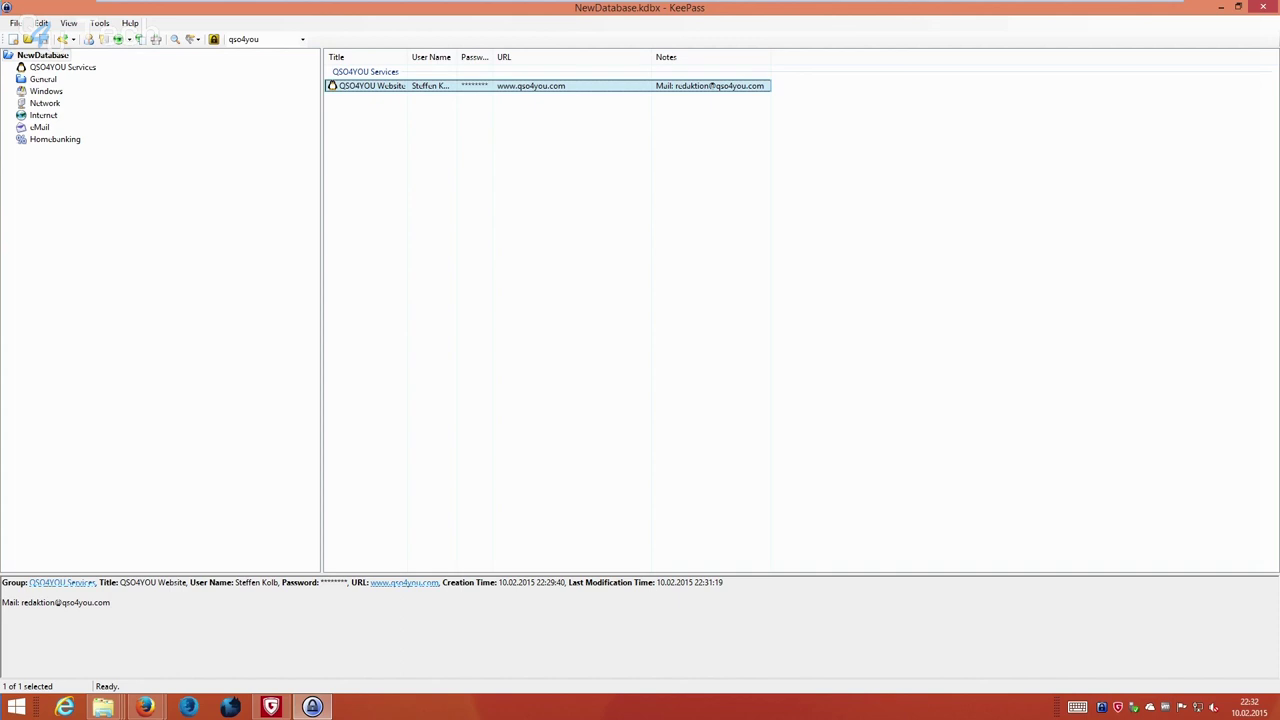
Copy the QSO4YOU Website password and launch Notepad from a Start search for 'notepad'.
{"action": "right_click", "coordinate": [528, 86]}
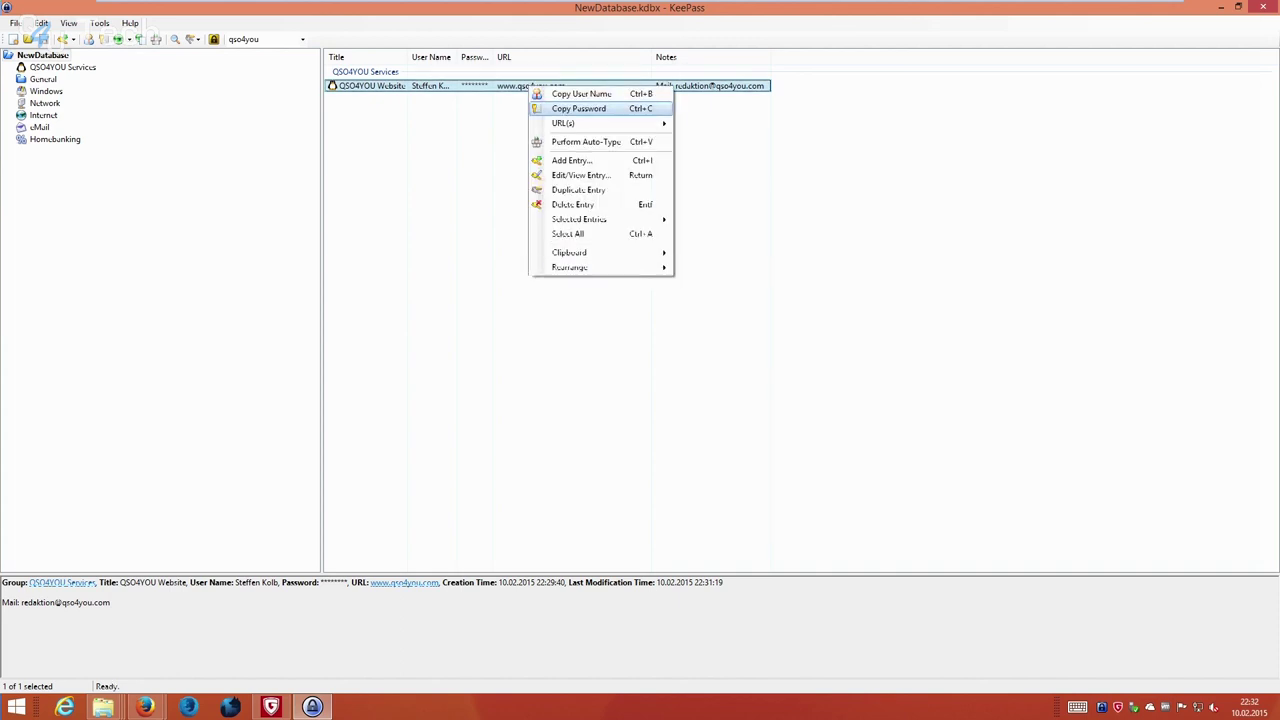
{"action": "left_click", "coordinate": [578, 108]}
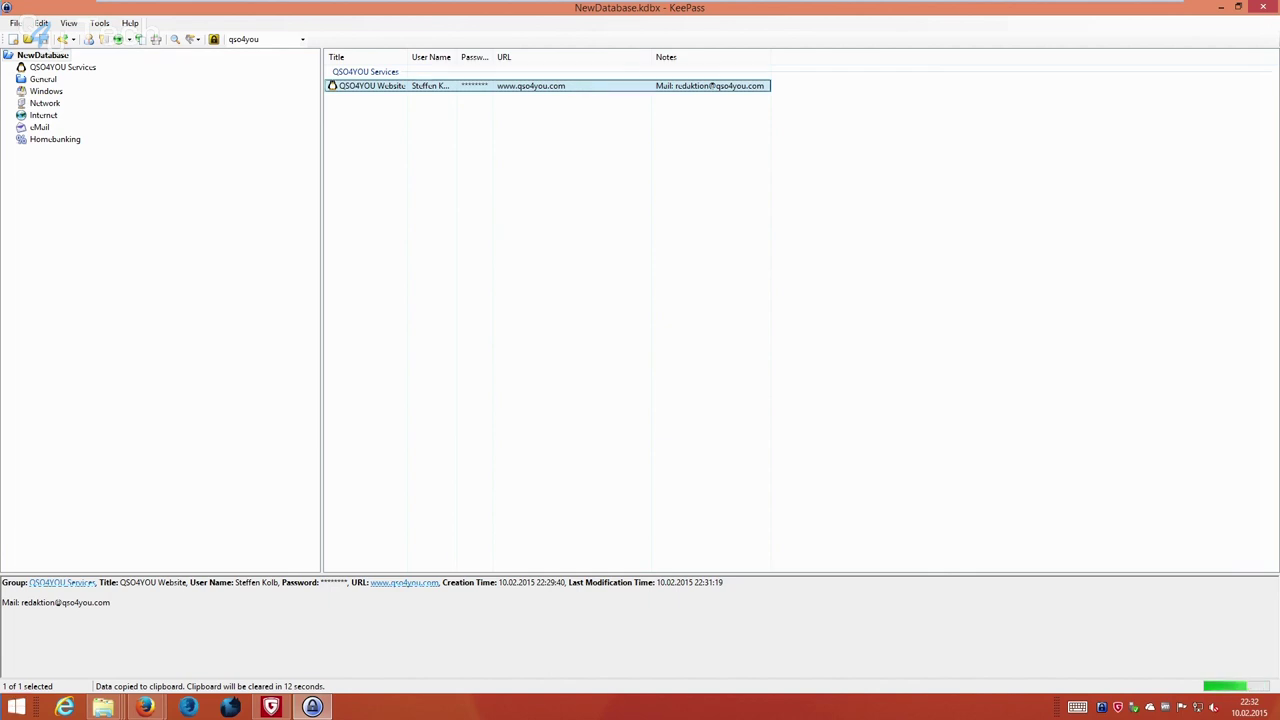
{"action": "left_click", "coordinate": [16, 707]}
{"action": "type", "text": "notepad"}
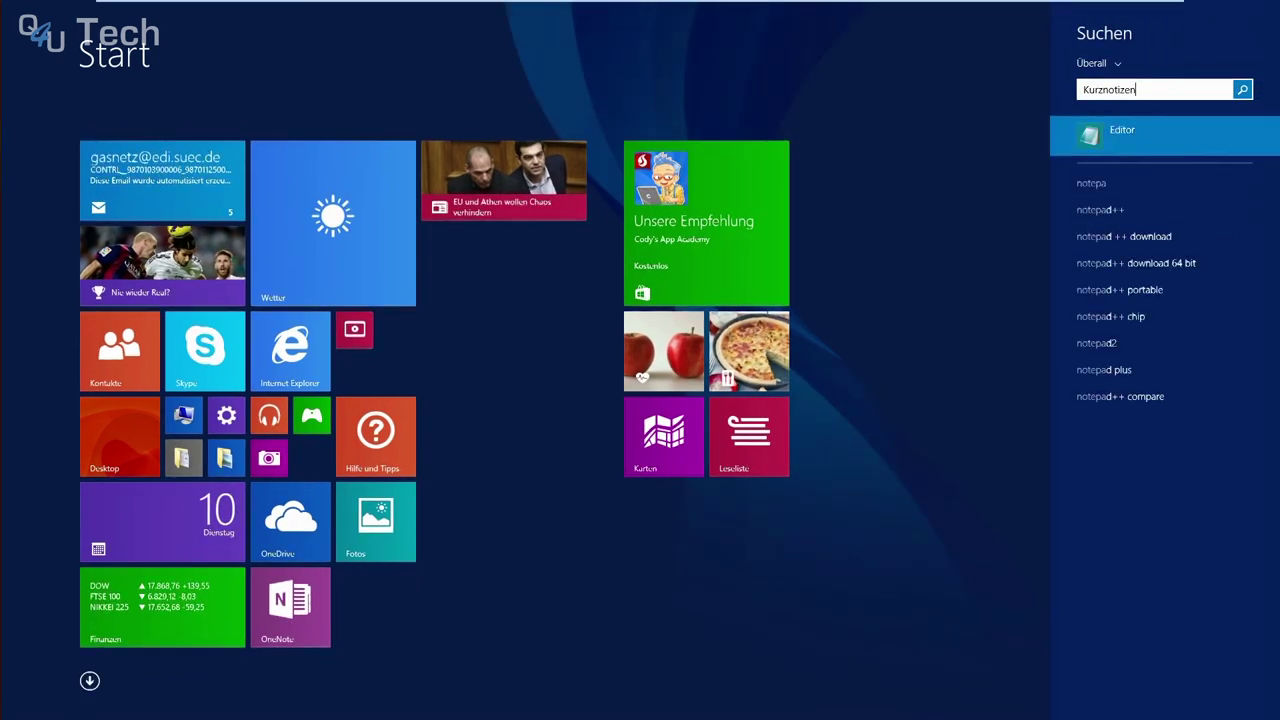
{"action": "key", "text": "Return"}
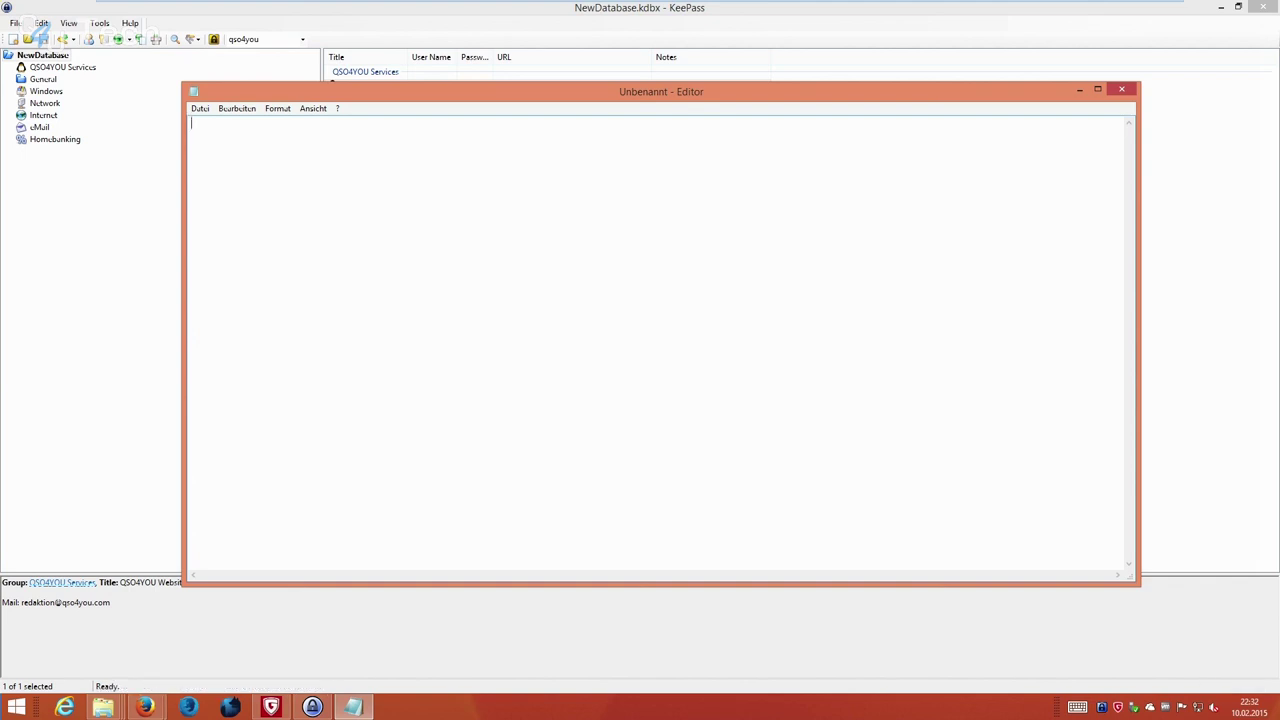
Move Notepad aside and recopy the QSO4YOU Website password from the KeePass entry.
{"action": "left_click_drag", "start_coordinate": [661, 91], "coordinate": [705, 192]}
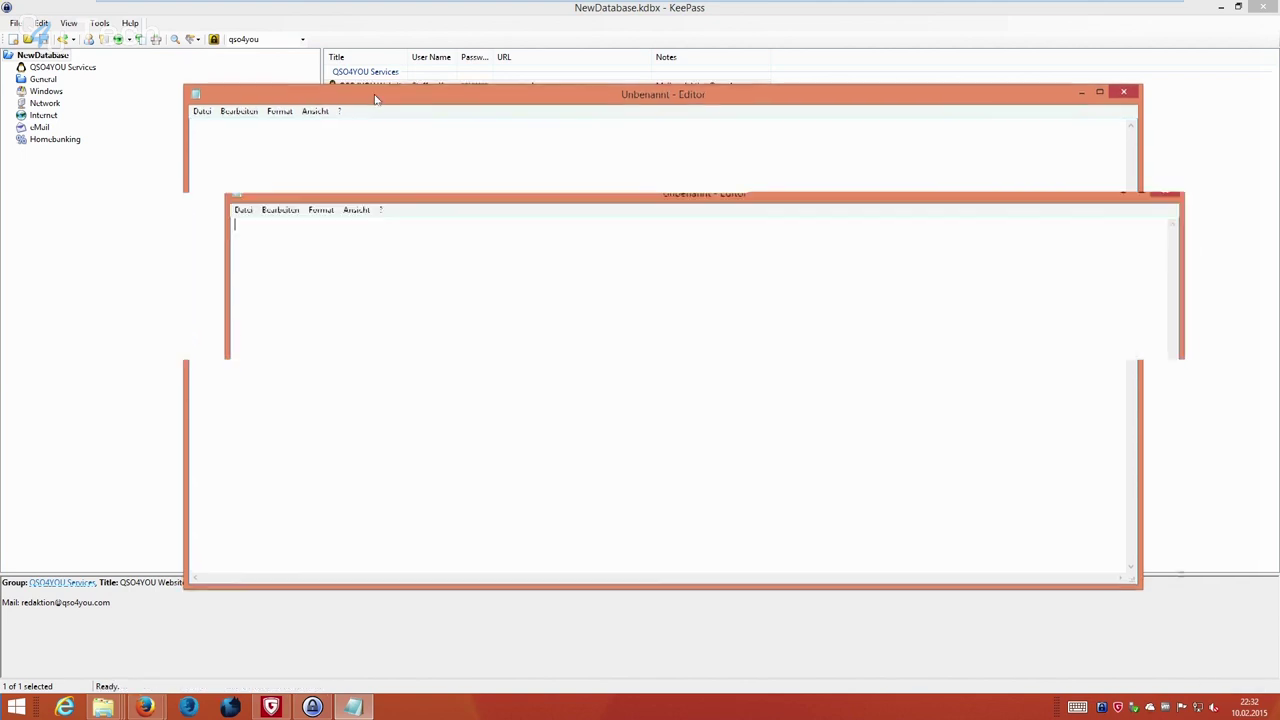
{"action": "right_click", "coordinate": [237, 267]}
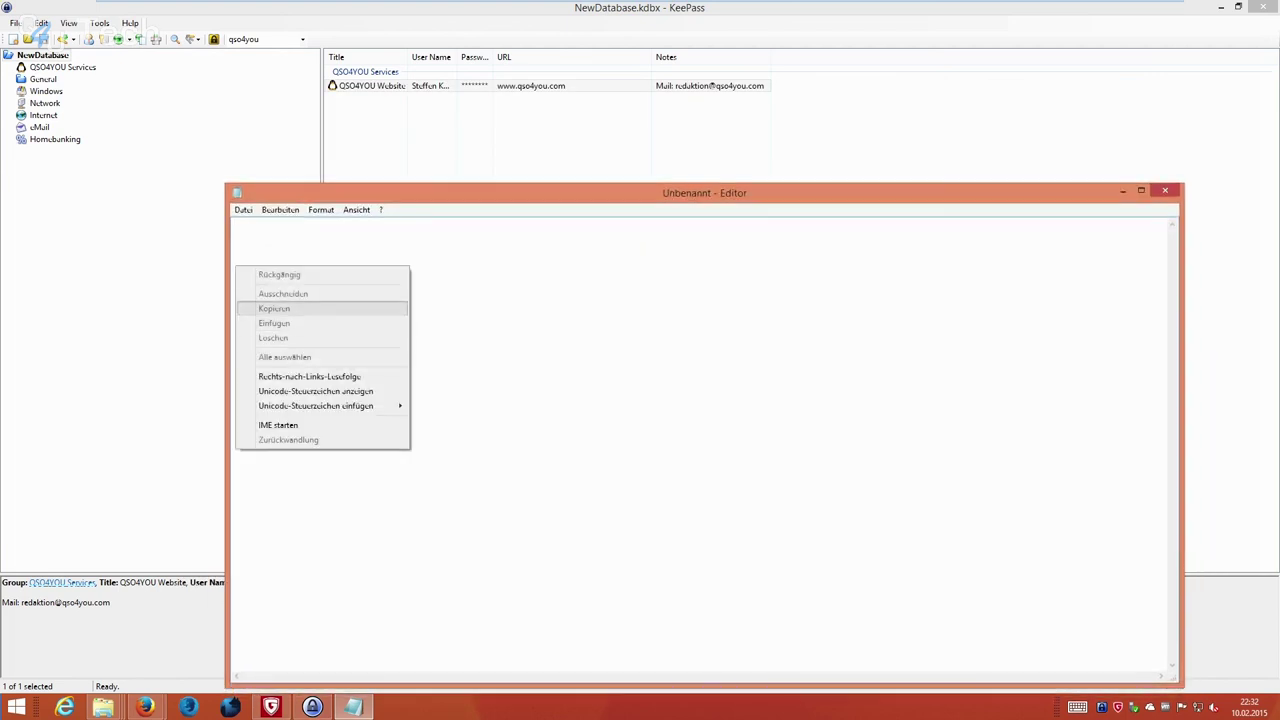
{"action": "left_click", "coordinate": [274, 323]}
{"action": "left_click", "coordinate": [1122, 190]}
{"action": "right_click", "coordinate": [530, 86]}
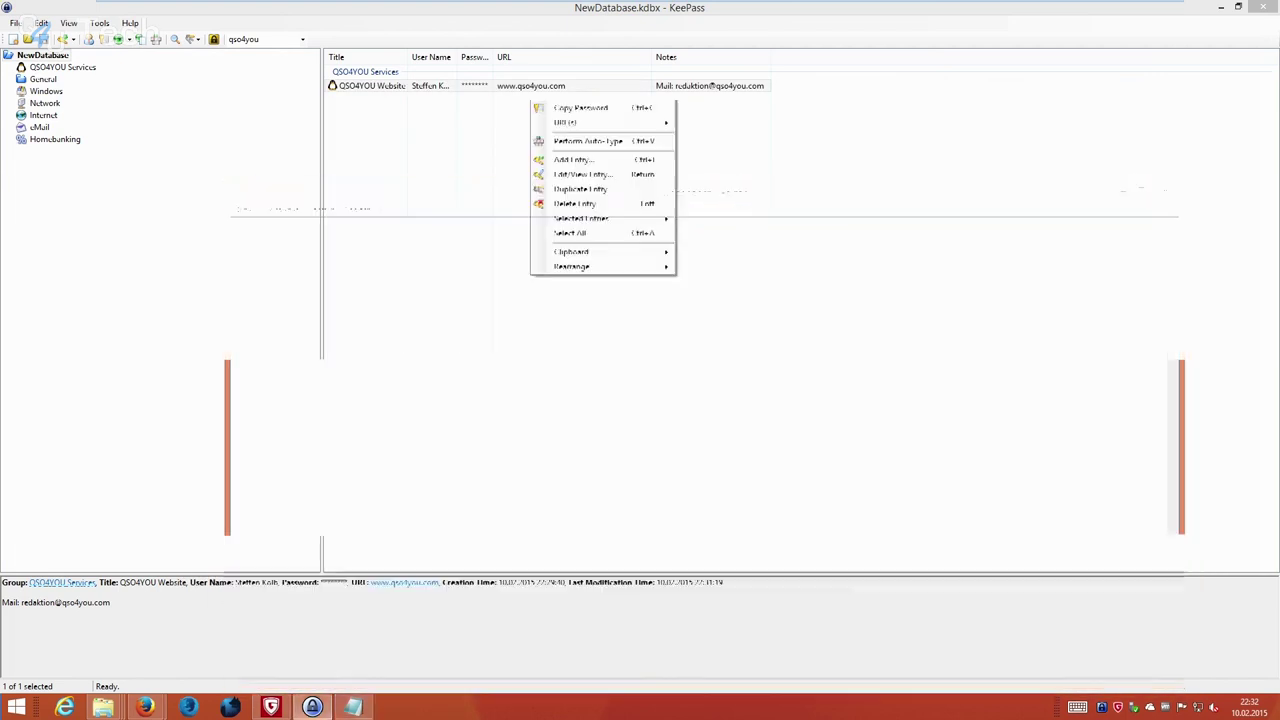
{"action": "key", "text": "Escape"}
{"action": "right_click", "coordinate": [530, 86]}
{"action": "left_click", "coordinate": [580, 106]}
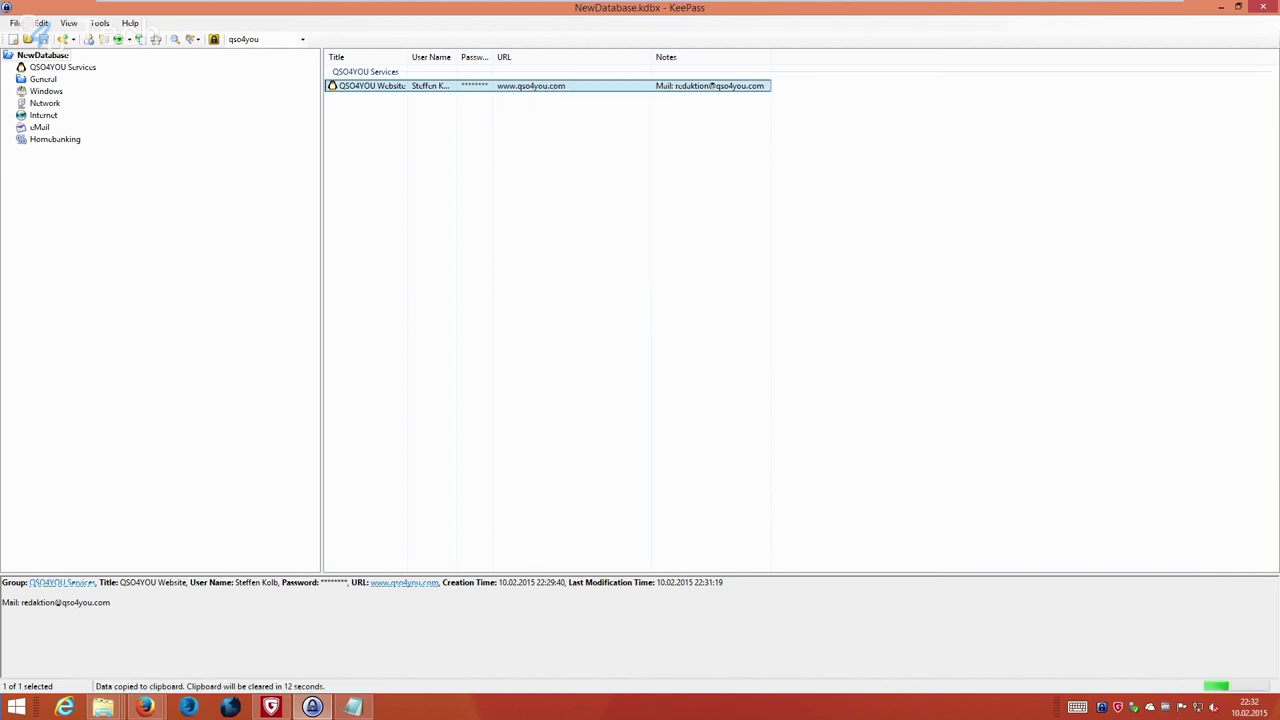
Paste the password onto Notepad's first line with Einfügen and start a new line.
{"action": "left_click", "coordinate": [352, 707]}
{"action": "right_click", "coordinate": [345, 278]}
{"action": "left_click", "coordinate": [383, 334]}
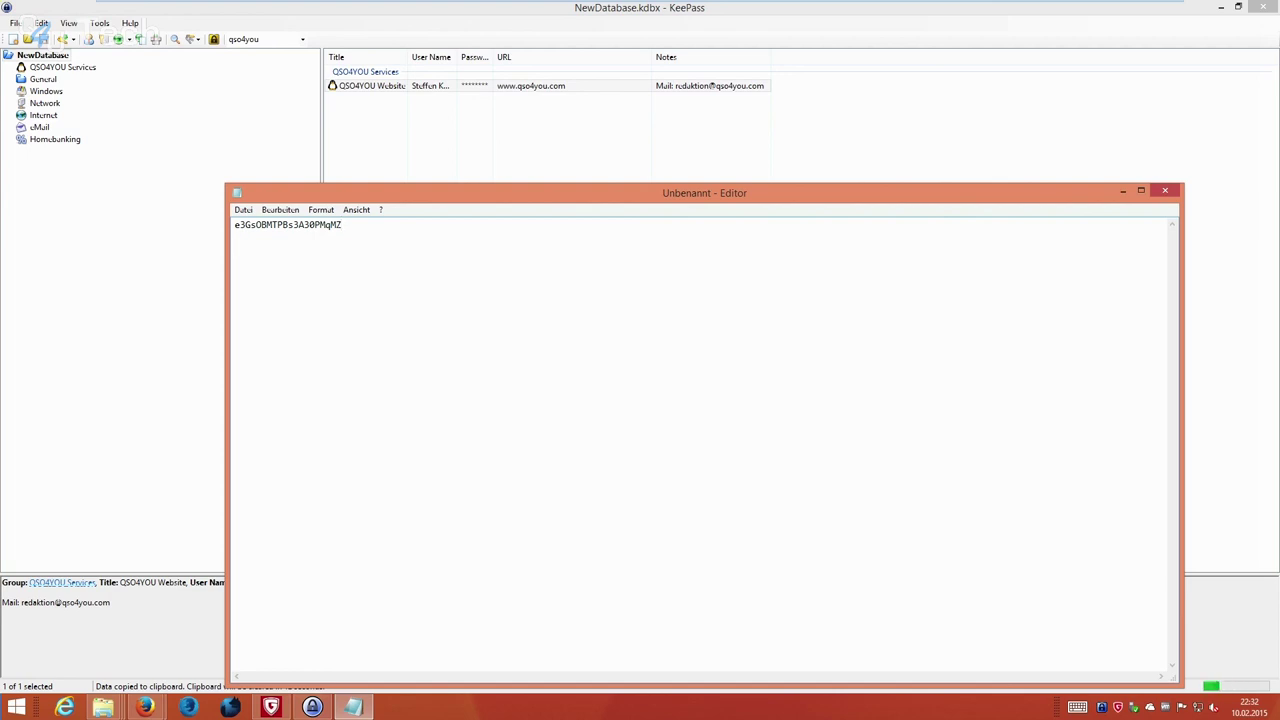
{"action": "key", "text": "Return"}
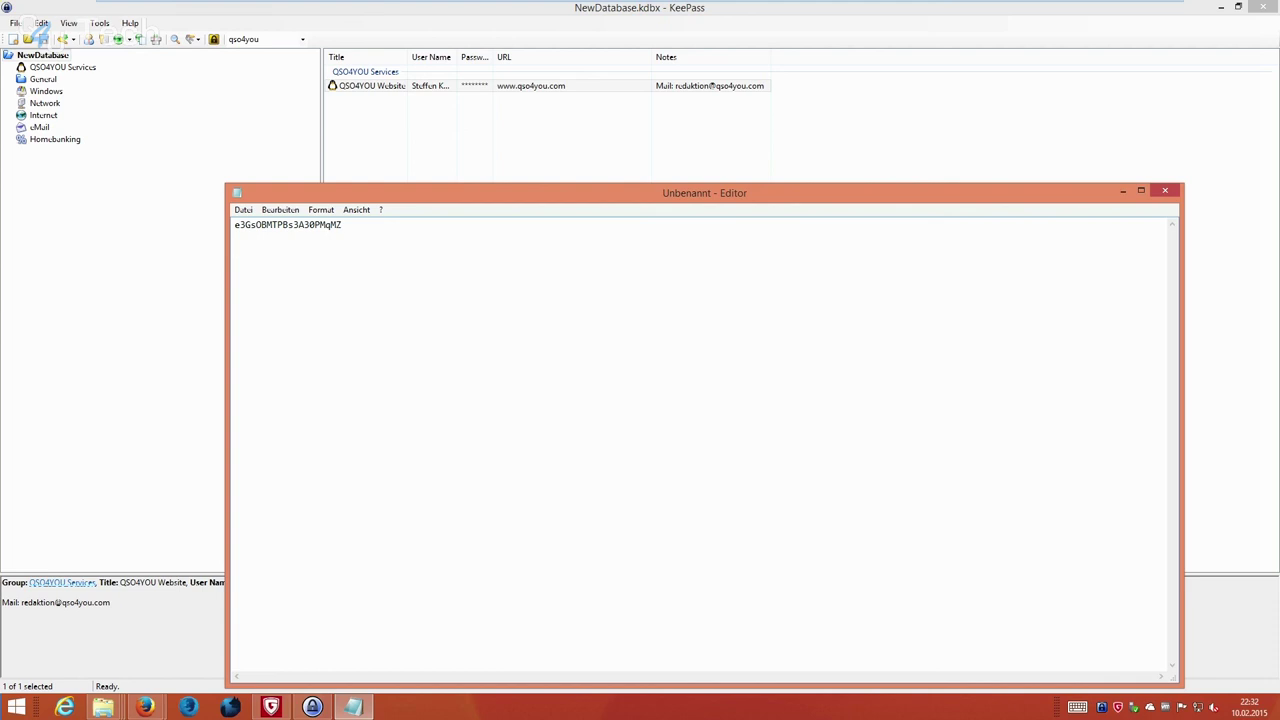
{"action": "key", "text": "shift+F10"}
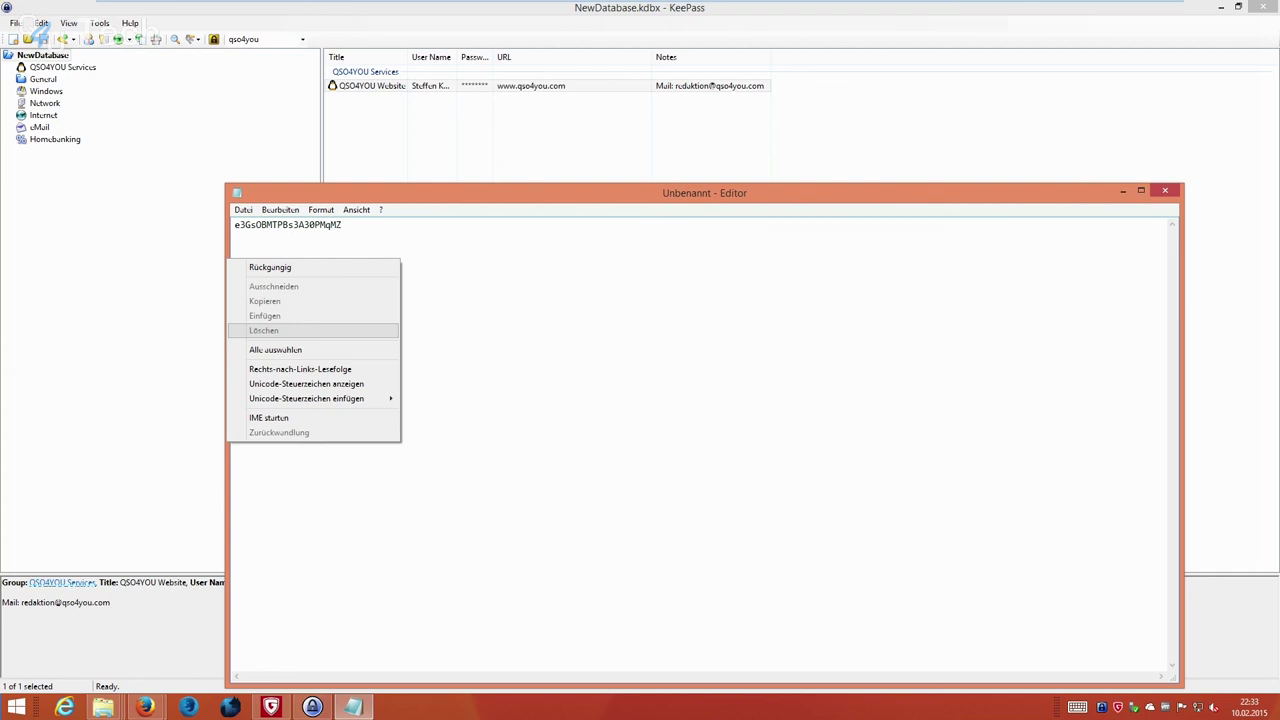
Close the untitled Notepad note holding the password, choosing Nicht speichern.
{"action": "key", "text": "Escape"}
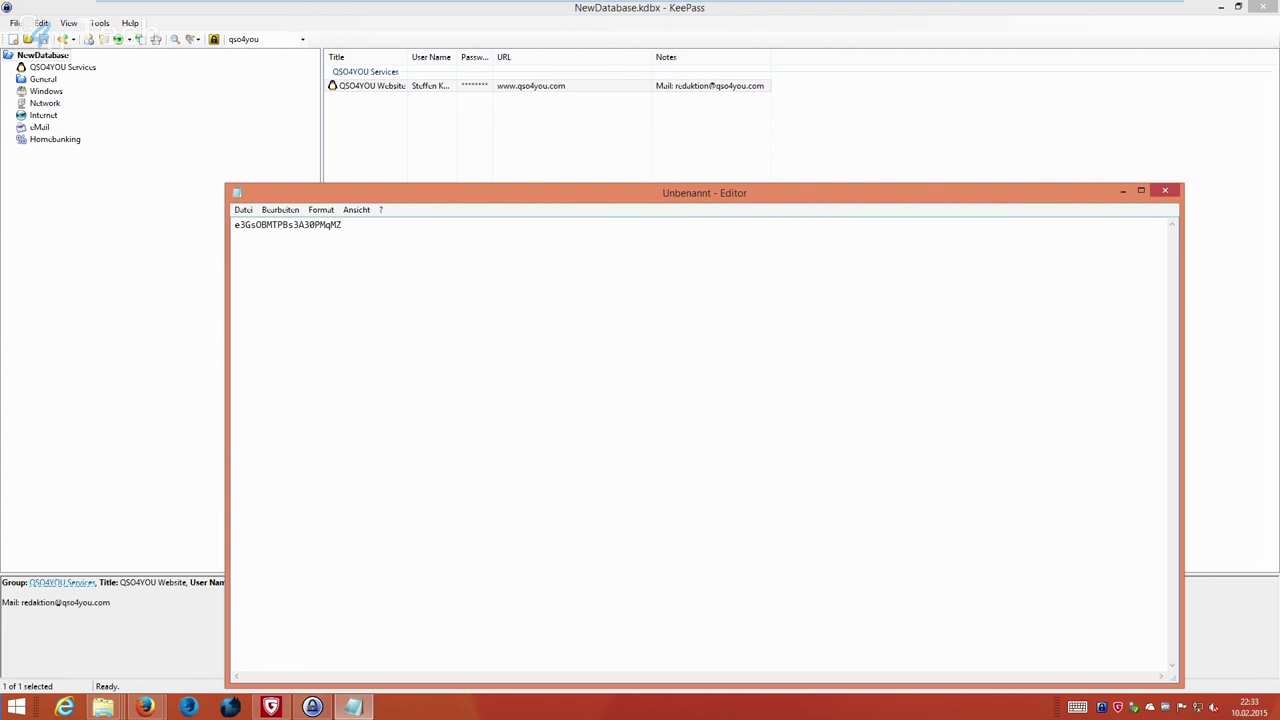
{"action": "left_click", "coordinate": [1165, 190]}
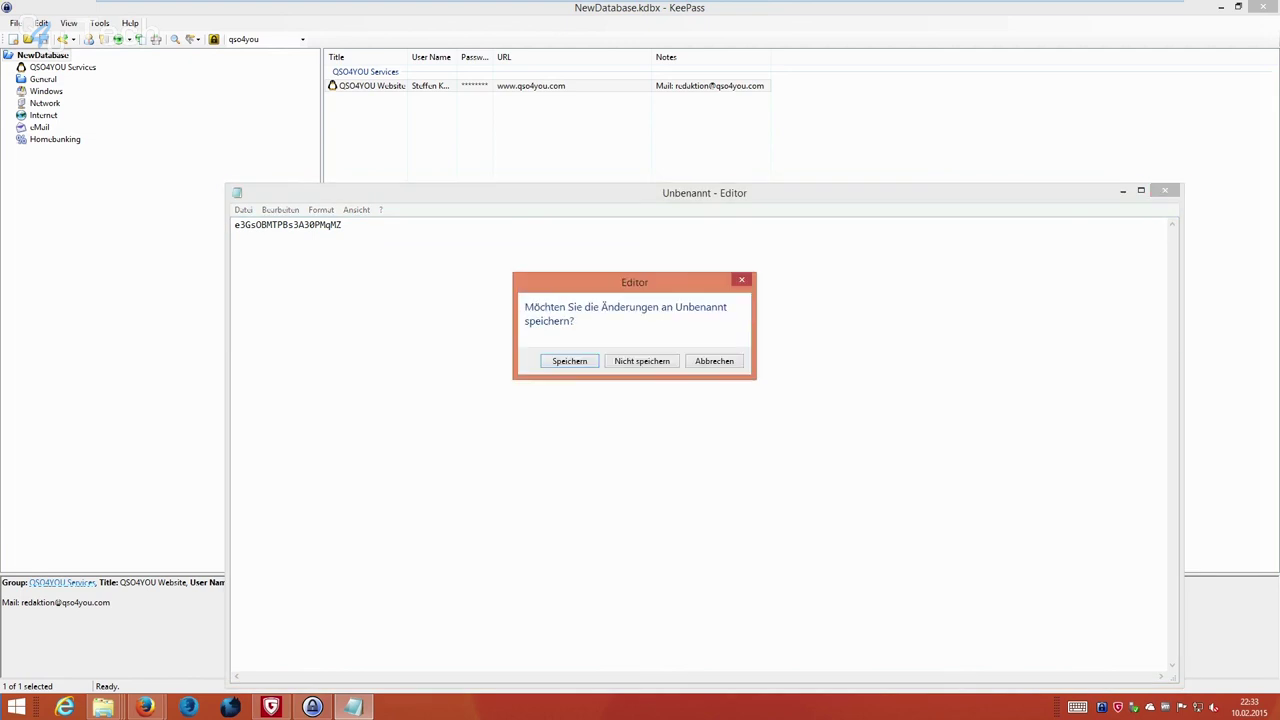
{"action": "key", "text": "Return"}
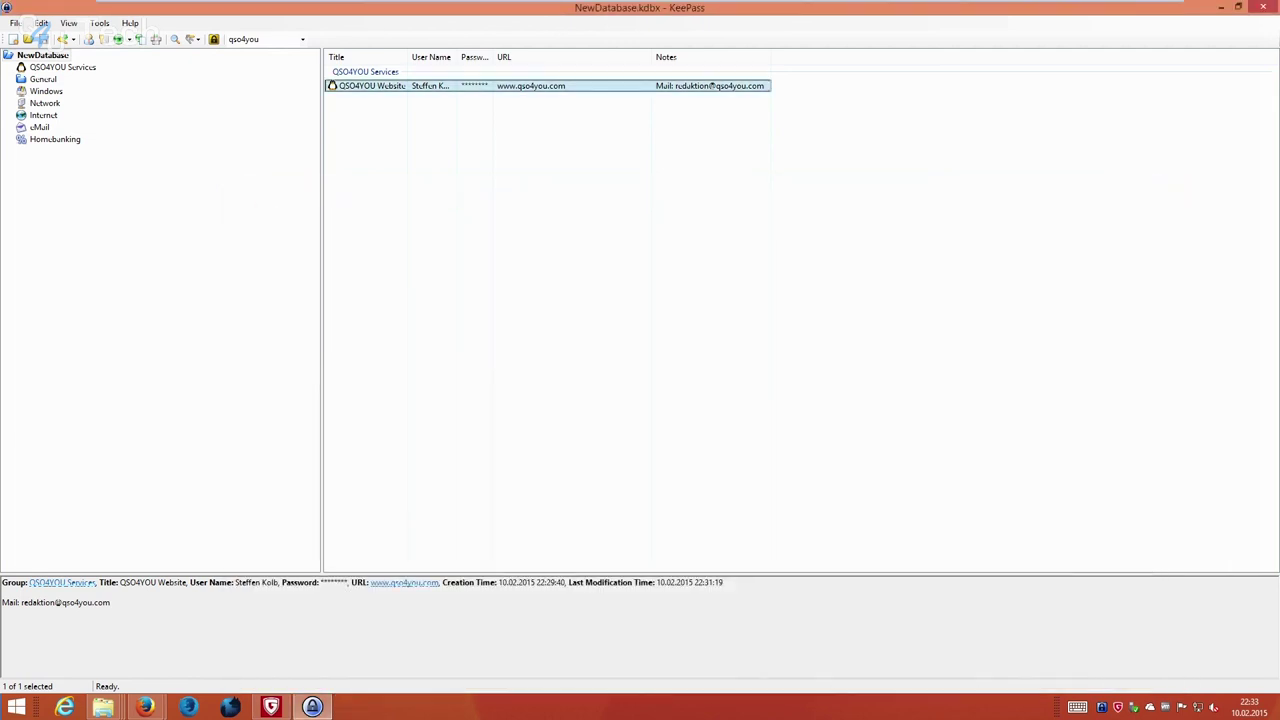
Bring the KeePass-2.28 folder window forward, then shrink KeePass to a smaller window at upper left.
{"action": "mouse_move", "coordinate": [103, 707]}
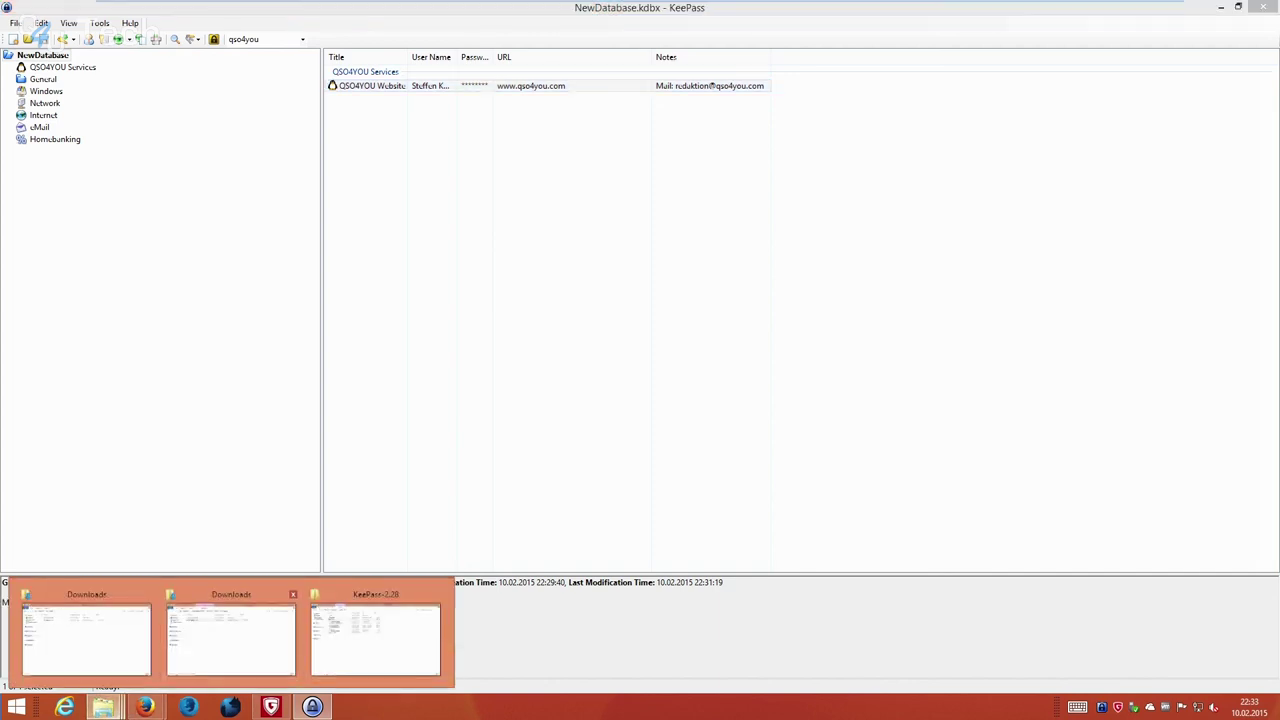
{"action": "left_click", "coordinate": [375, 635]}
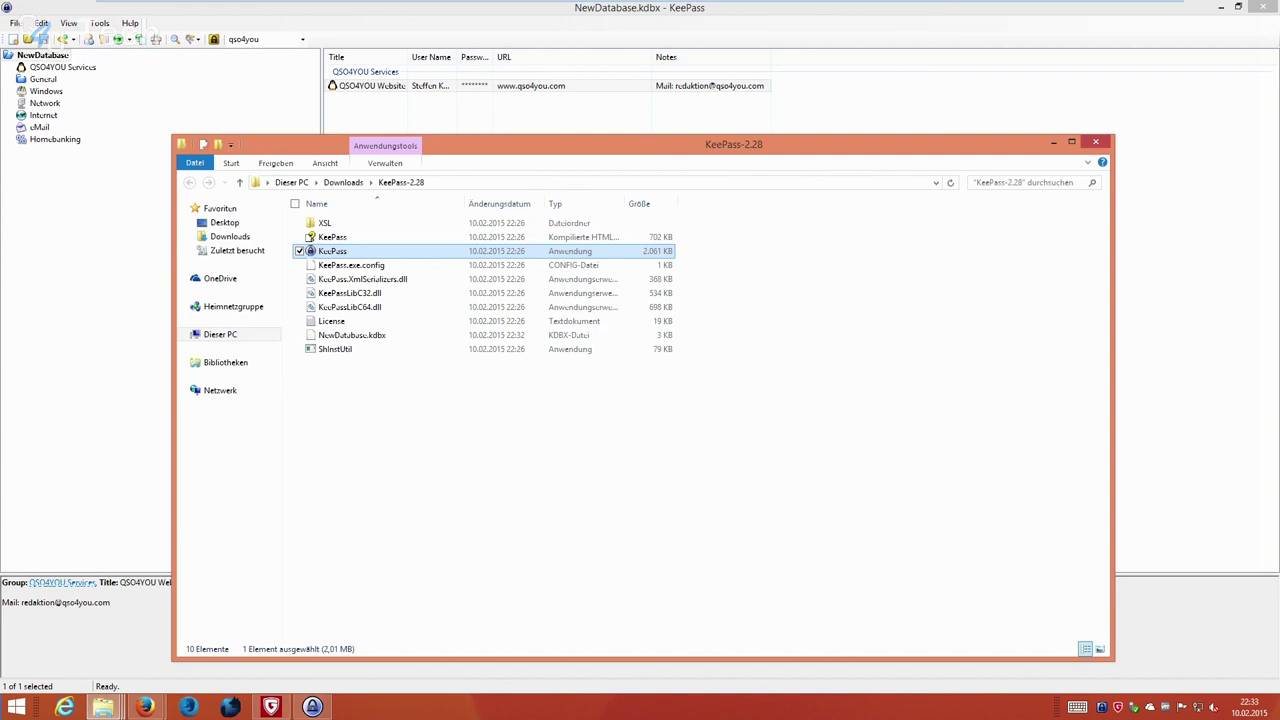
{"action": "left_click_drag", "start_coordinate": [700, 144], "coordinate": [664, 158]}
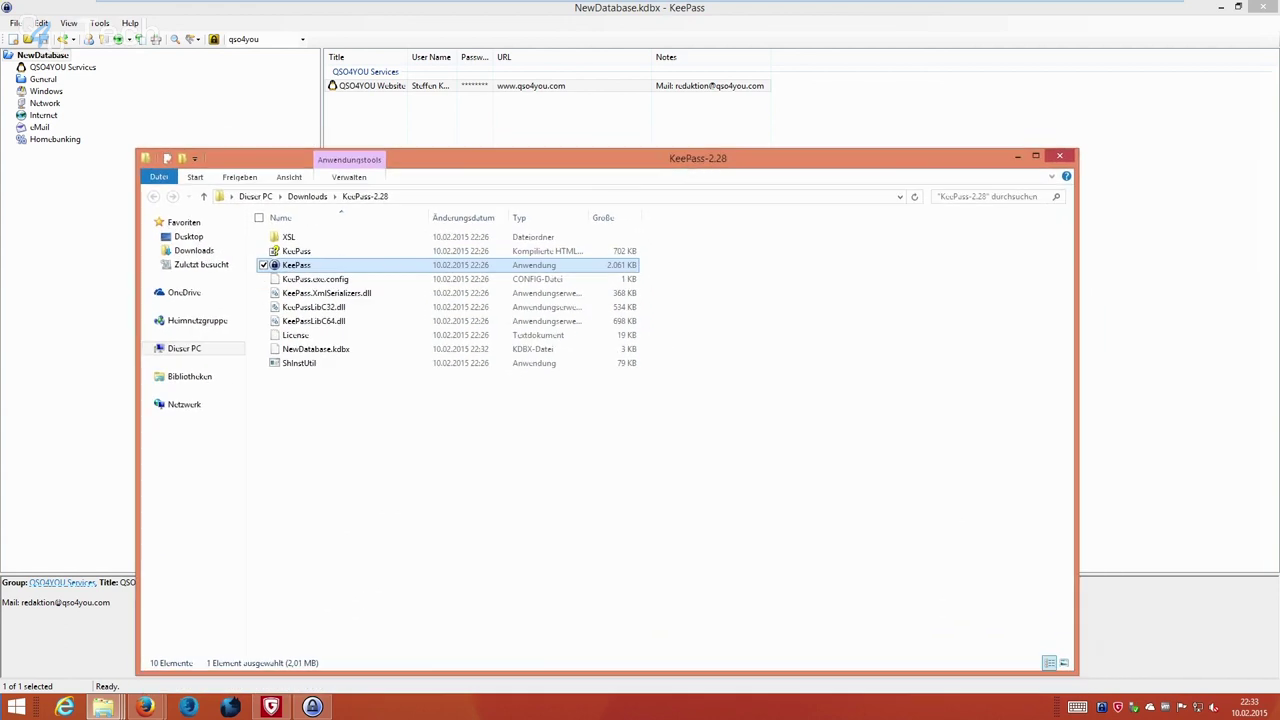
{"action": "left_click", "coordinate": [44, 38]}
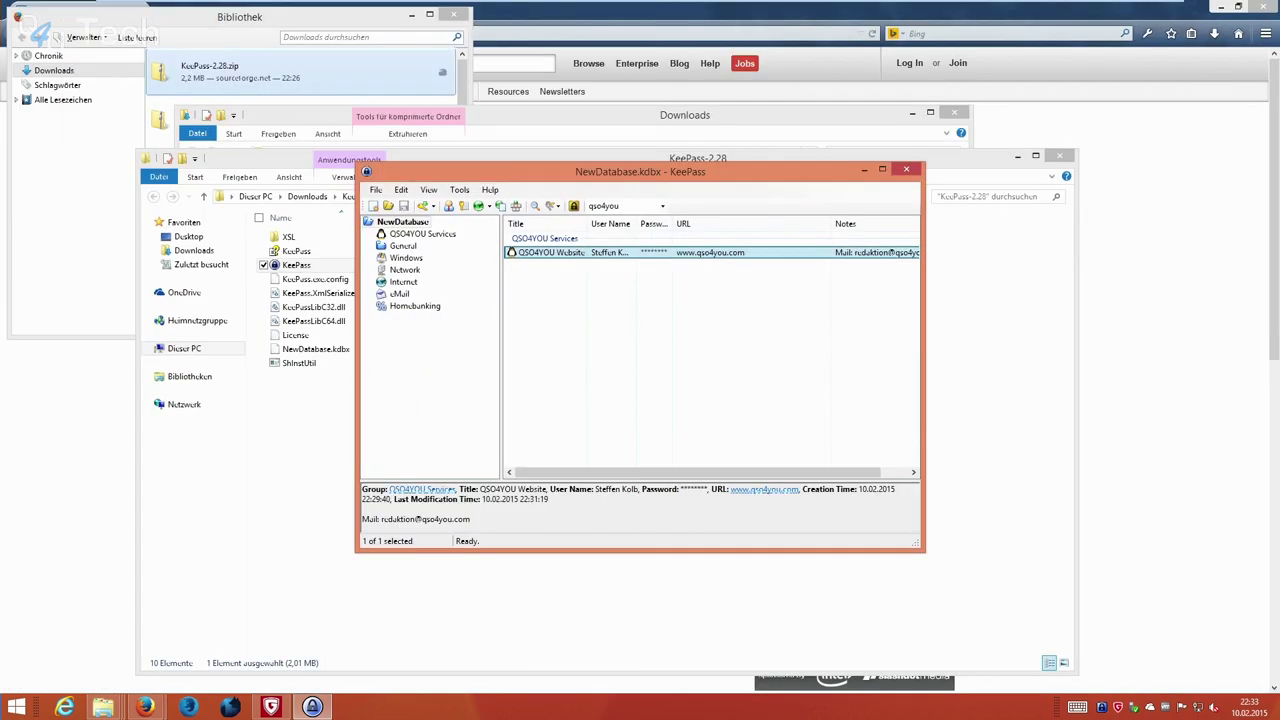
{"action": "left_click_drag", "start_coordinate": [560, 160], "coordinate": [308, 57]}
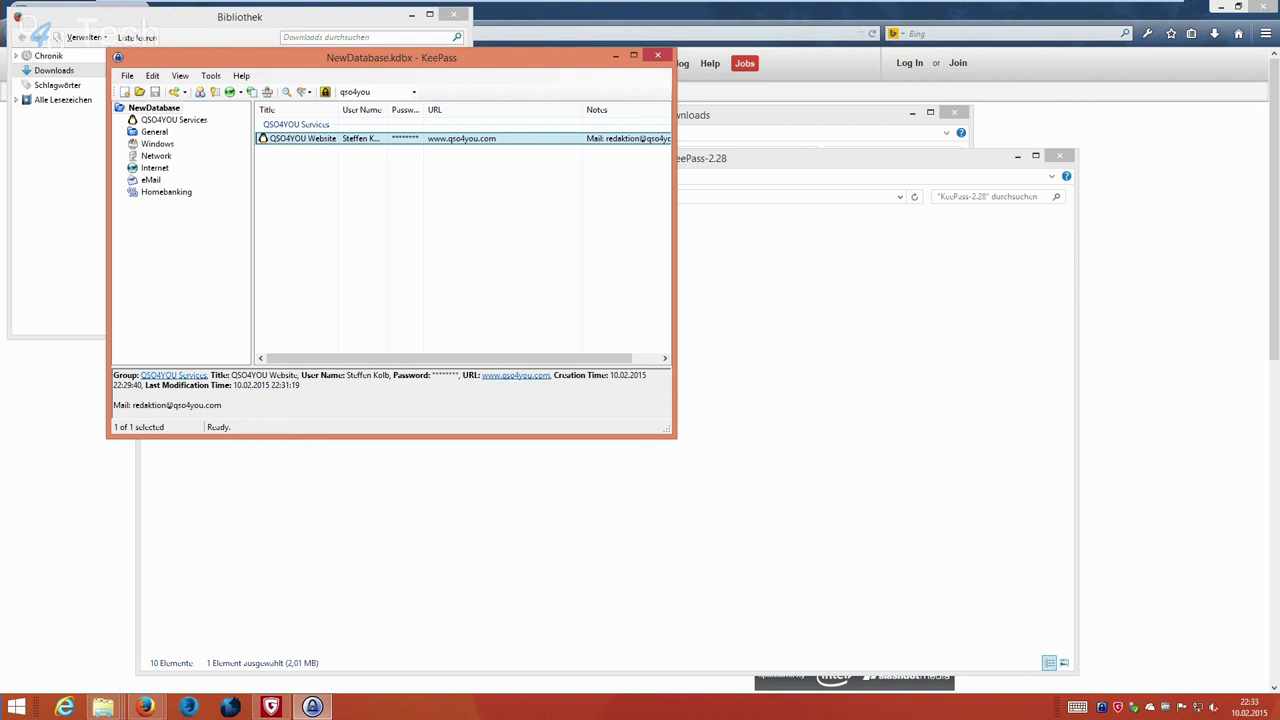
Close KeePass, go up to Downloads, and show Eigenschaften of the KeePass-2.28 folder (4.37 MB).
{"action": "left_click", "coordinate": [657, 55]}
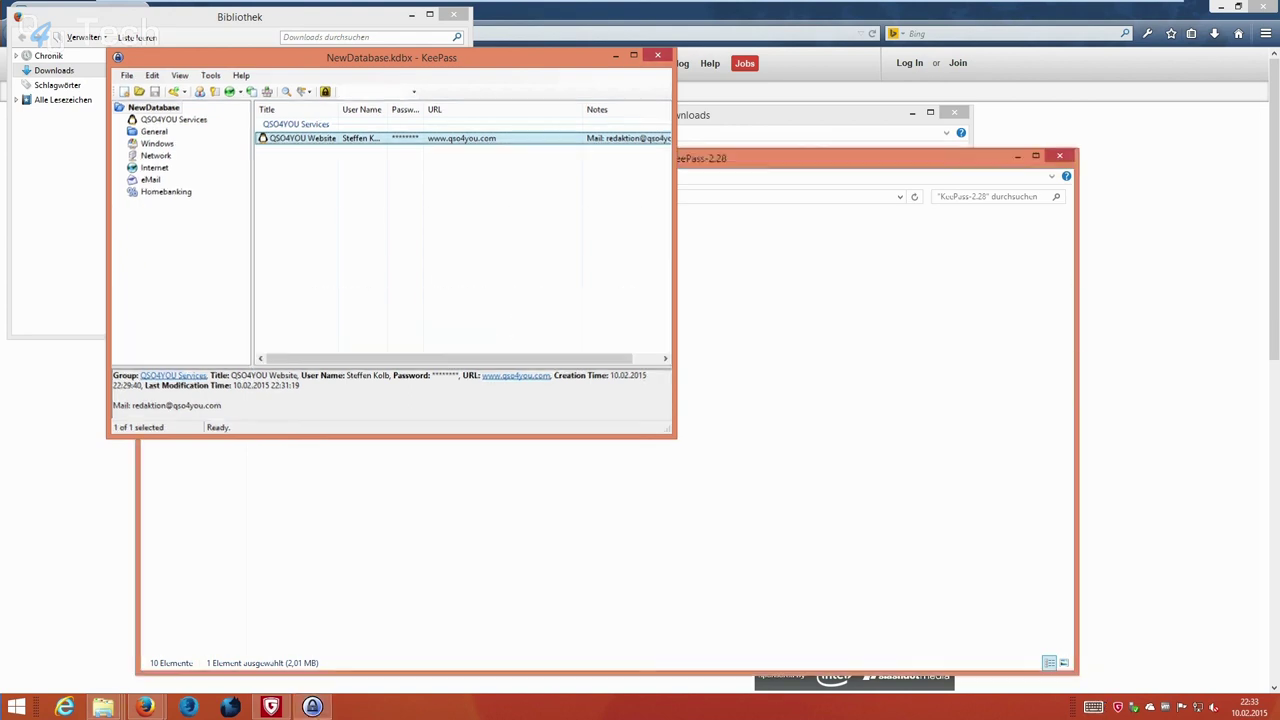
{"action": "key", "text": "alt+Up"}
{"action": "key", "text": "shift+F10"}
{"action": "key", "text": "Up"}
{"action": "key", "text": "Return"}
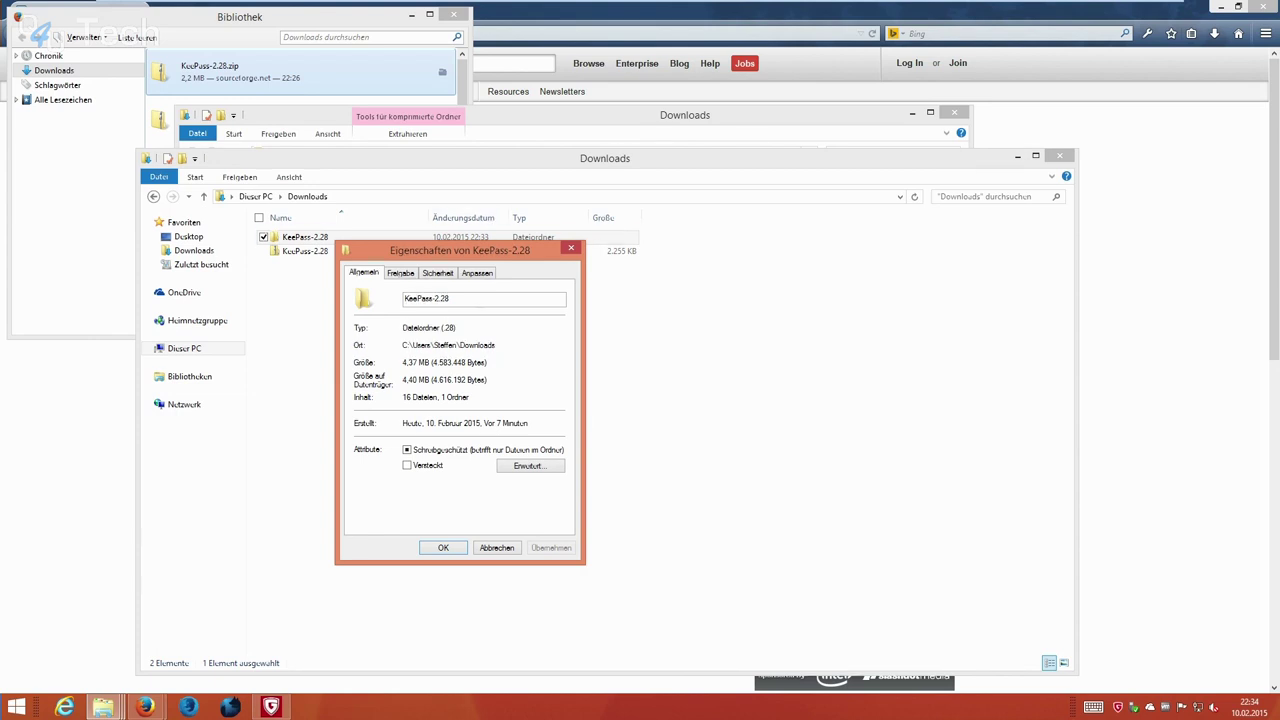
Open the KeePass-2.28 folder and launch the portable KeePass application to open NewDatabase.kdbx.
{"action": "key", "text": "Escape"}
{"action": "key", "text": "Return"}
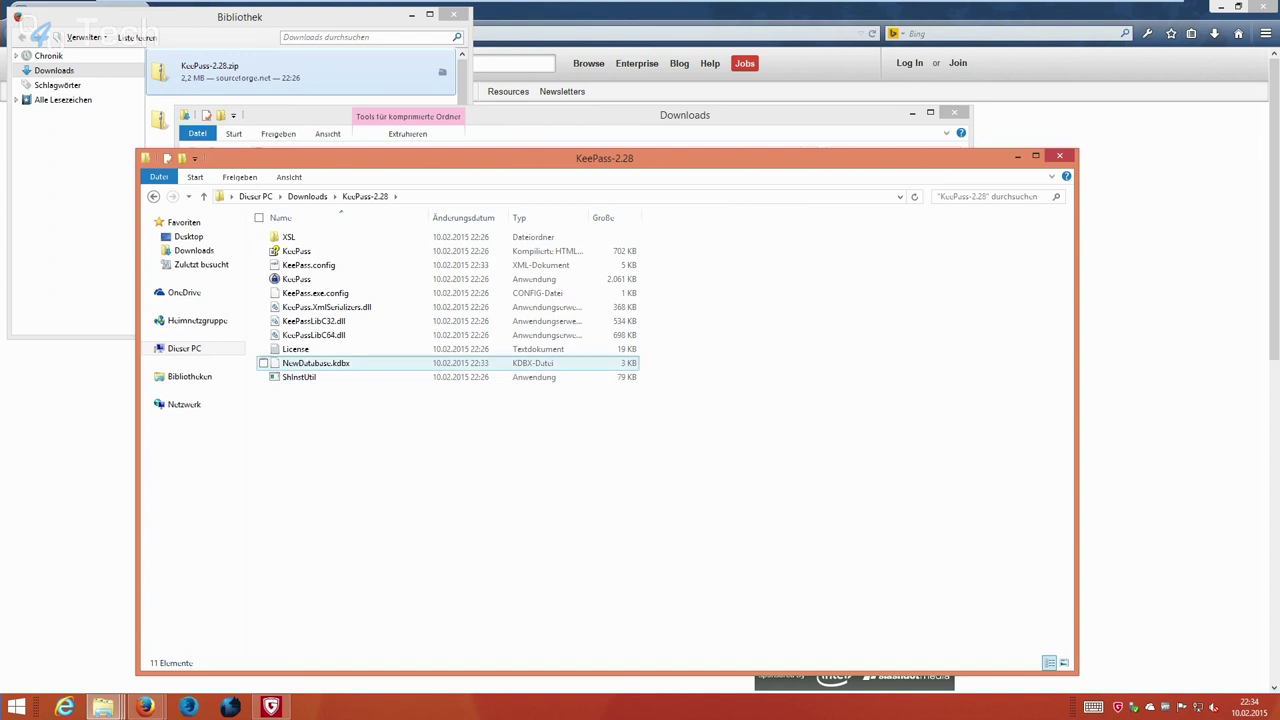
{"action": "left_click", "coordinate": [315, 363]}
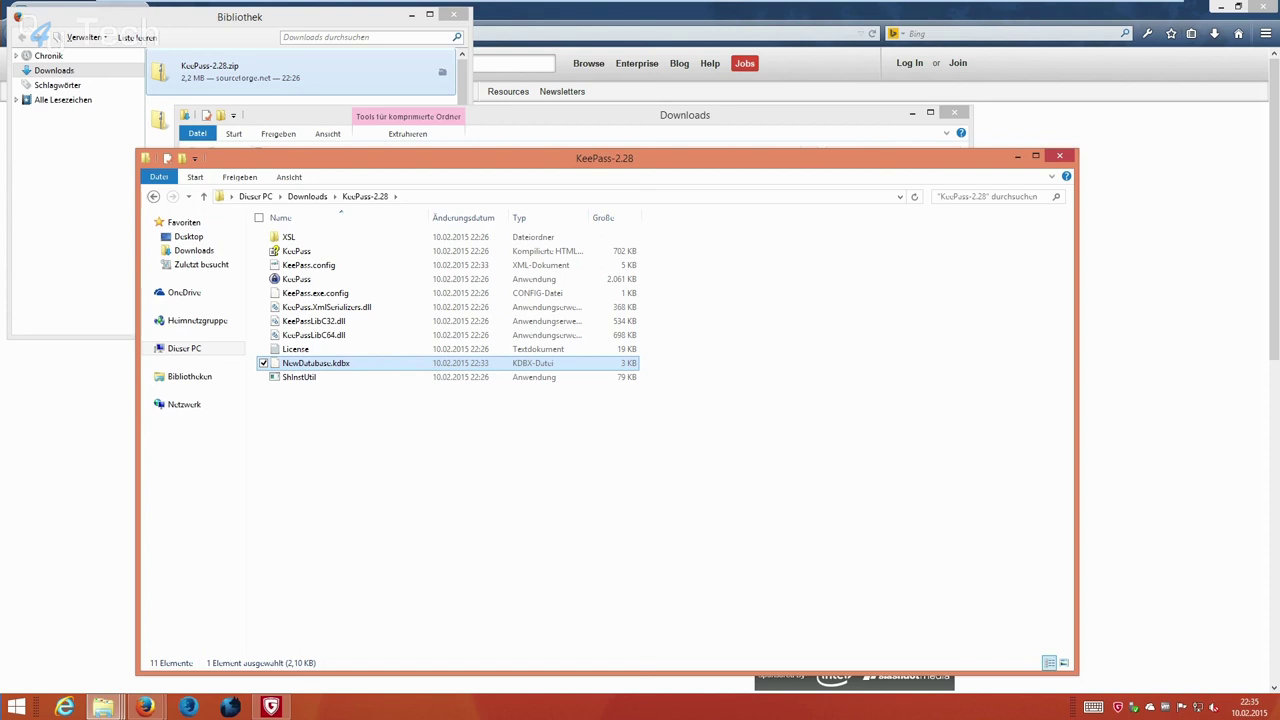
{"action": "left_click", "coordinate": [540, 279]}
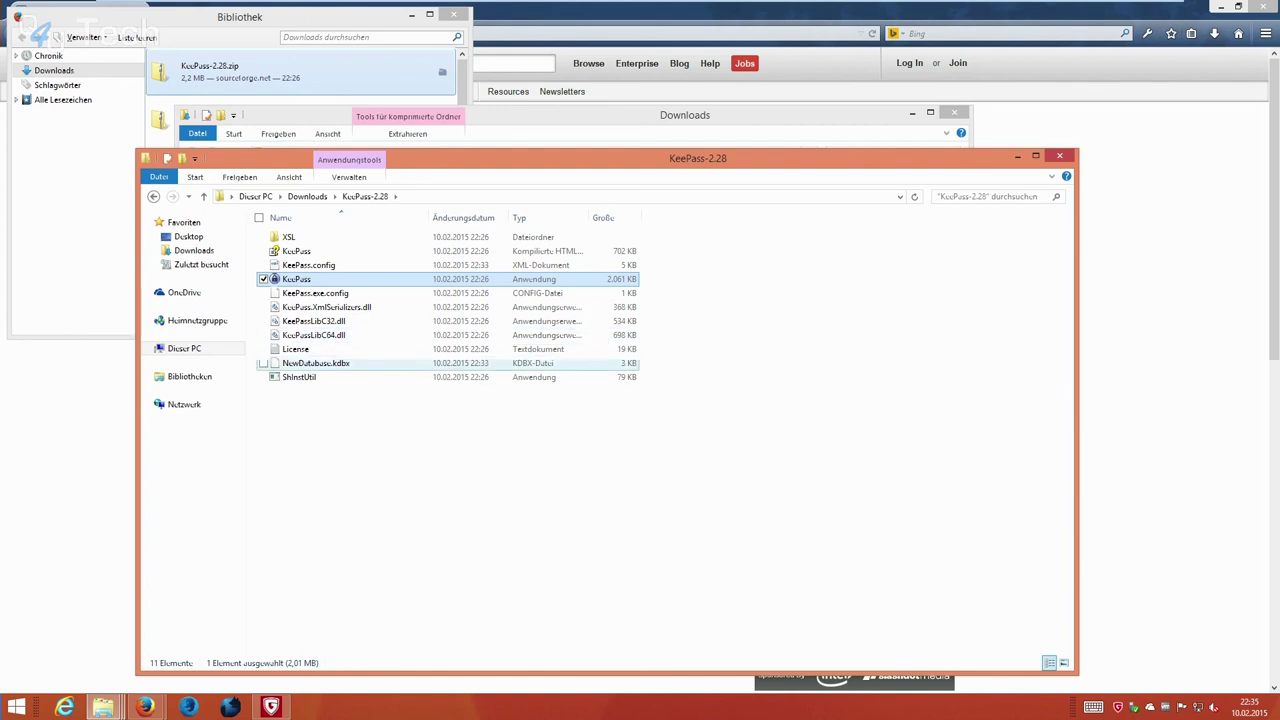
{"action": "key", "text": "Return"}
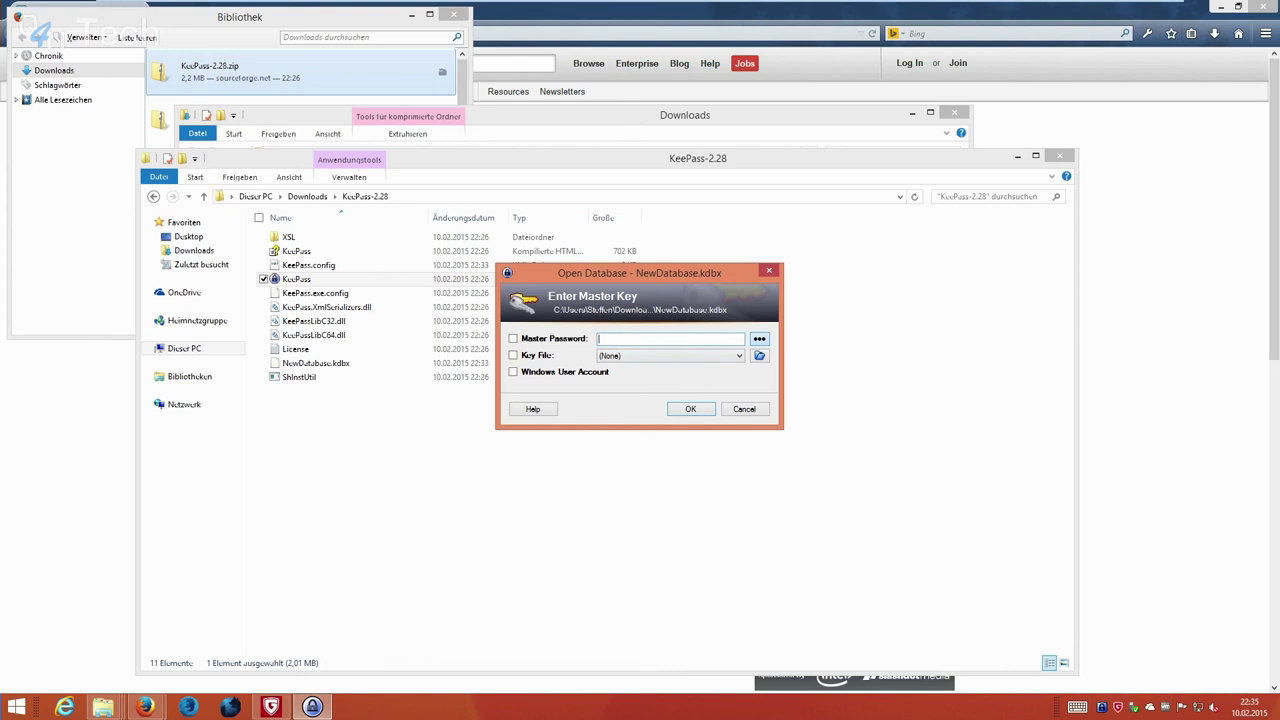
Unlock NewDatabase with the master password and open Tools > Generate Password.
{"action": "type", "text": "12"}
{"action": "key", "text": "Return"}
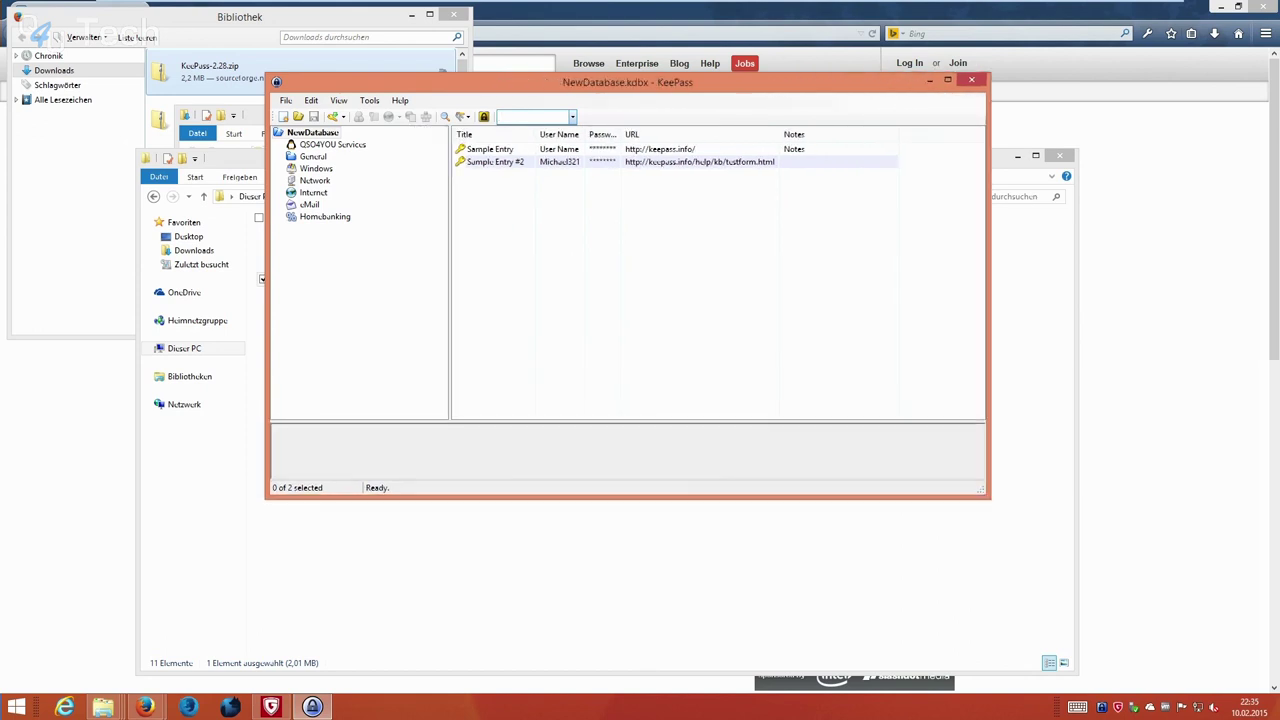
{"action": "key", "text": "alt+t"}
{"action": "key", "text": "Escape"}
{"action": "key", "text": "Down"}
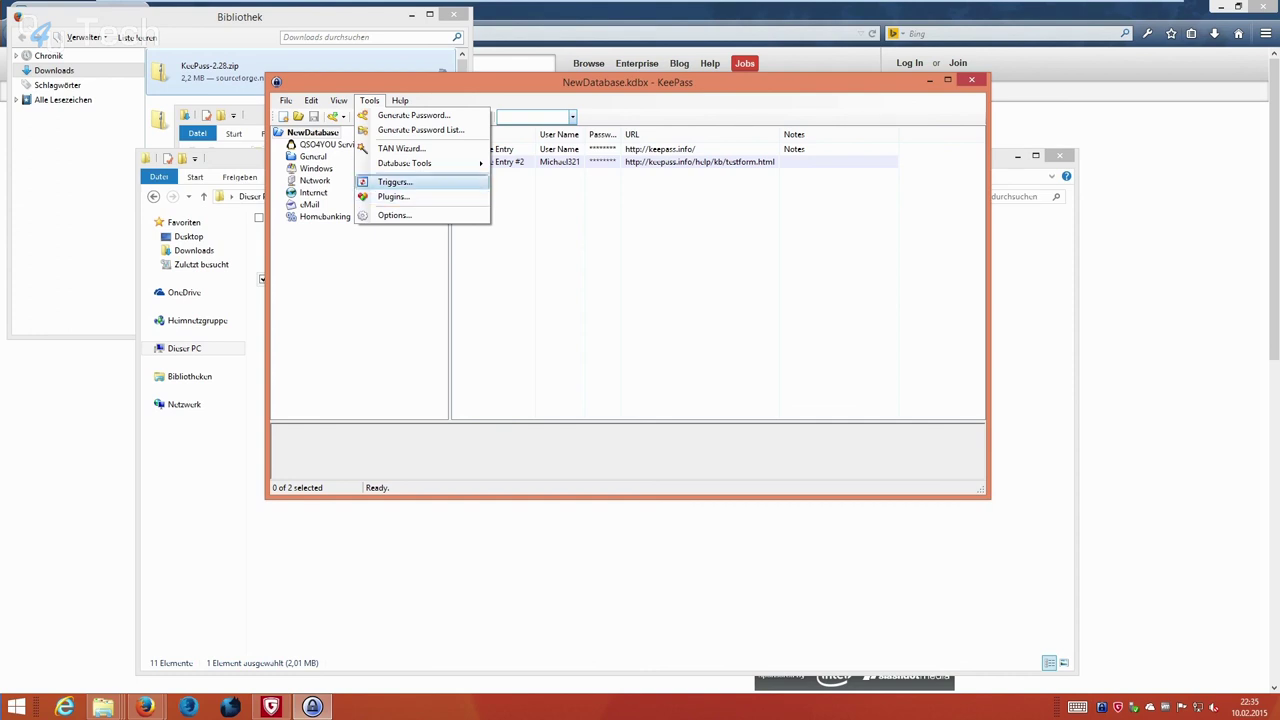
{"action": "key", "text": "Return"}
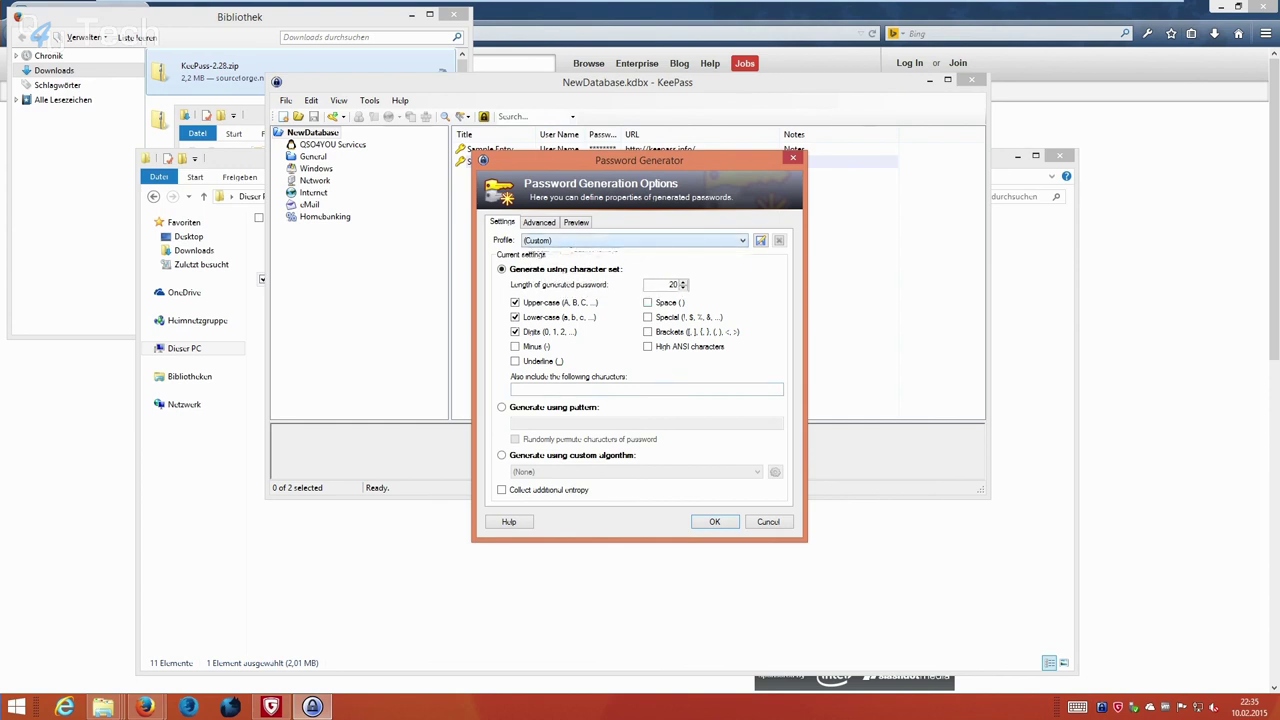
View the generator's Advanced options, close it, and cancel a trial new entry without saving.
{"action": "key", "text": "ctrl+Tab"}
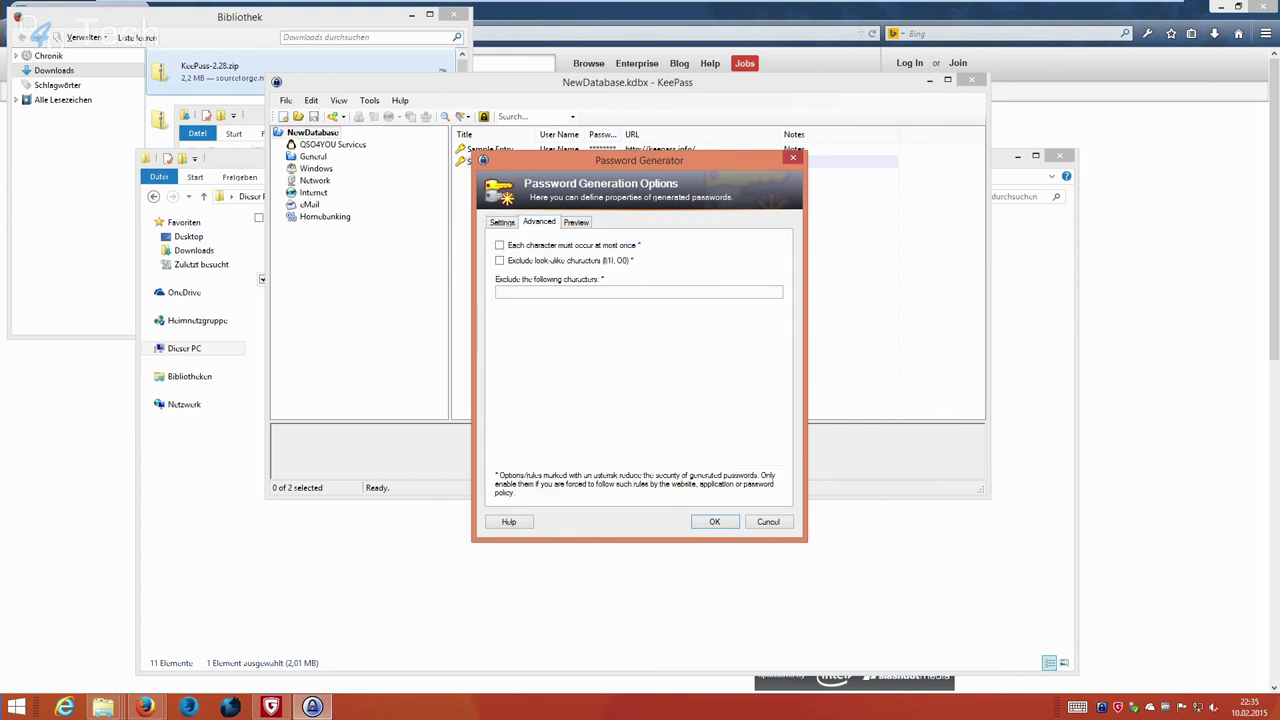
{"action": "key", "text": "Escape"}
{"action": "key", "text": "shift+F10"}
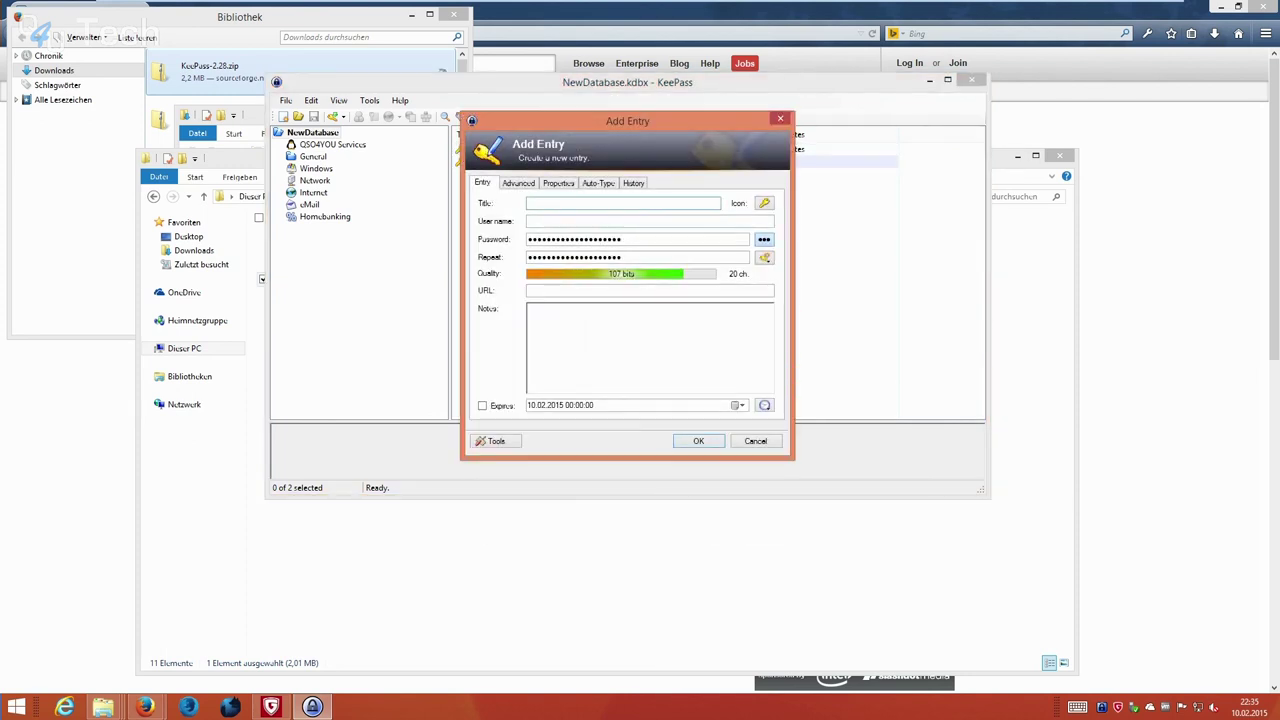
{"action": "key", "text": "Tab"}
{"action": "key", "text": "Tab"}
{"action": "key", "text": "Escape"}
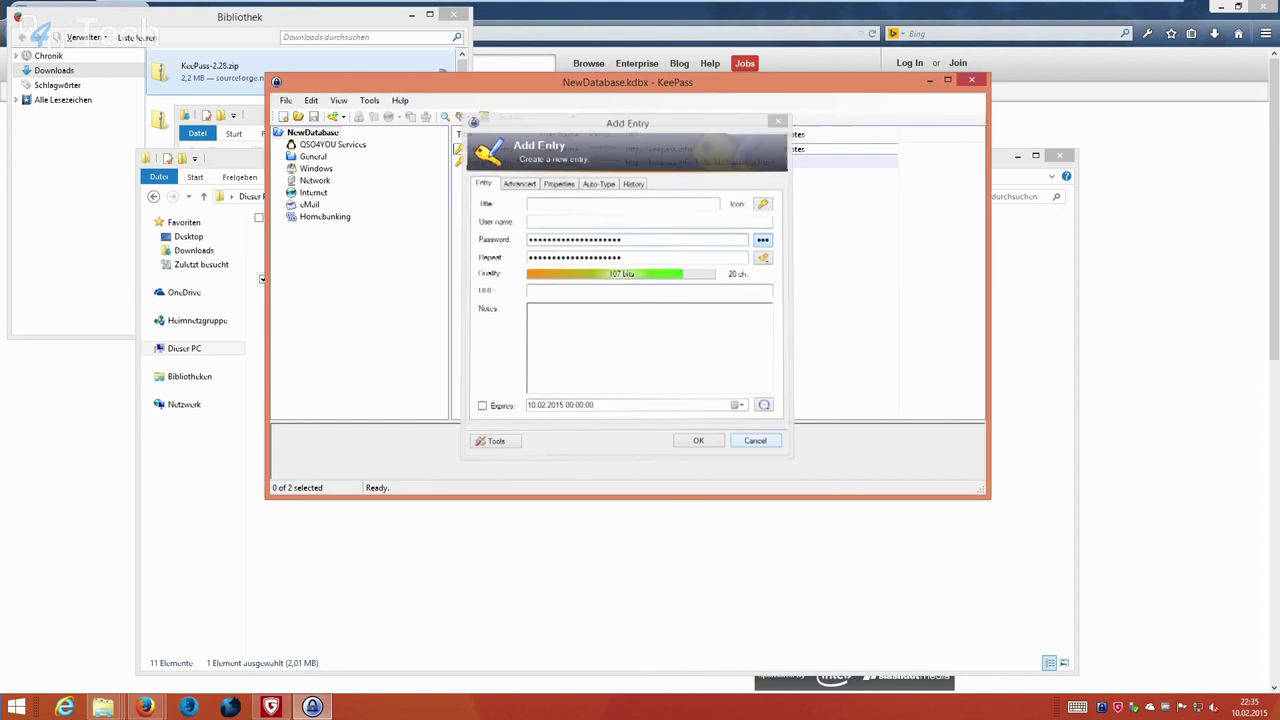
{"action": "key", "text": "alt+v"}
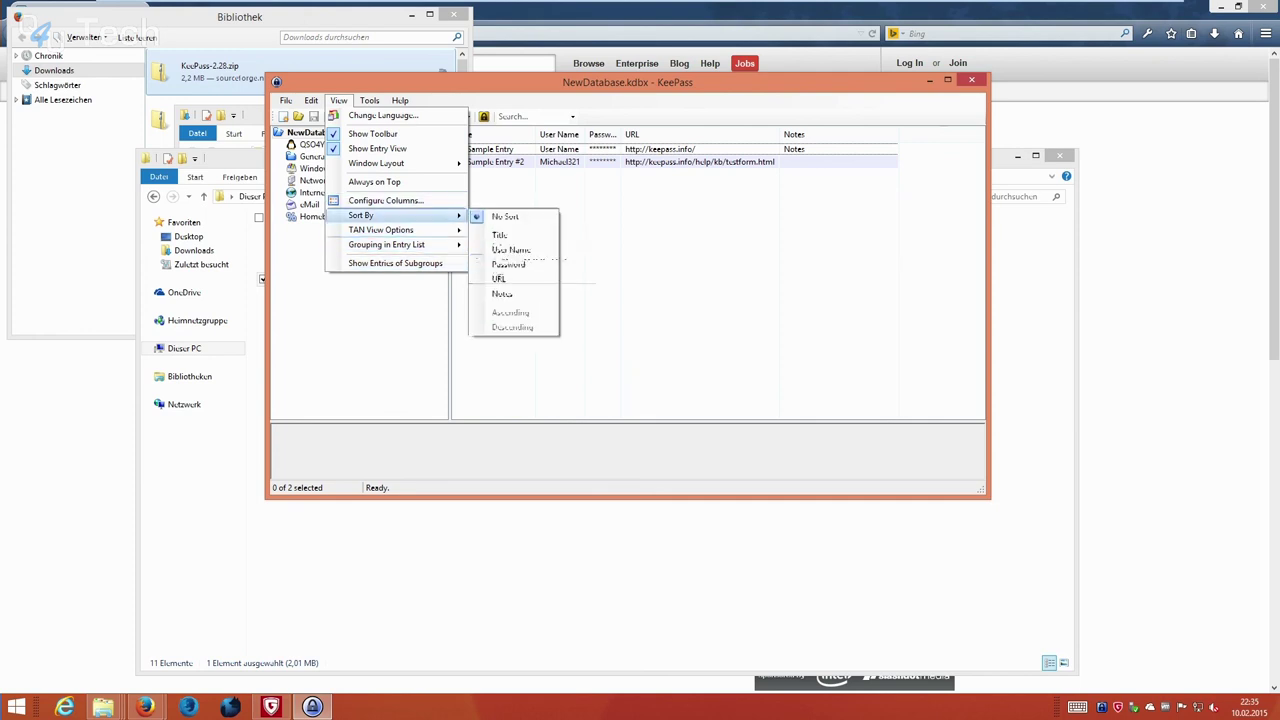
{"action": "mouse_move", "coordinate": [311, 100]}
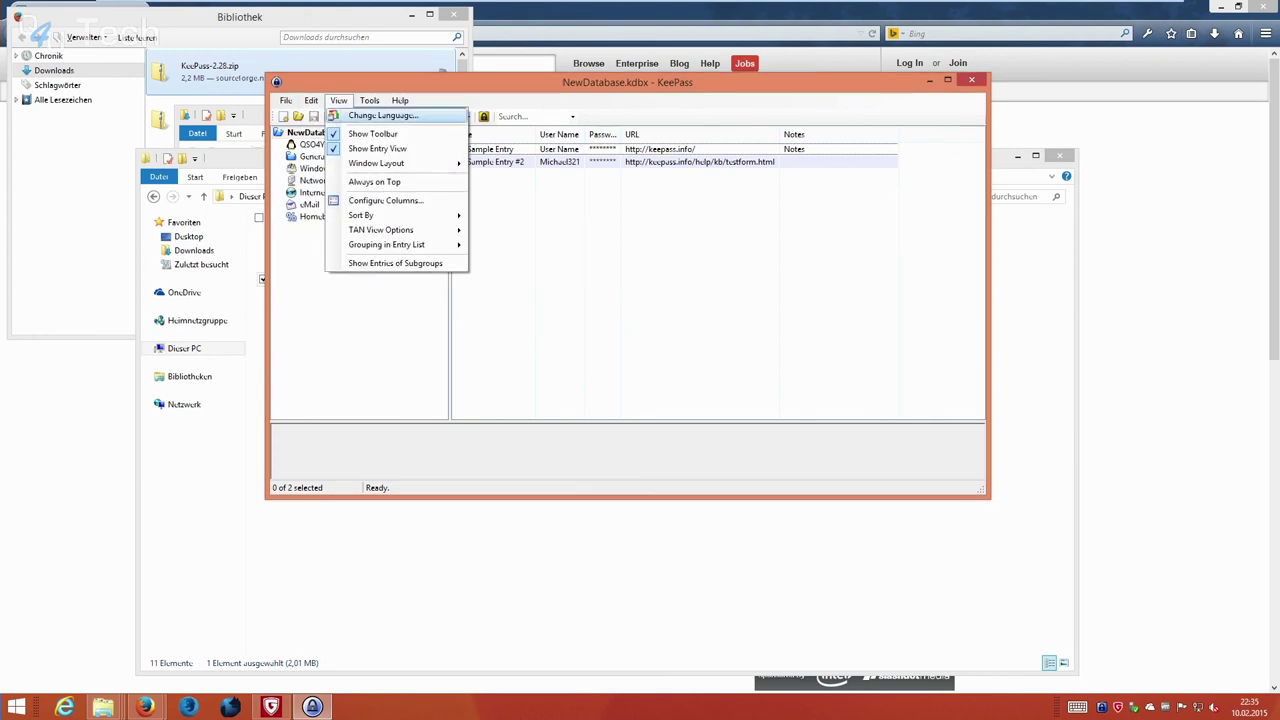
{"action": "left_click", "coordinate": [362, 116]}
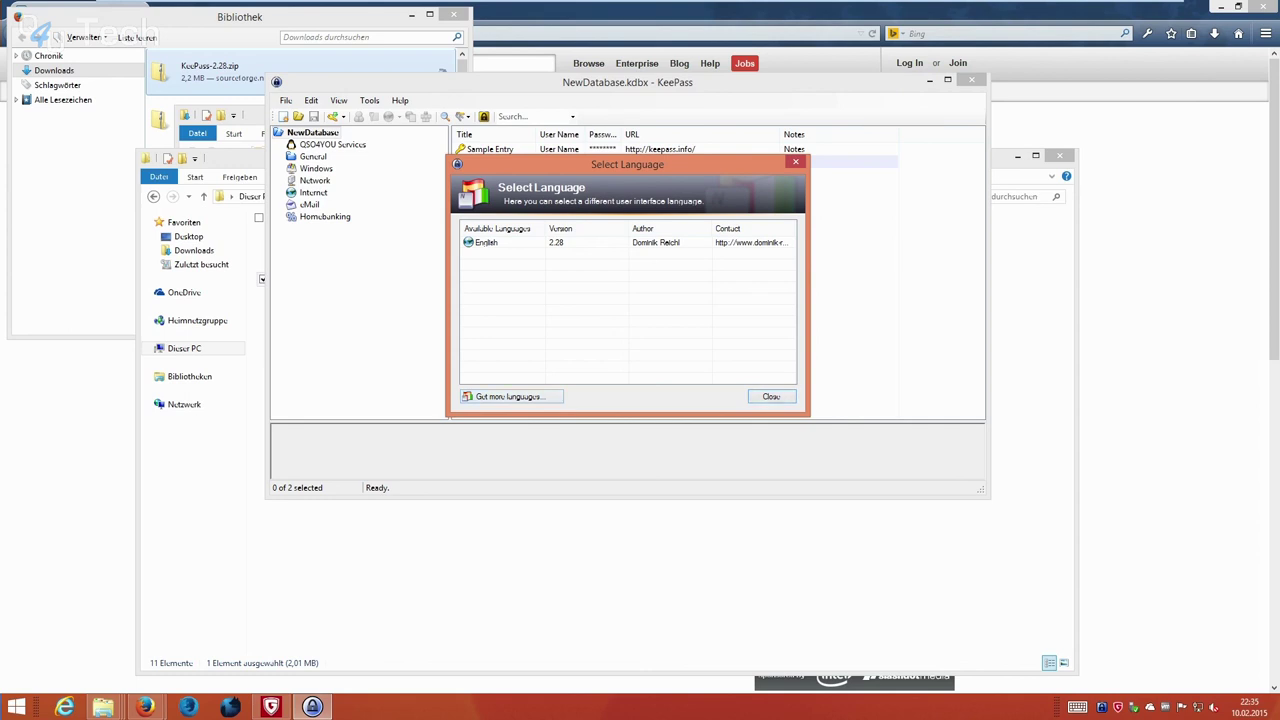
{"action": "left_click", "coordinate": [771, 396]}
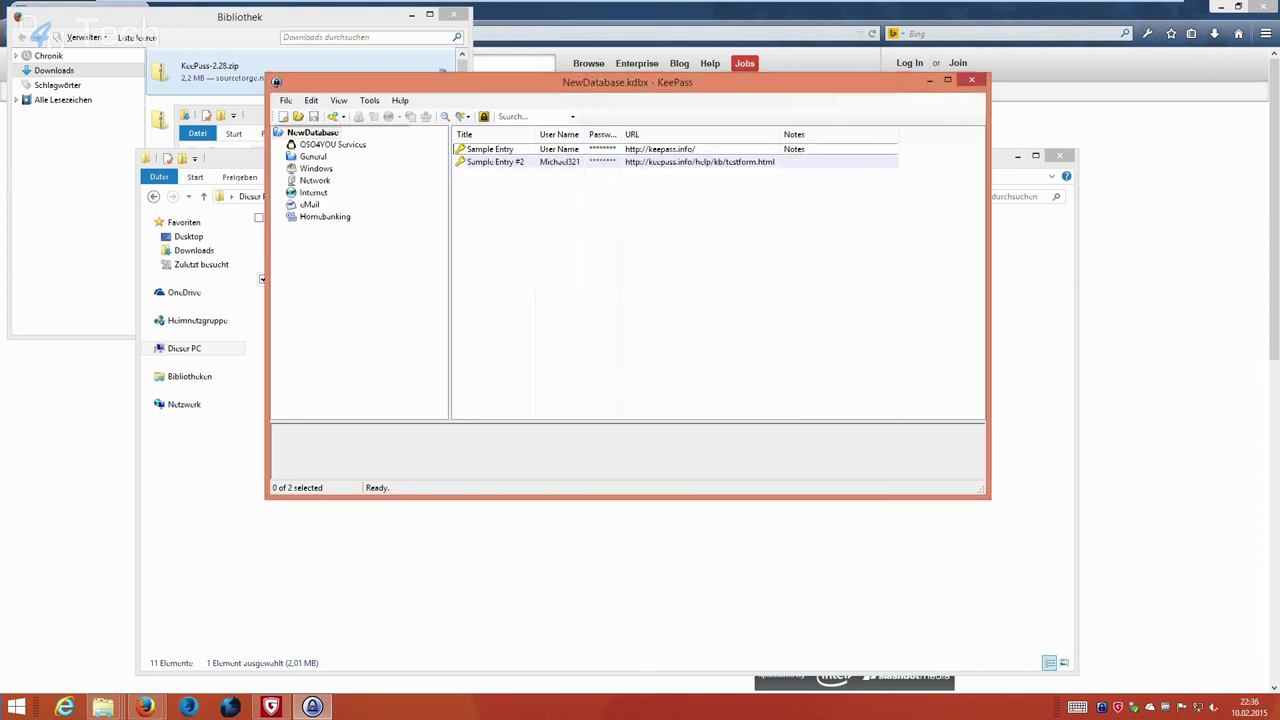
{"action": "left_click", "coordinate": [286, 100]}
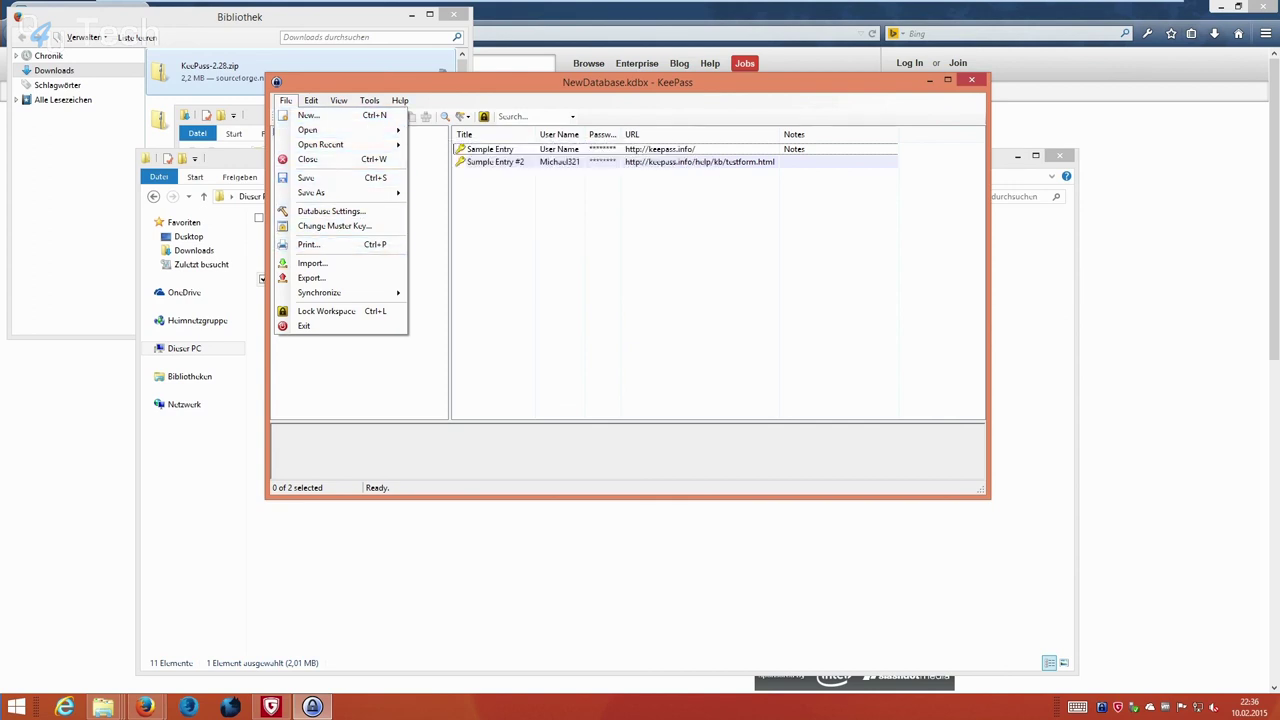
{"action": "mouse_move", "coordinate": [330, 292]}
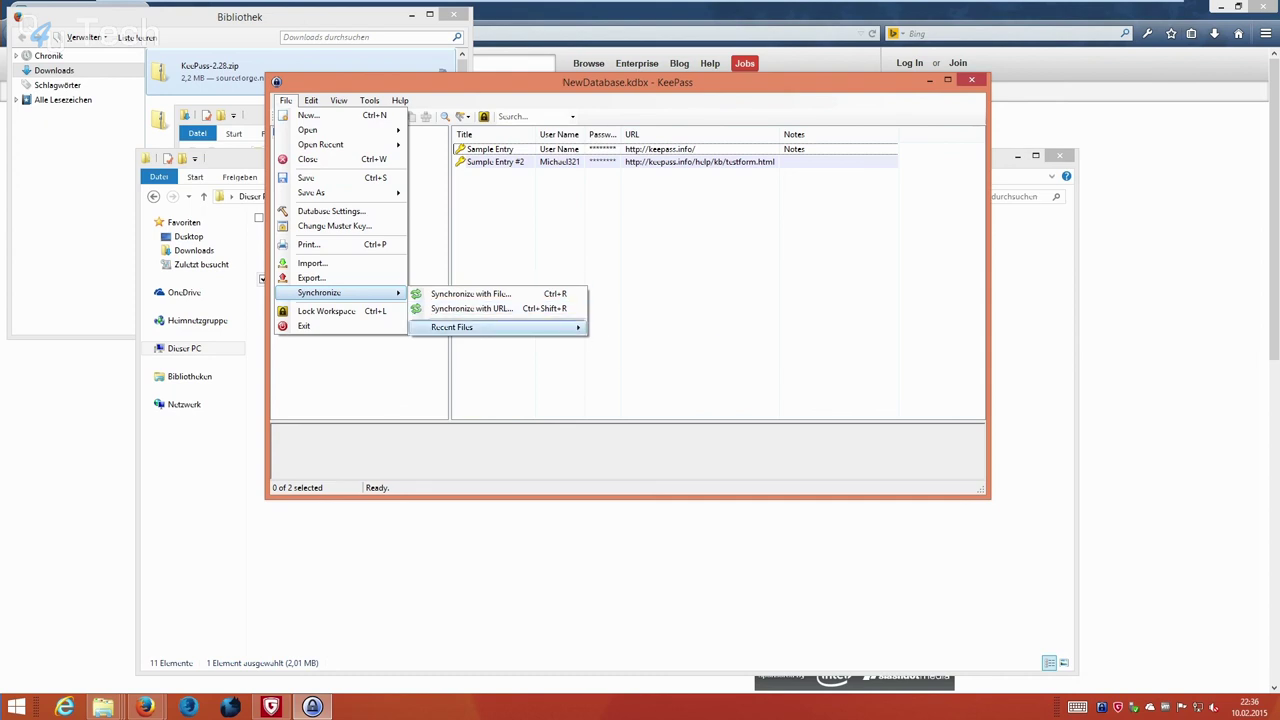
{"action": "mouse_move", "coordinate": [452, 327]}
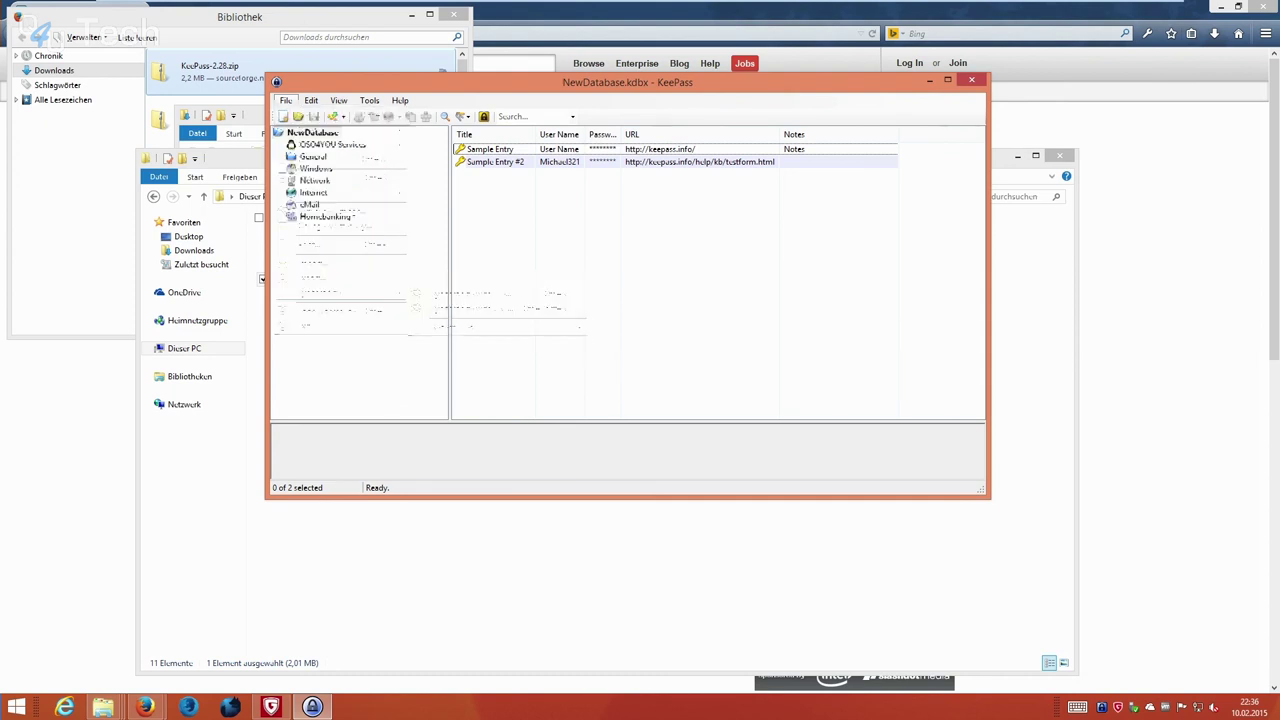
{"action": "key", "text": "Escape"}
{"action": "key", "text": "Escape"}
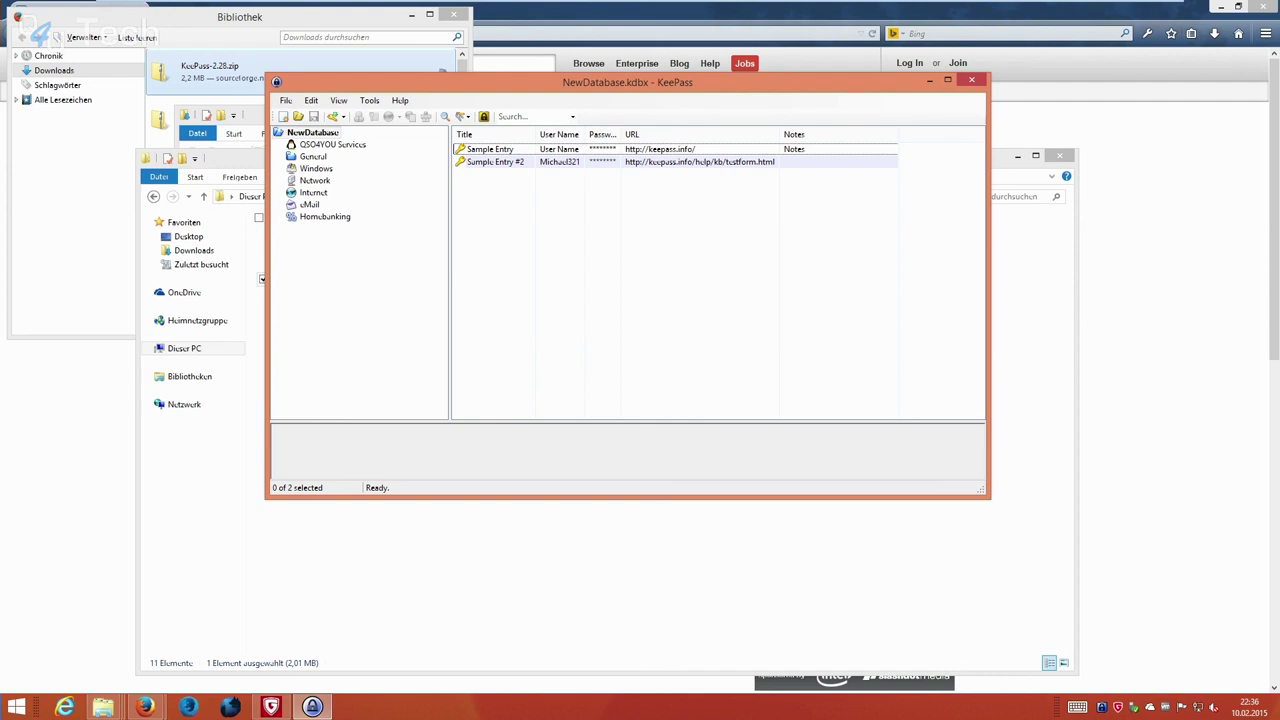